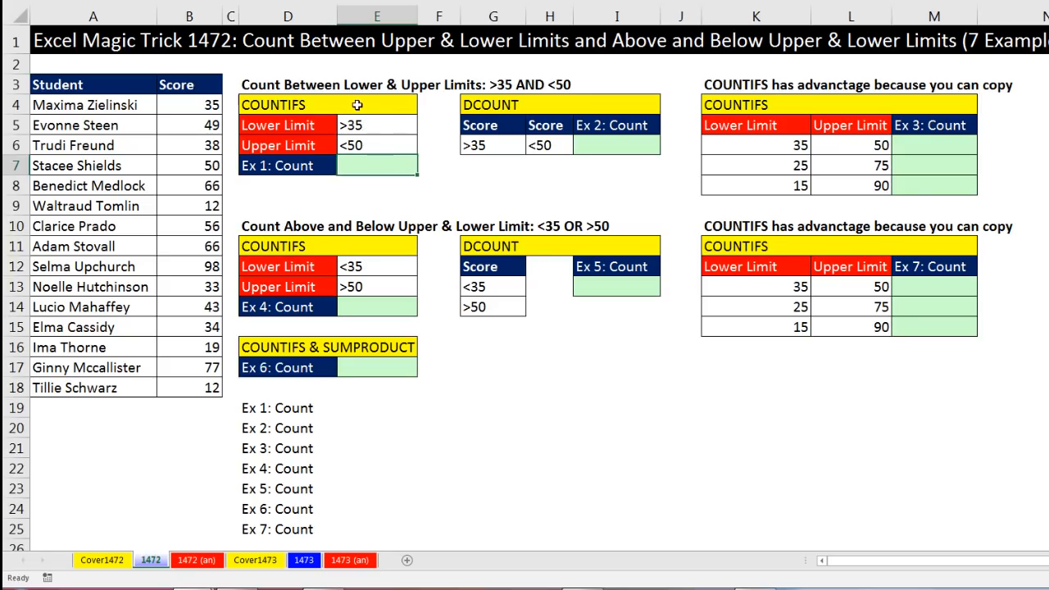
Replace the lower-limit criterion in E5 with 35, then restore it to >35
click(369, 124)
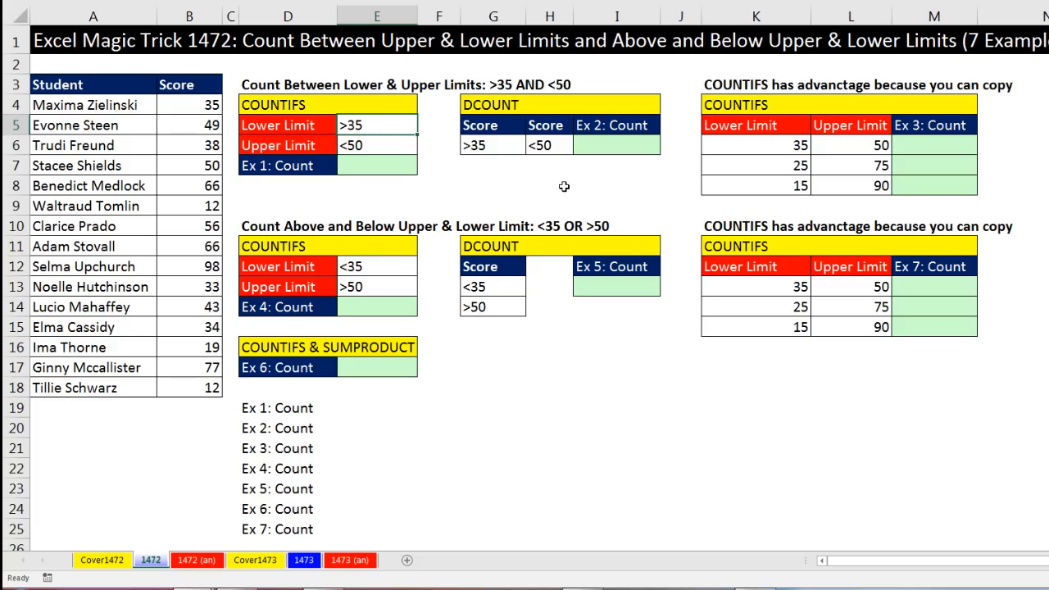
key(Delete)
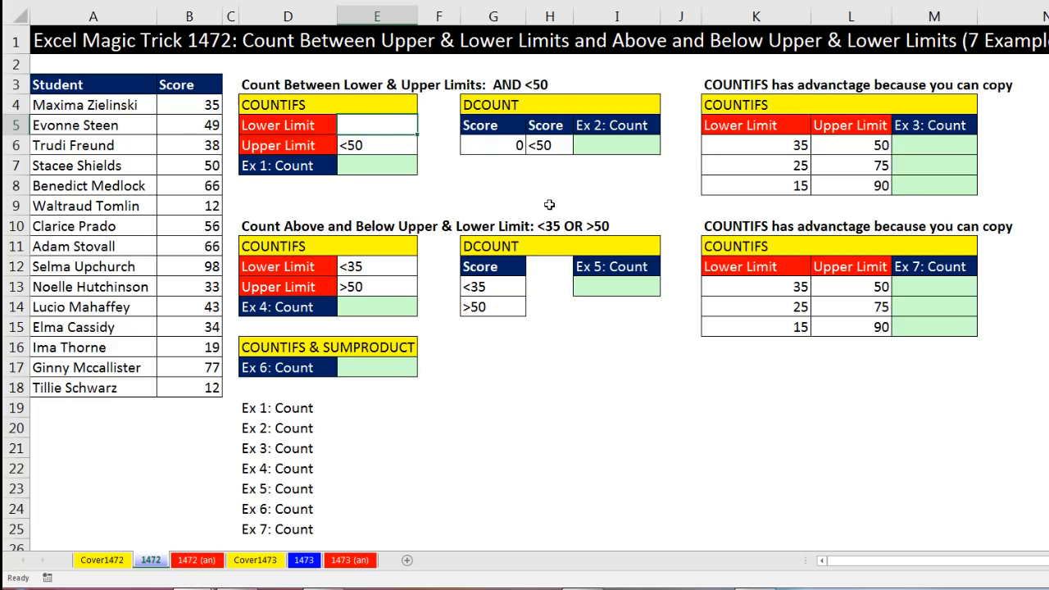
text(35)
key(ctrl+Return)
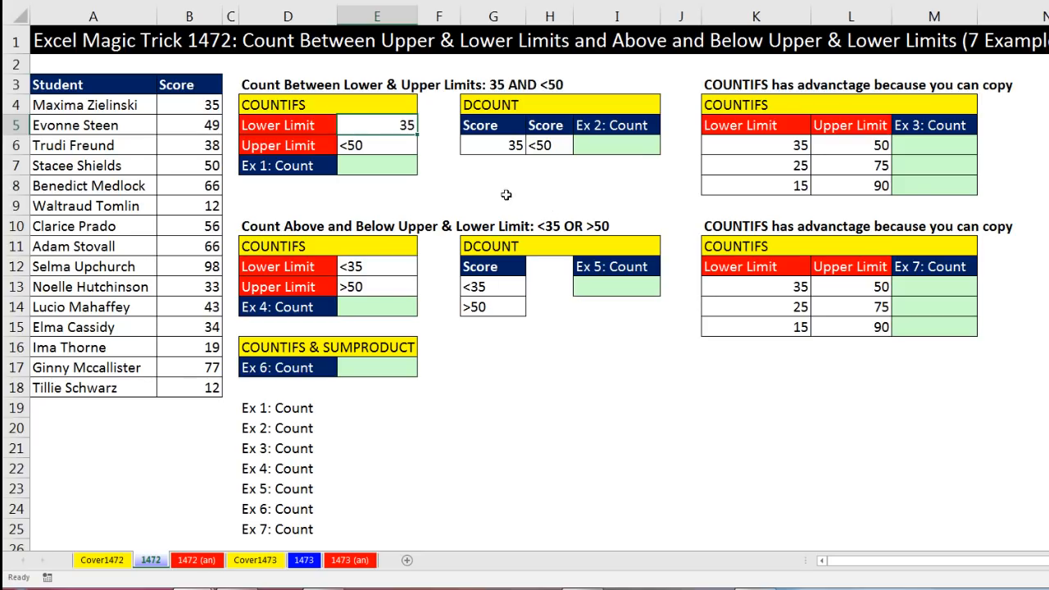
double_click(401, 133)
key(ctrl+Return)
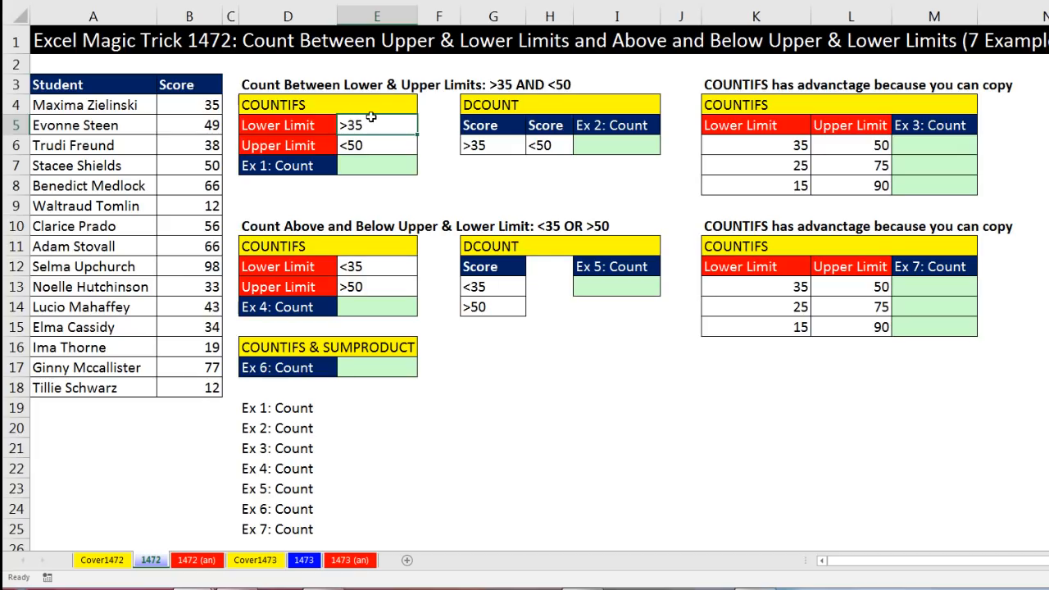
In E7, start a COUNTIFS formula using the scores B4:B18 as the first criteria range and E5 as its criterion
click(354, 167)
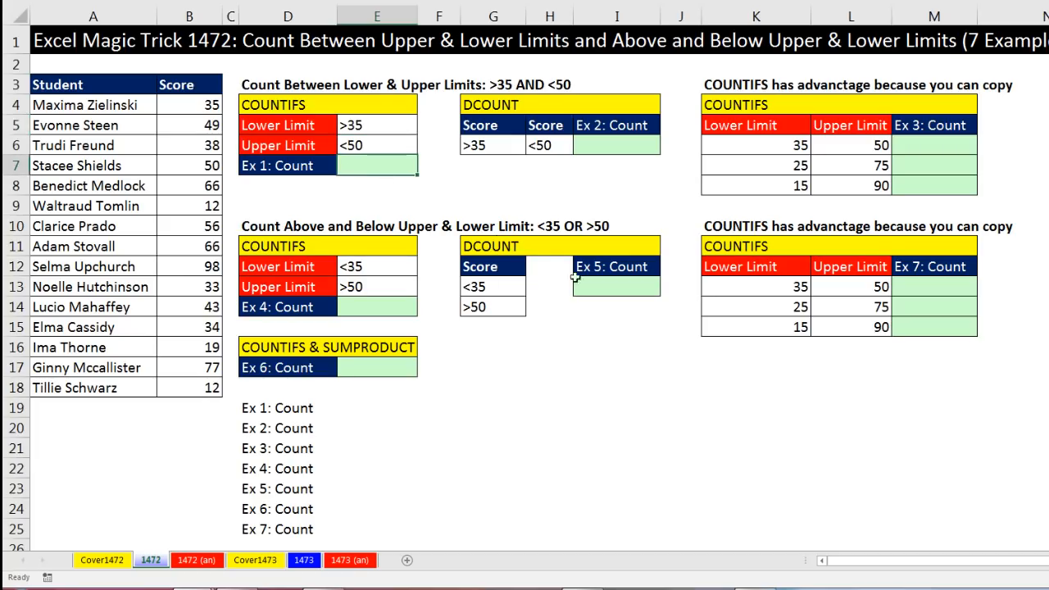
text(=co)
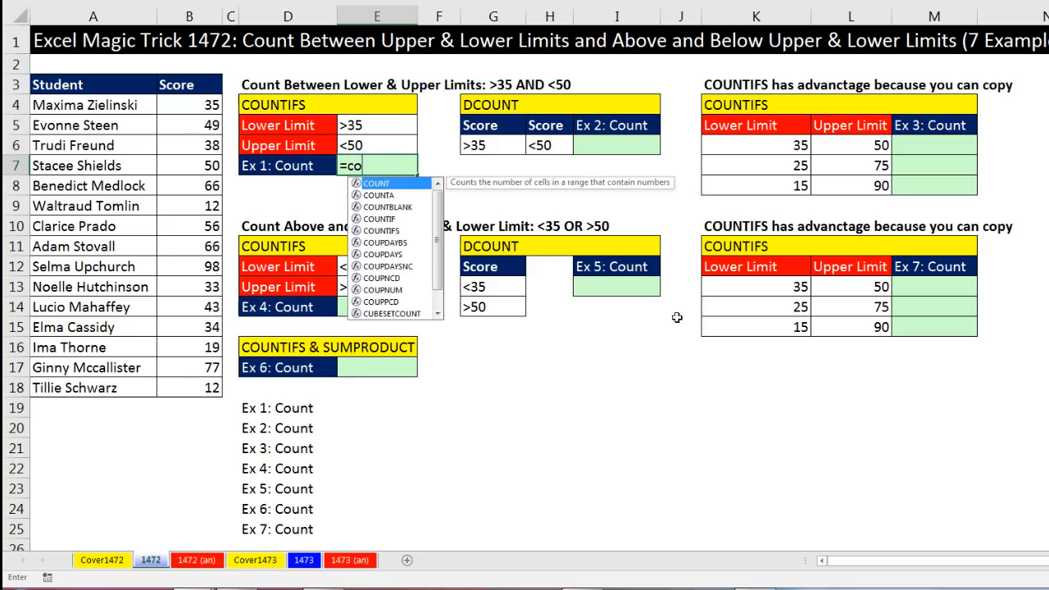
text(untifs)
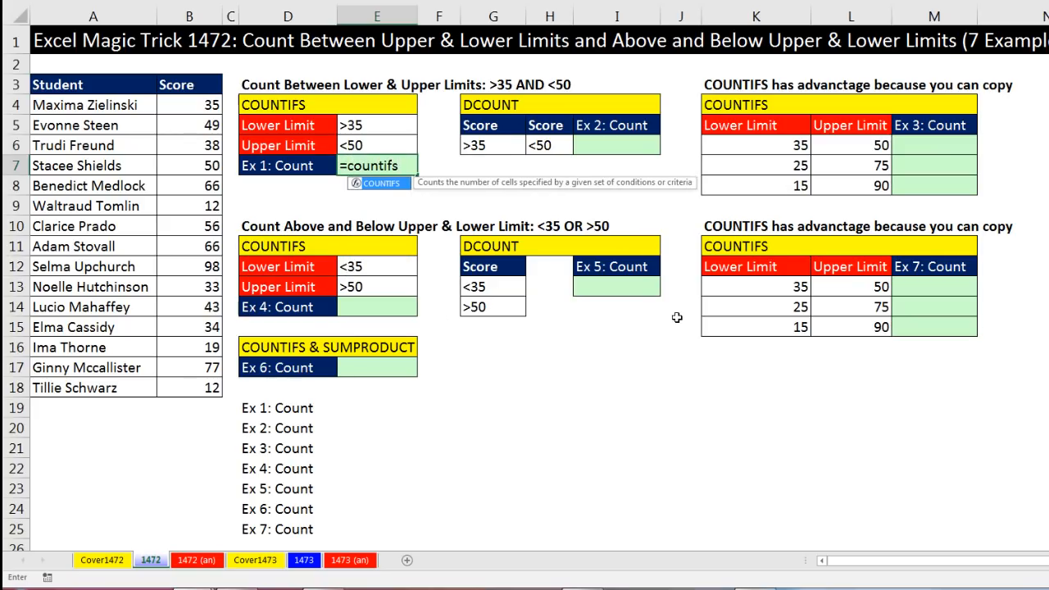
key(Tab)
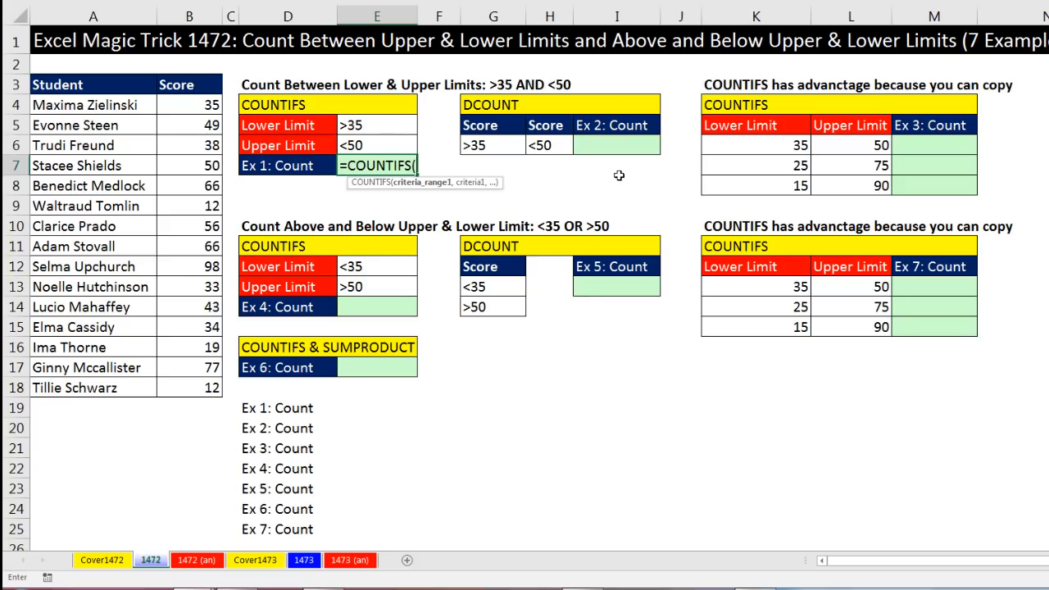
drag(179, 105, 205, 392)
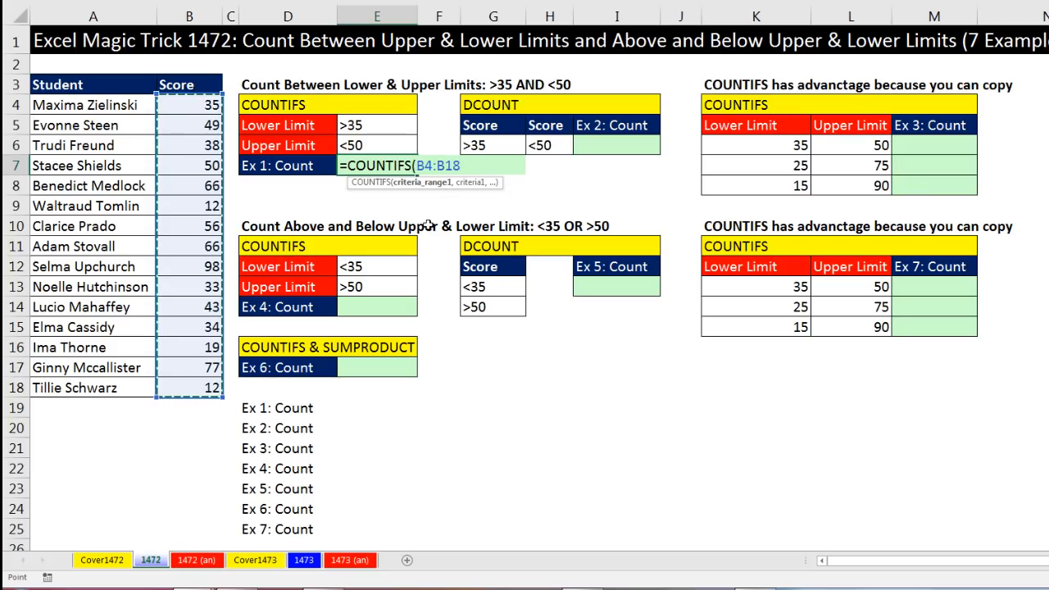
text(,)
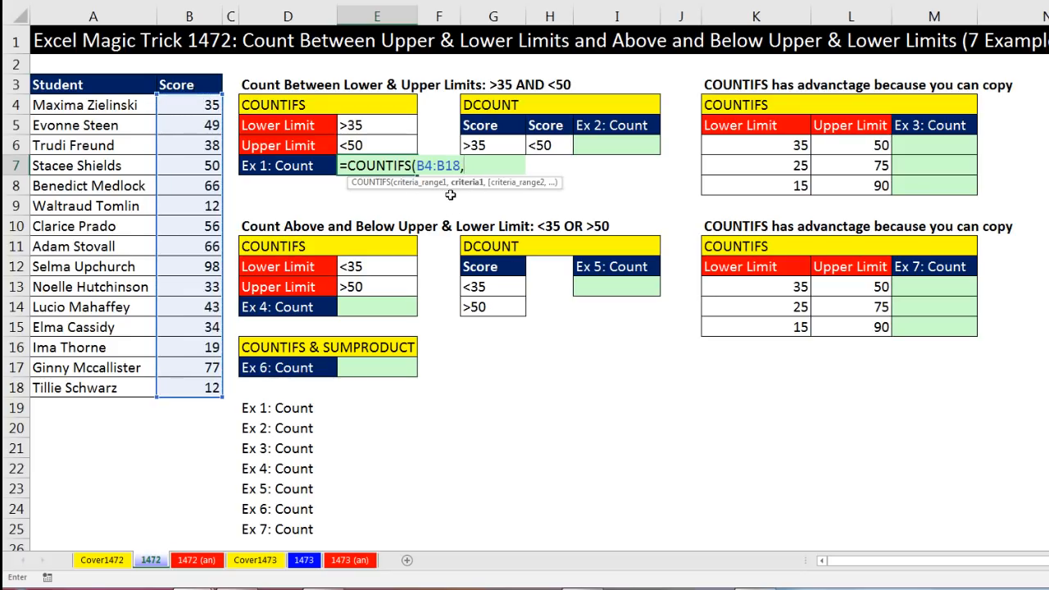
click(378, 125)
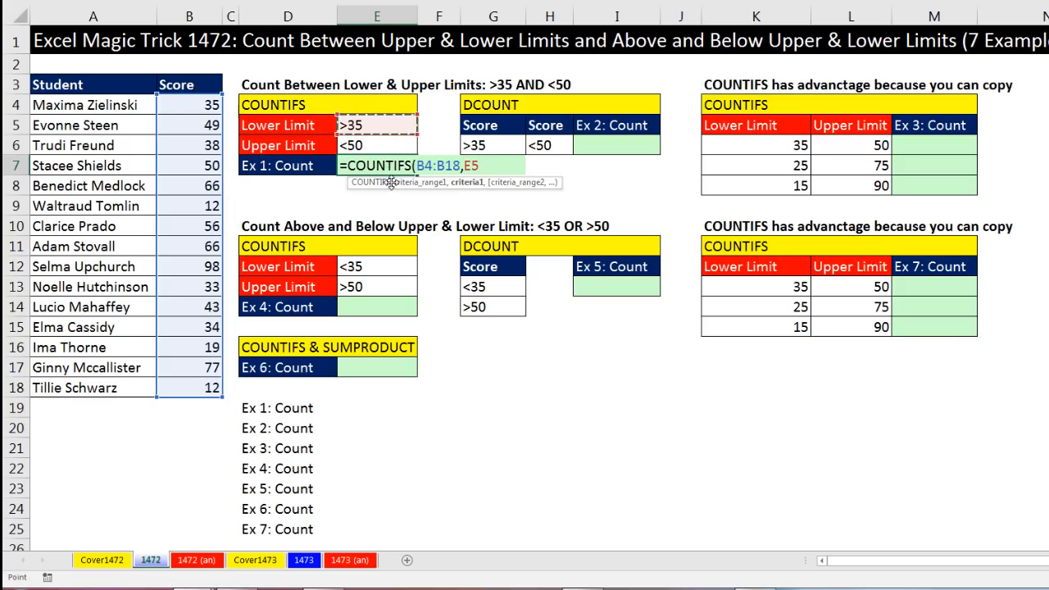
text(,)
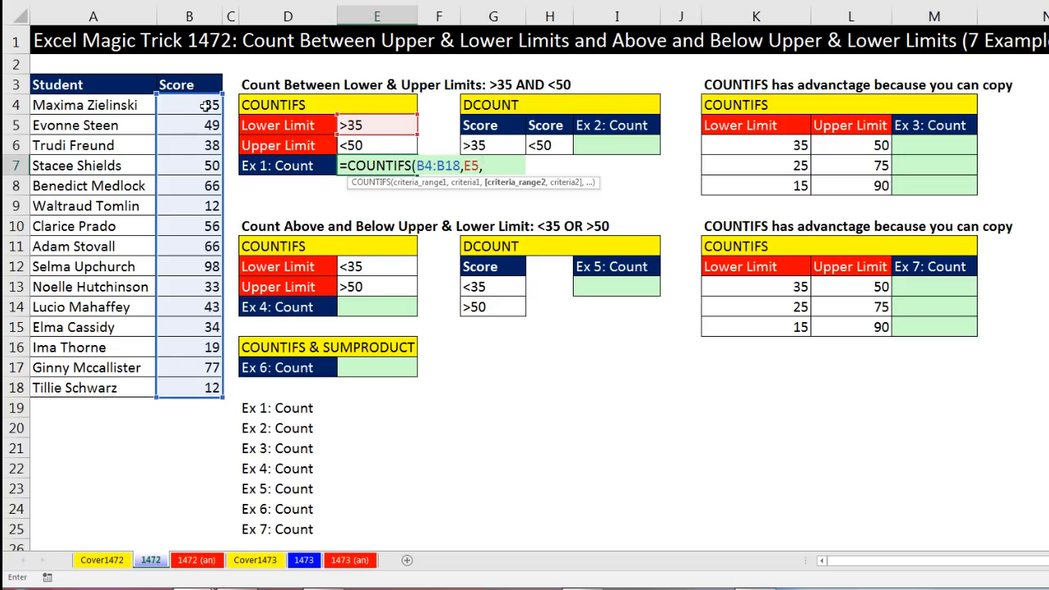
Add B4:B18 with criterion E6 as the second pair, close the COUNTIFS formula and enter it
drag(206, 105, 190, 395)
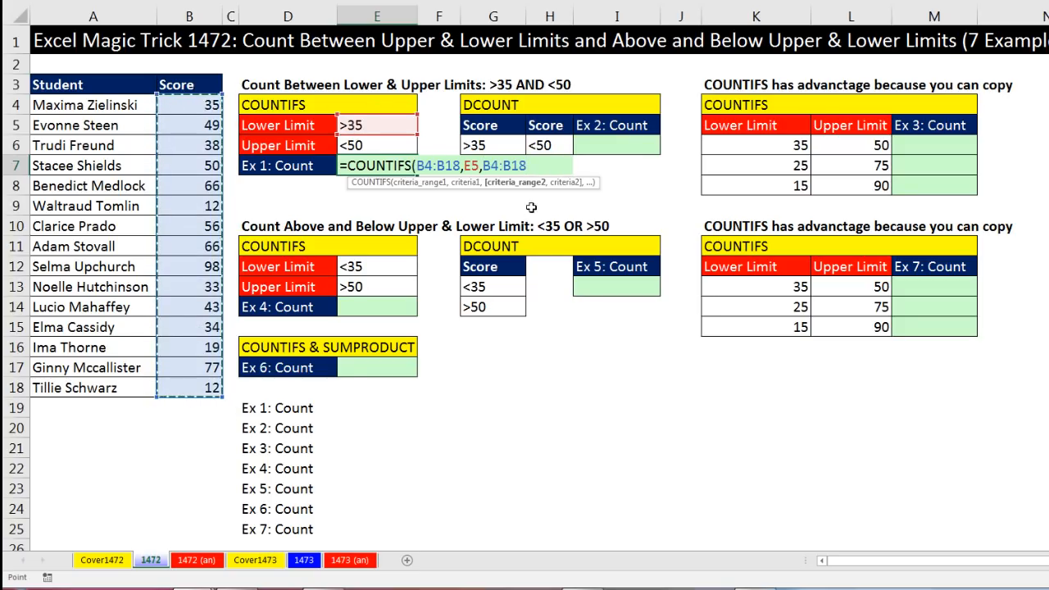
text(,)
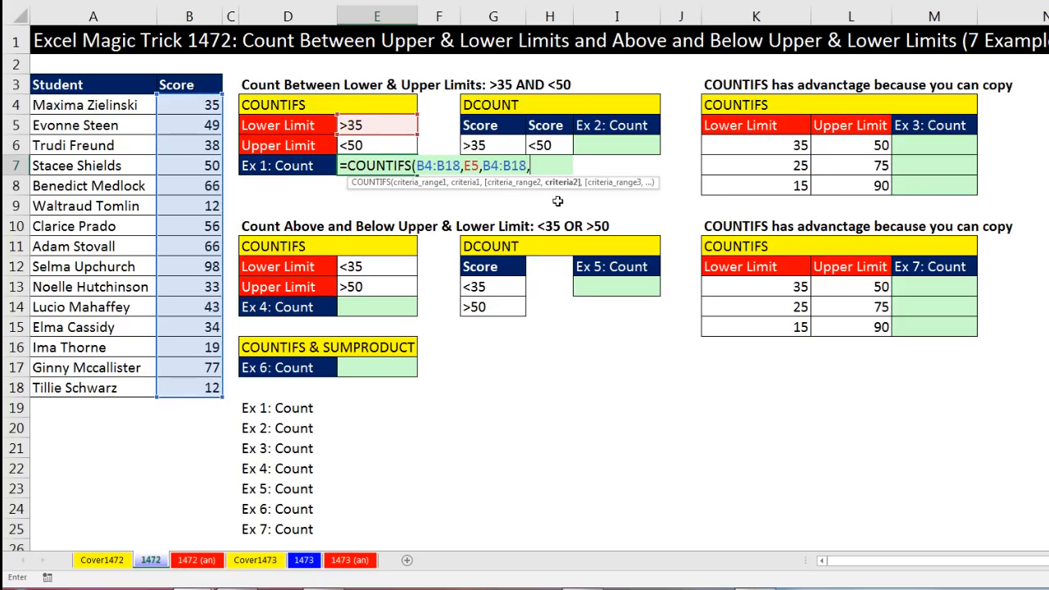
click(385, 144)
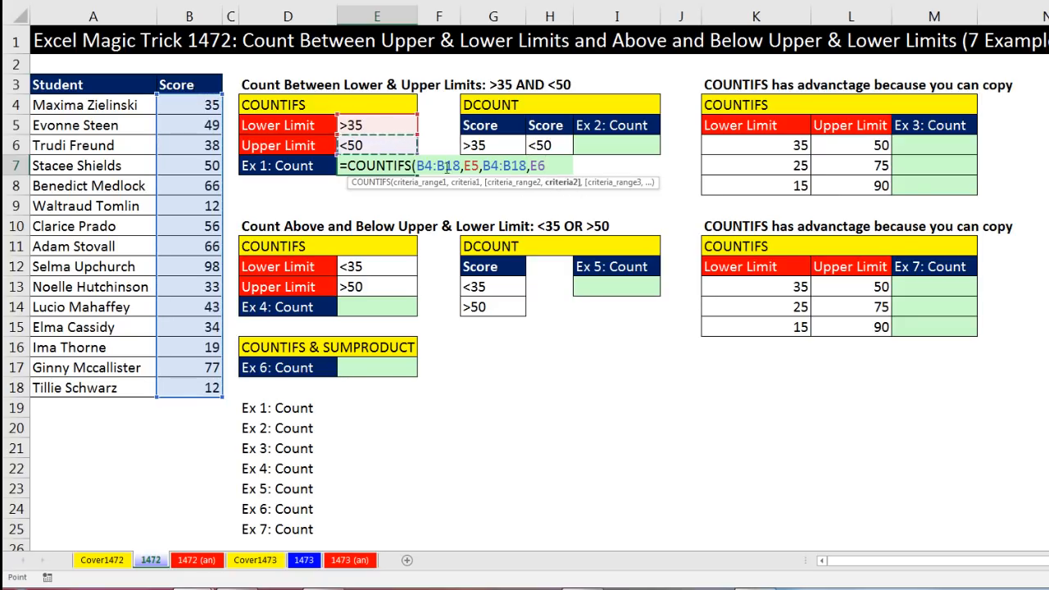
text())
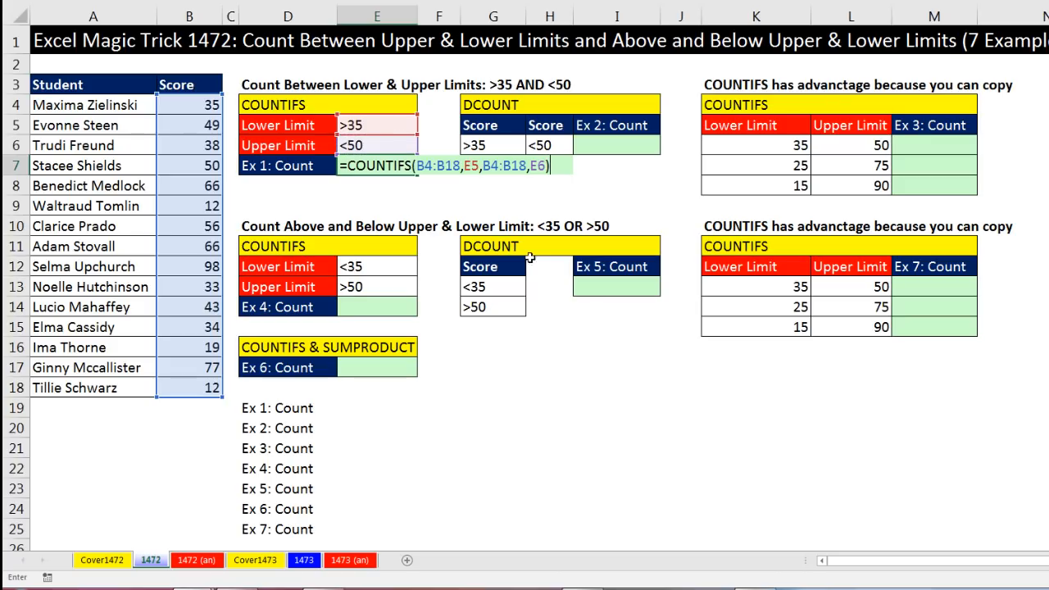
click(436, 165)
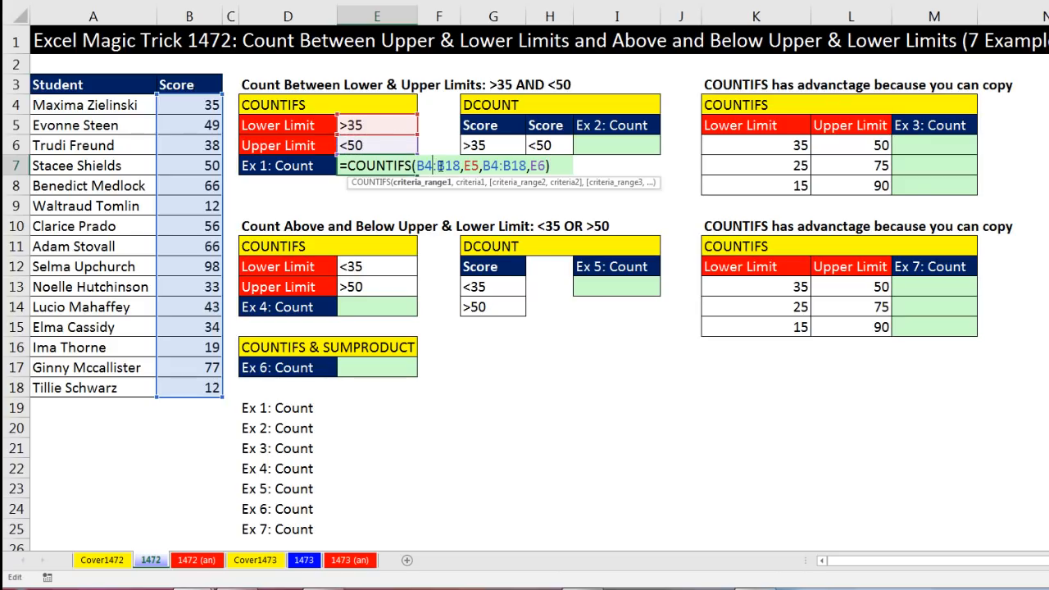
click(473, 165)
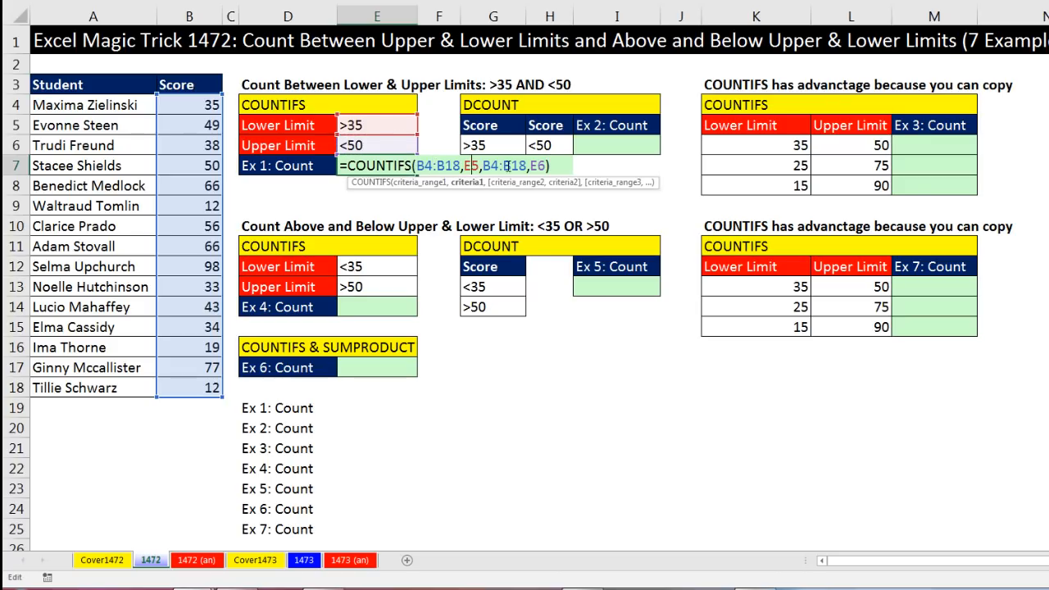
click(507, 166)
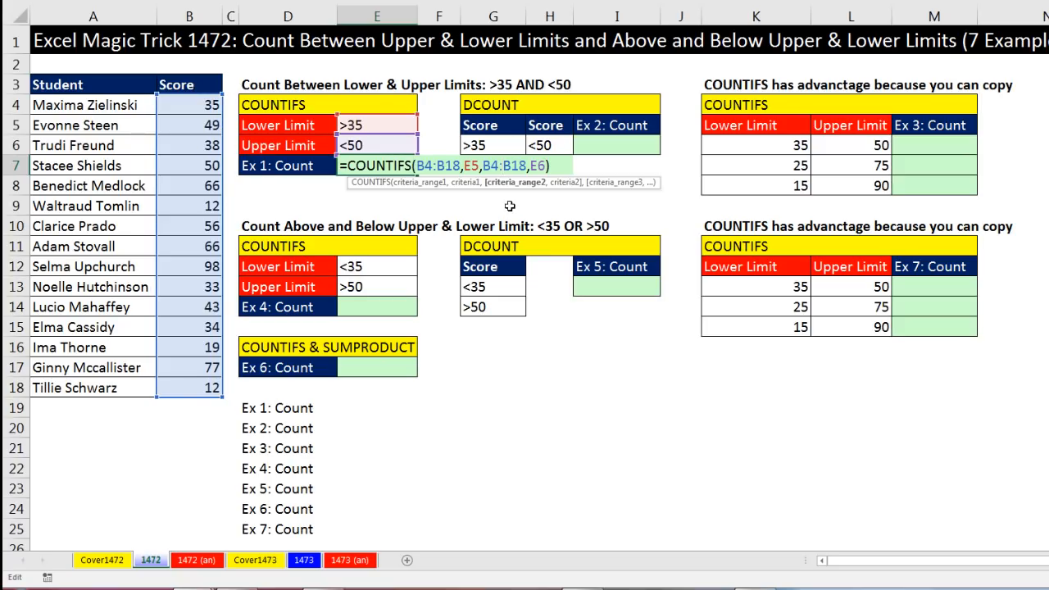
key(Return)
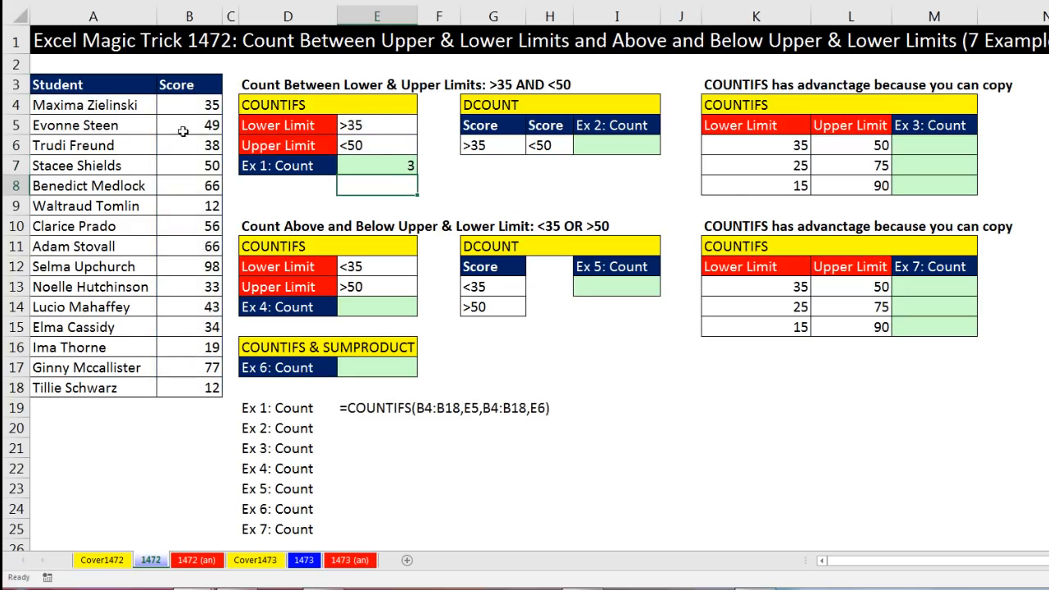
Highlight the students whose scores fall between the lower and upper limits to check the count
drag(88, 126, 164, 127)
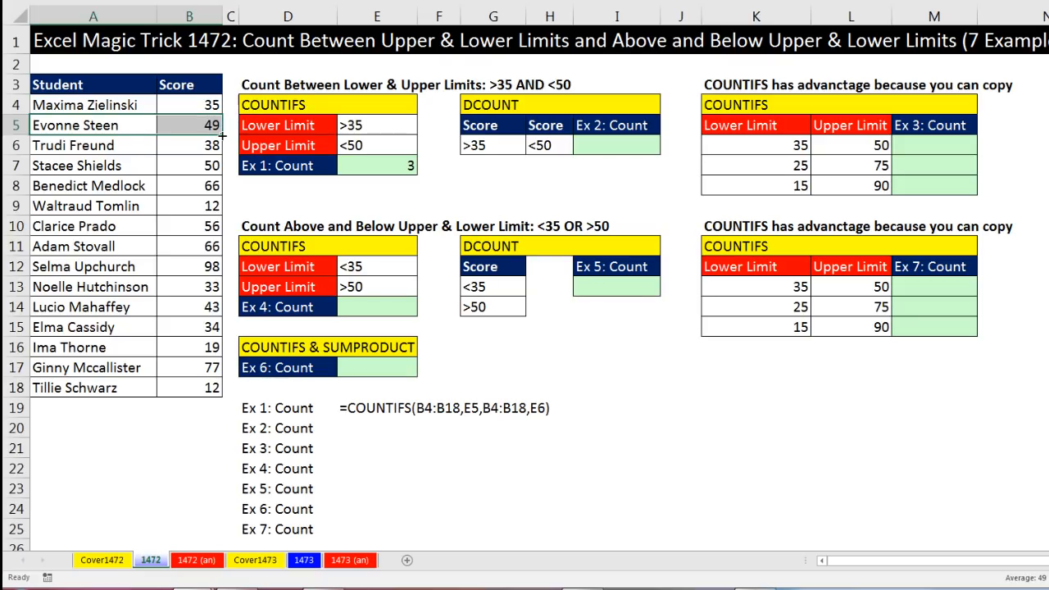
drag(131, 145, 190, 148)
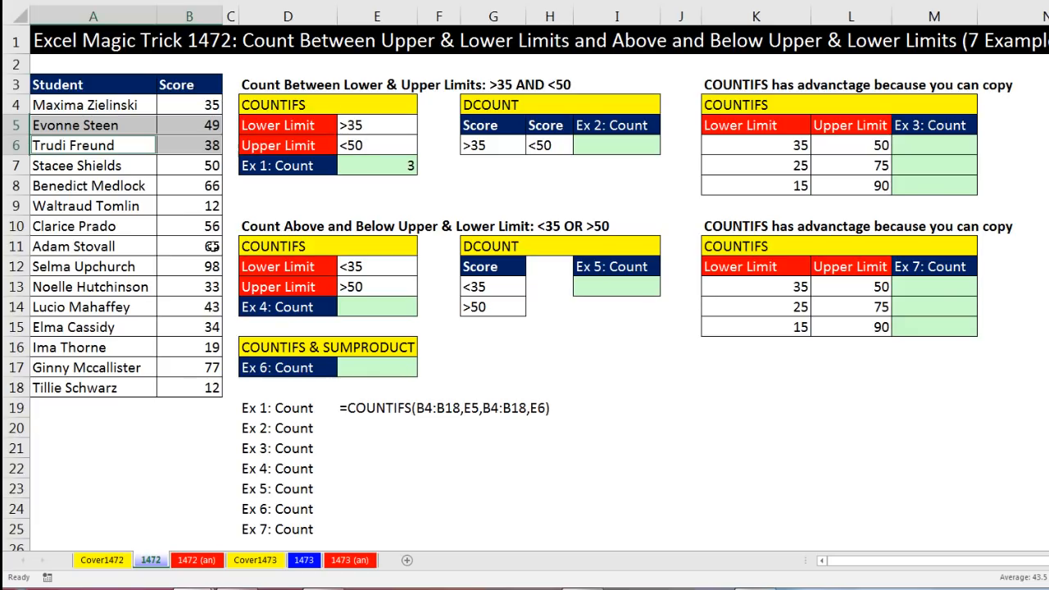
ctrl+drag(114, 309, 189, 312)
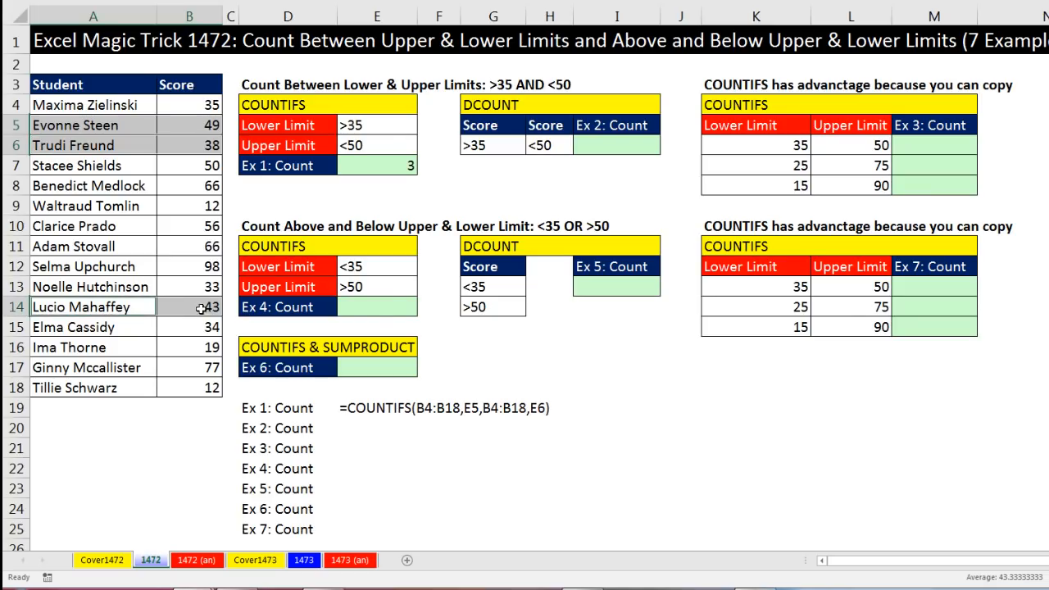
Change the lower limit to >=35 and the upper limit to <=50 to include the boundary scores
double_click(349, 124)
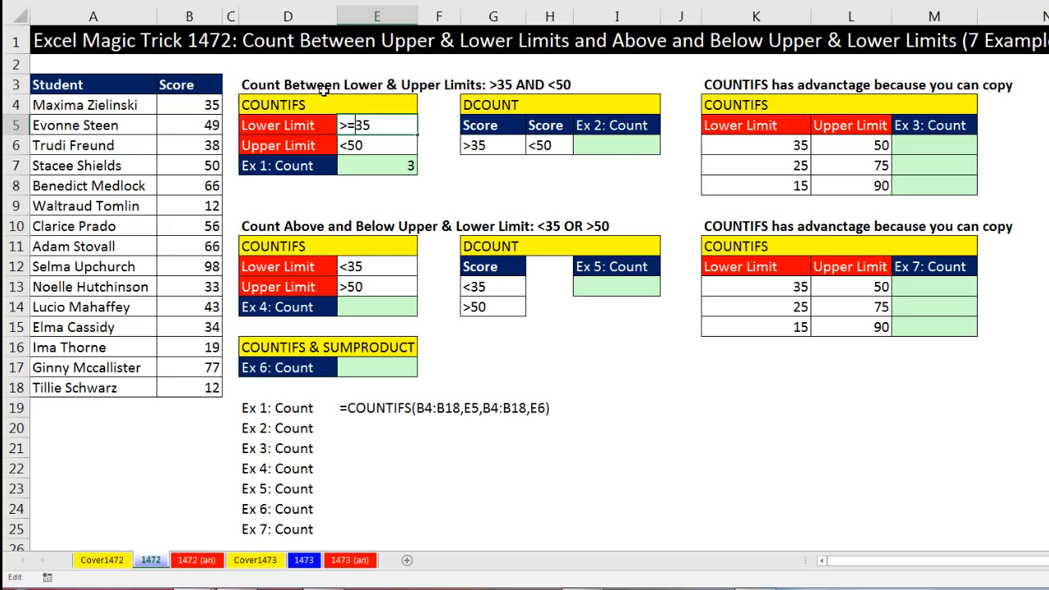
click(351, 145)
double_click(349, 145)
text(=)
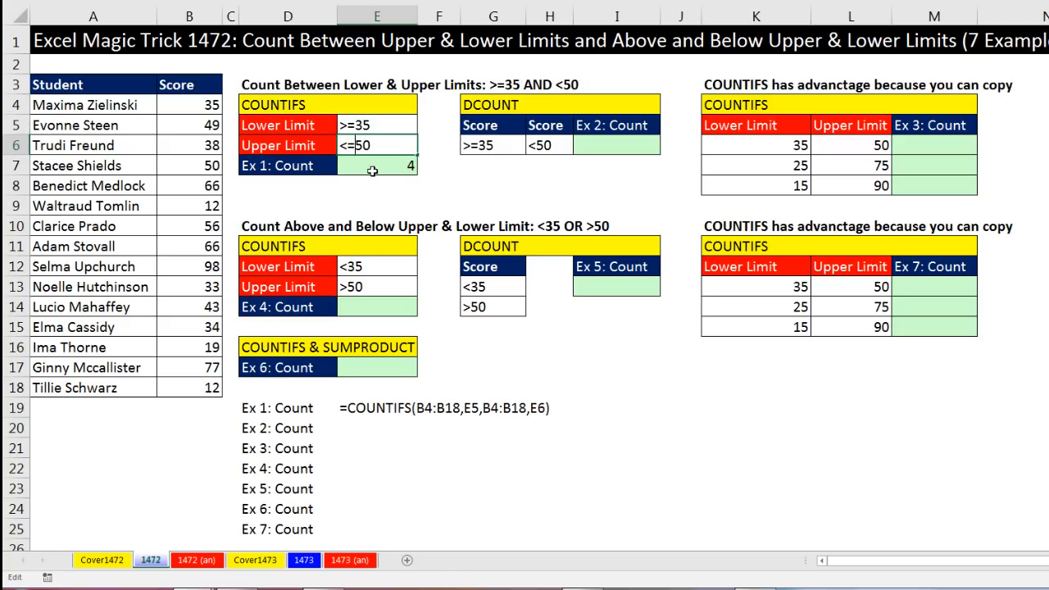
key(Return)
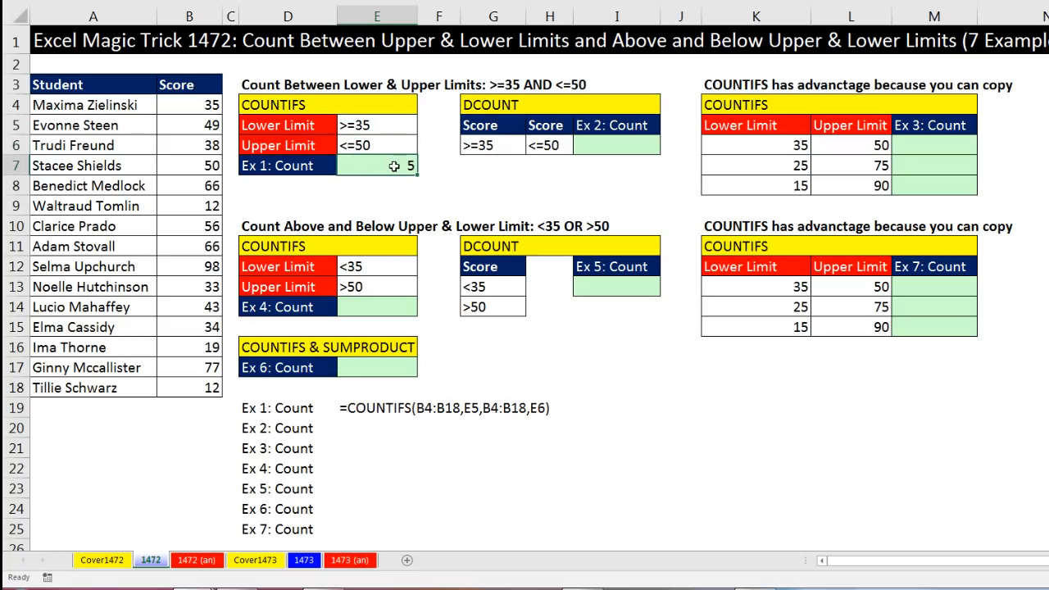
Select the boundary scores 35 and 50, then undo the changes to both limit criteria
click(215, 102)
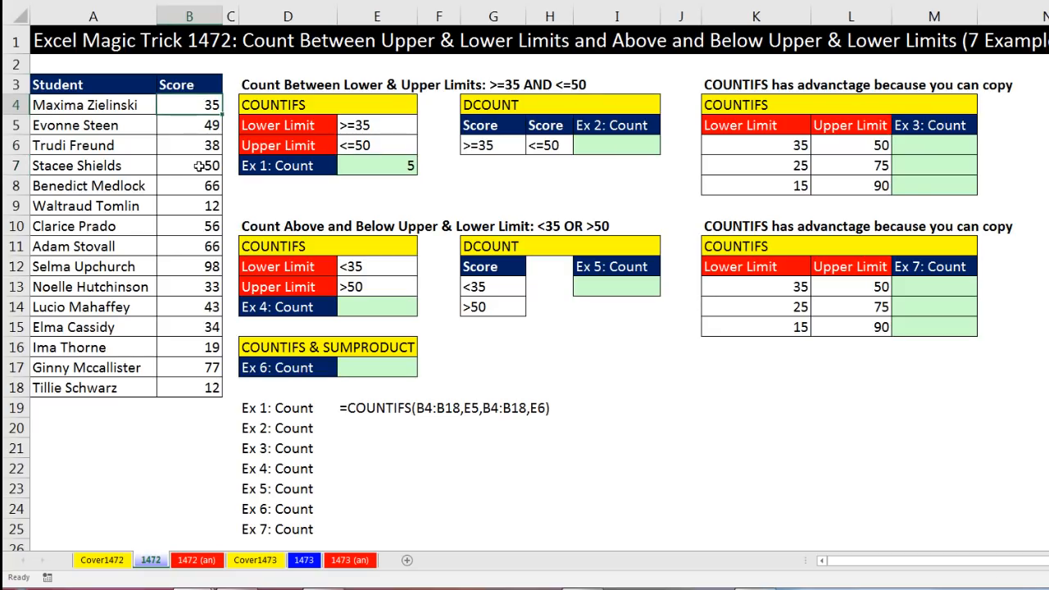
ctrl+click(199, 165)
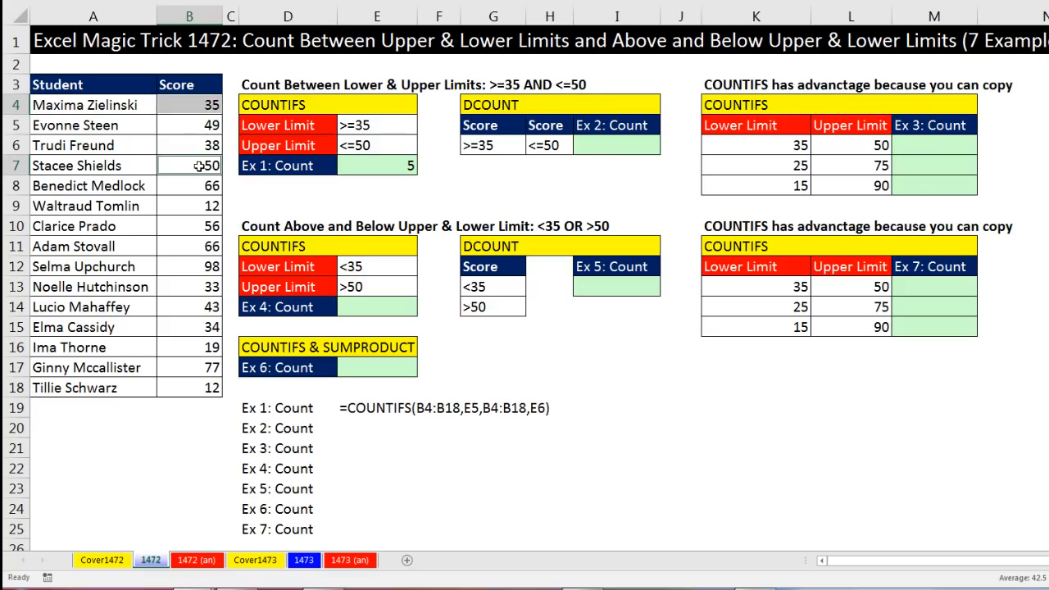
key(ctrl+z)
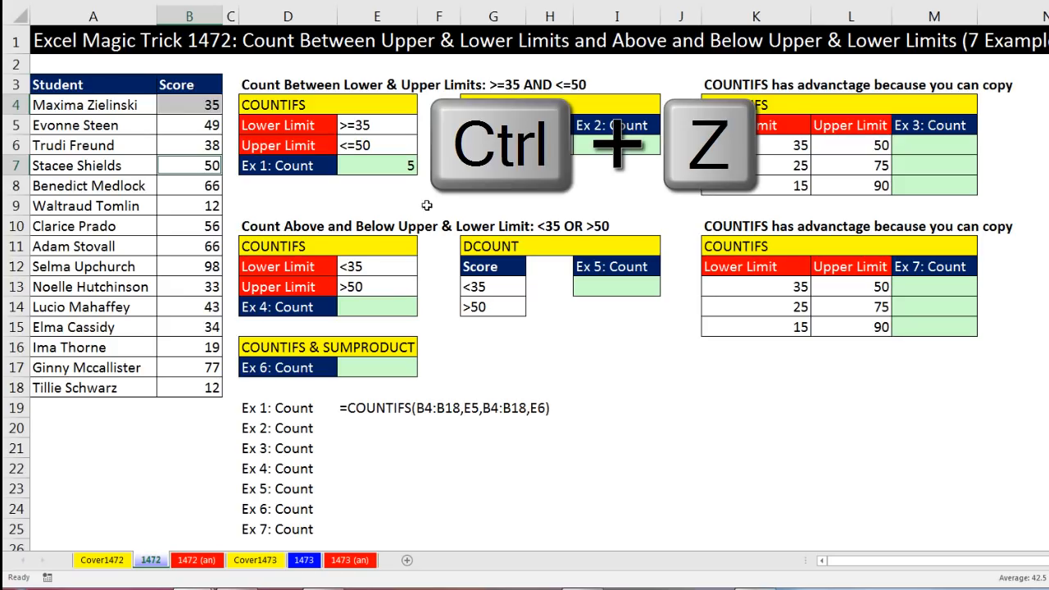
key(ctrl+z)
key(ctrl+z)
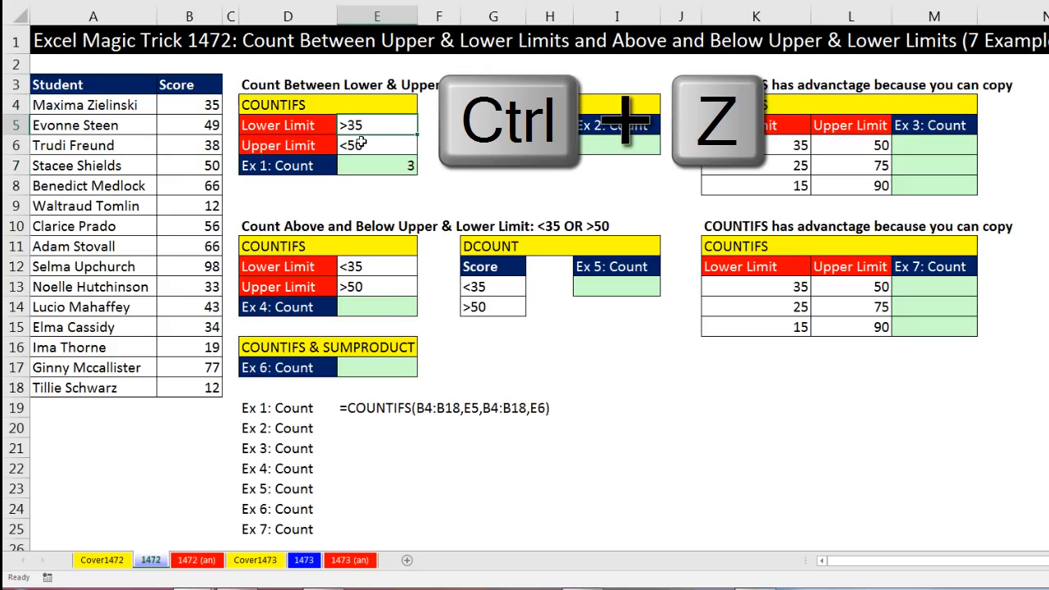
Open the COUNTIFS formula in E7 for review and leave it without changes
double_click(403, 165)
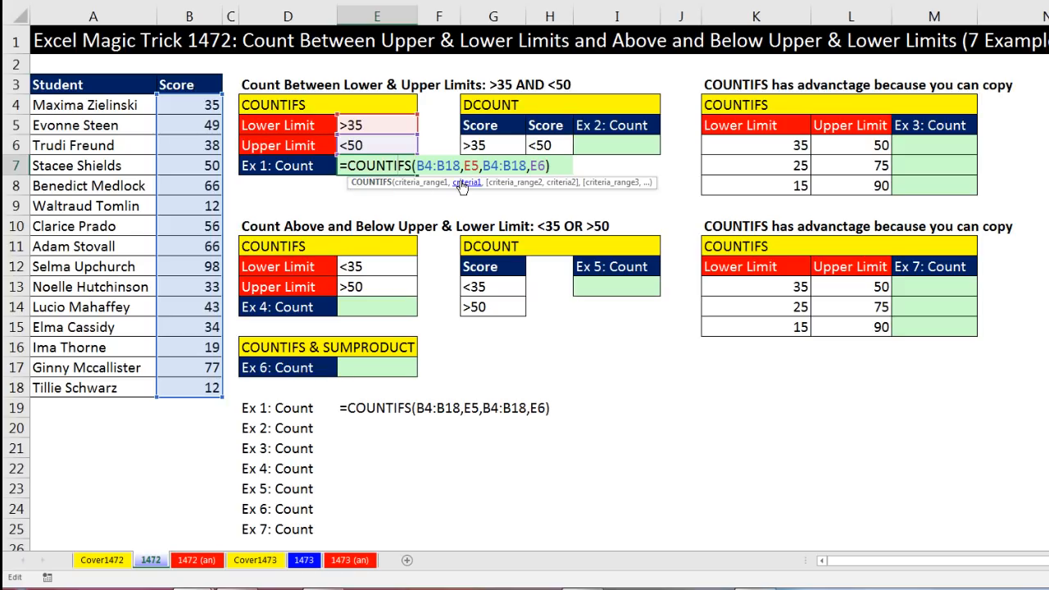
key(Escape)
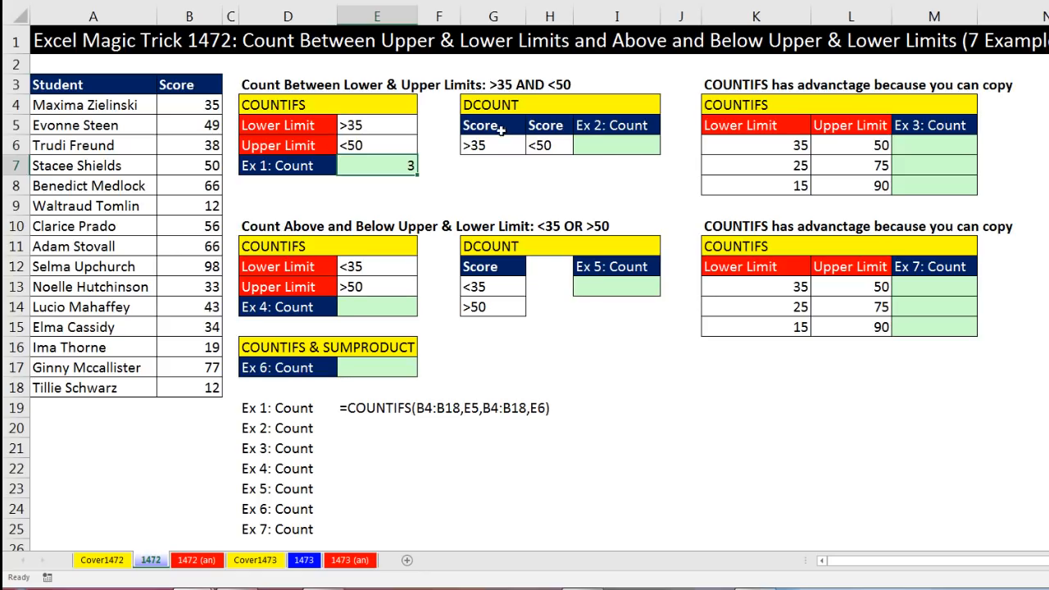
Start a DCOUNT formula in I6 with database A3:B18 and the Score header H5 as the field
click(597, 145)
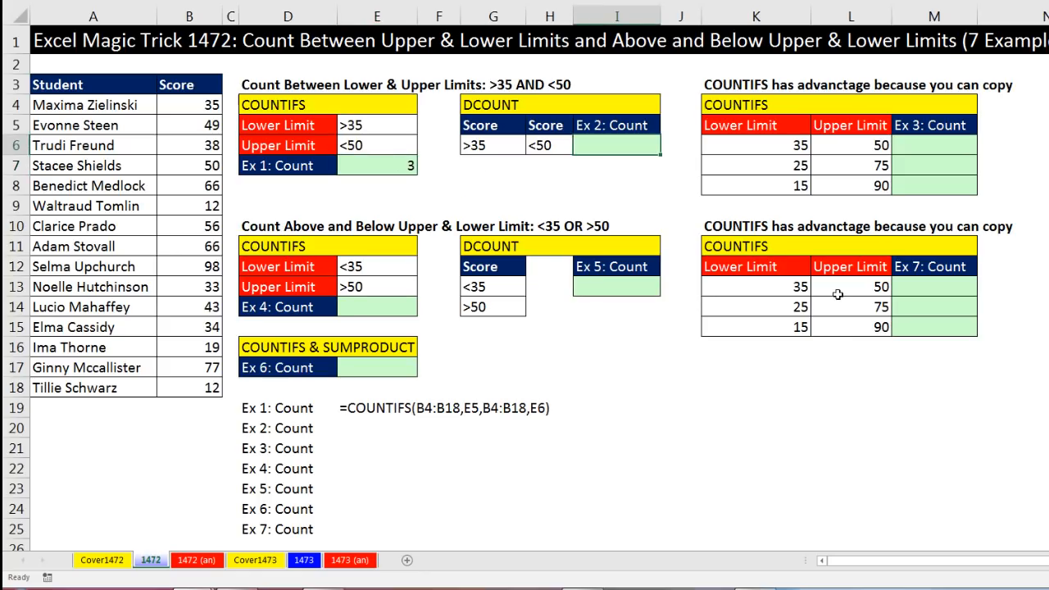
text(=dc)
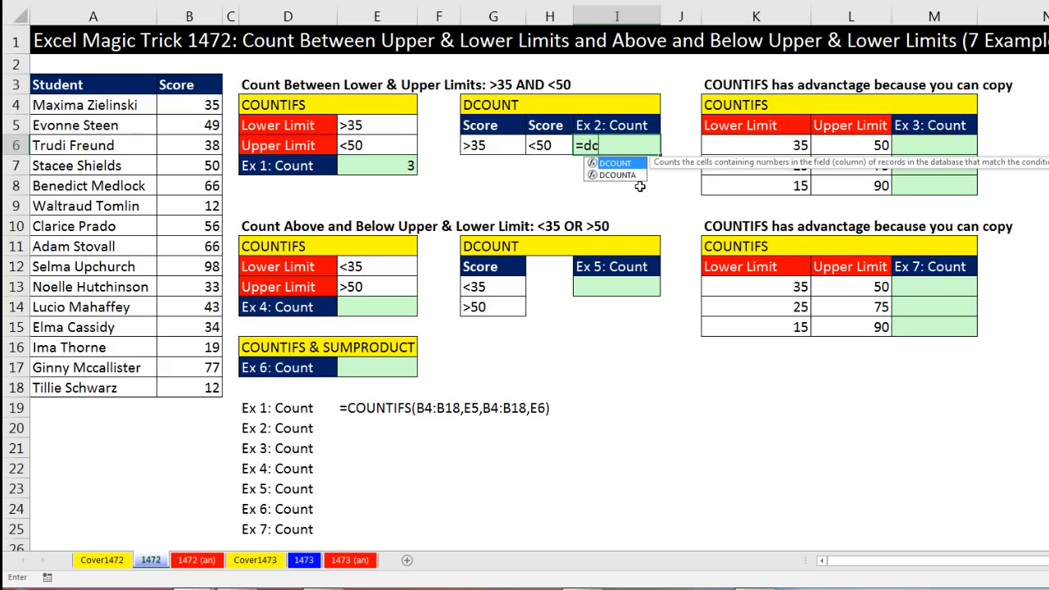
key(Tab)
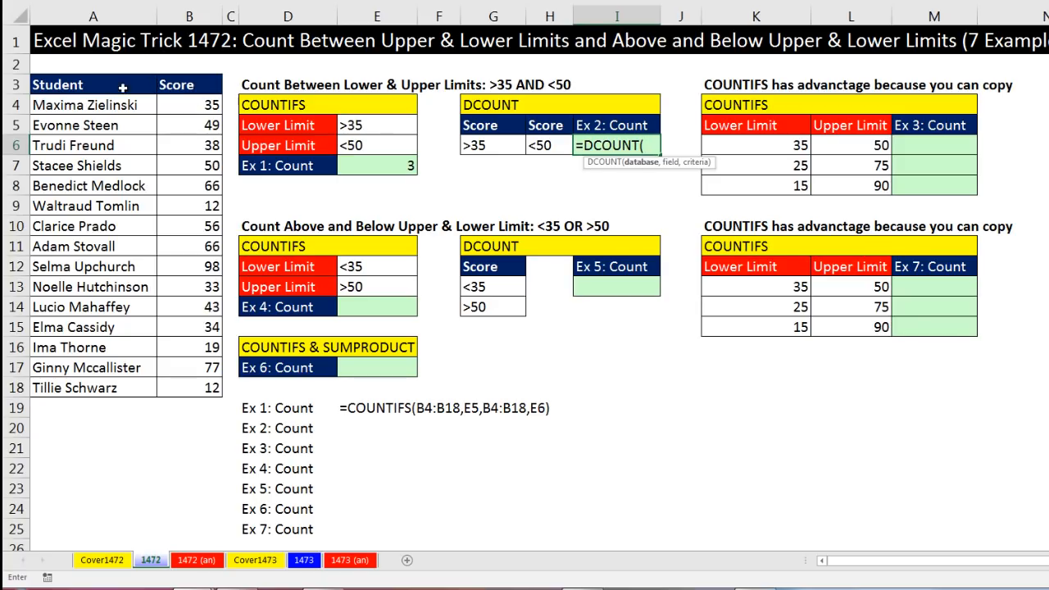
drag(51, 85, 189, 386)
text(,)
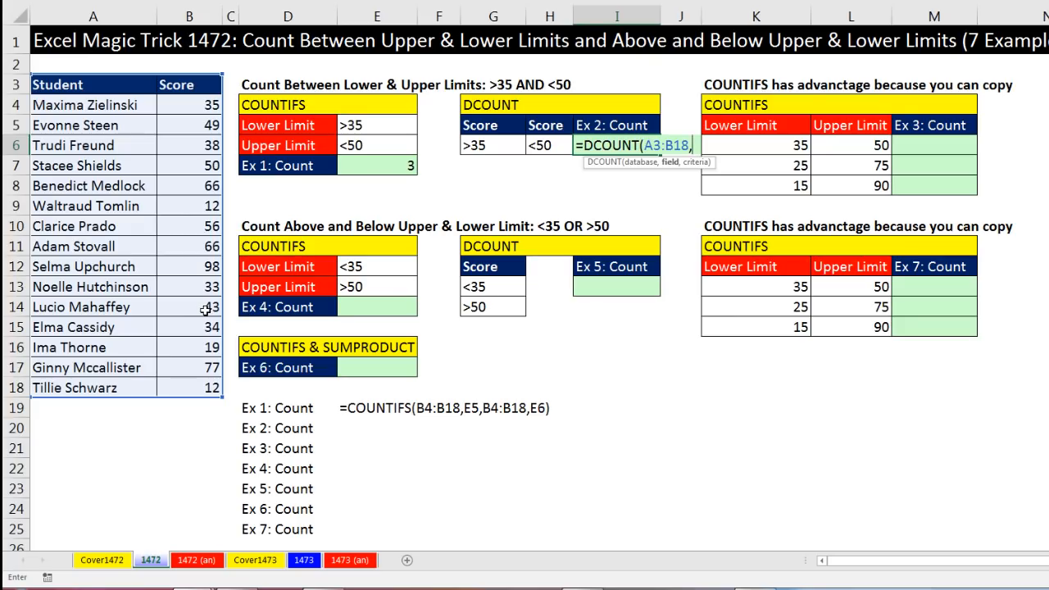
click(537, 125)
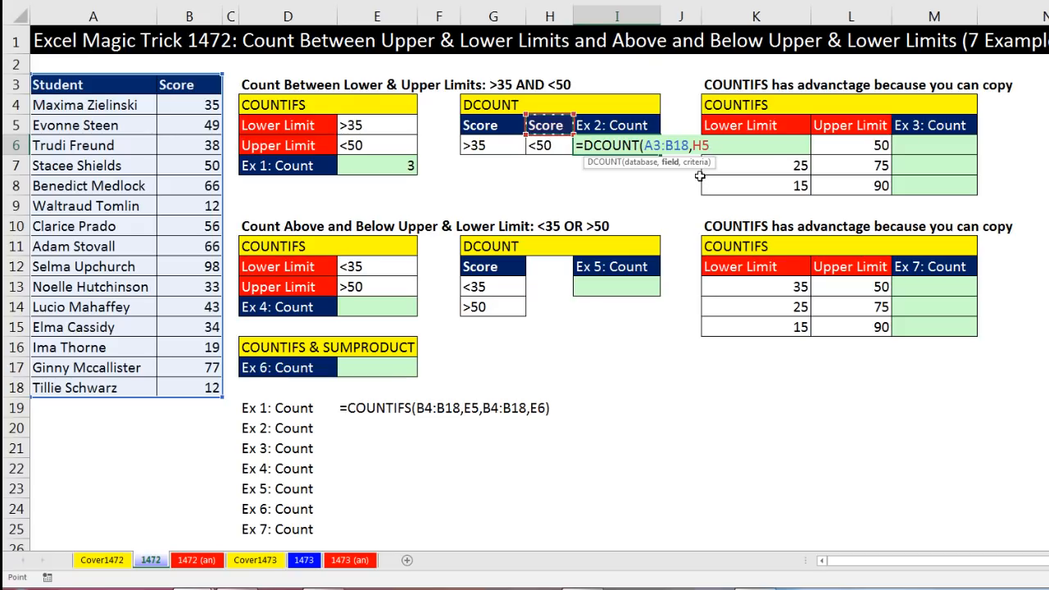
Convert the field reference to the text "Score", then try field number 2 instead
key(F2)
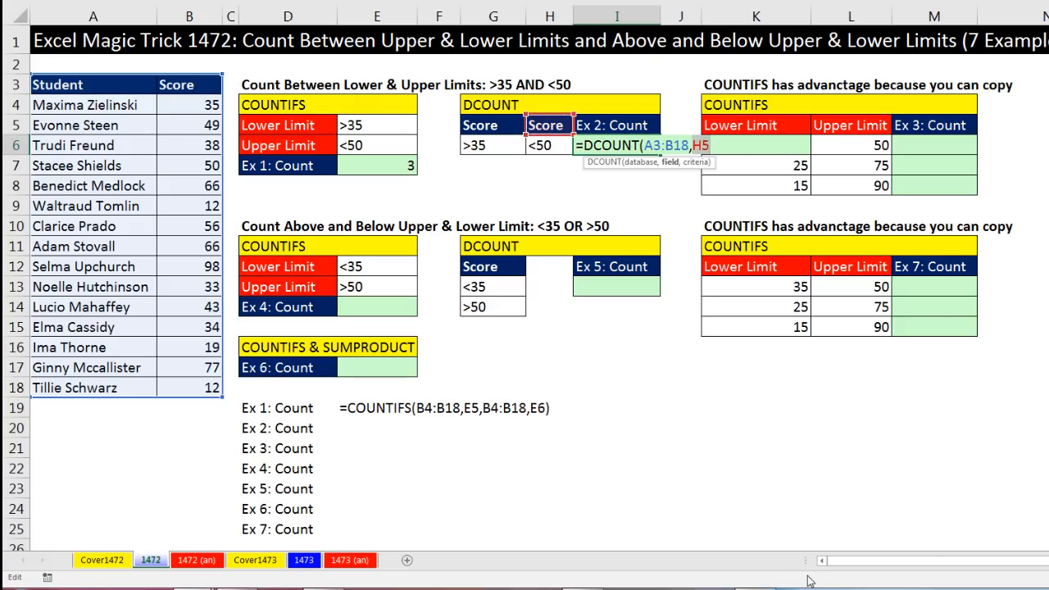
key(F9)
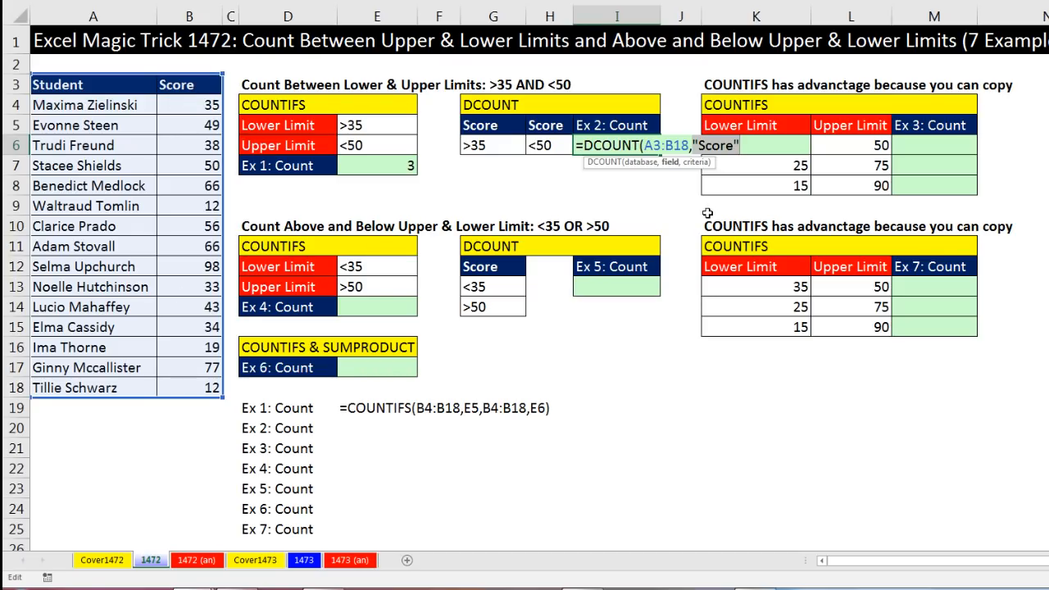
text(2)
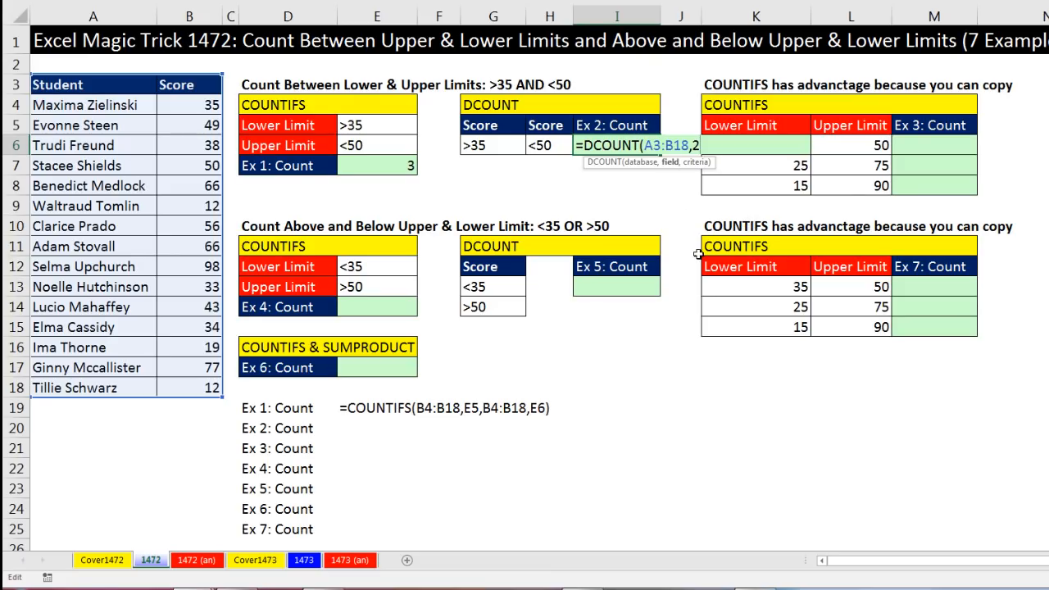
Restore H5 as the field and finish the DCOUNT with criteria range G5:H6
click(548, 126)
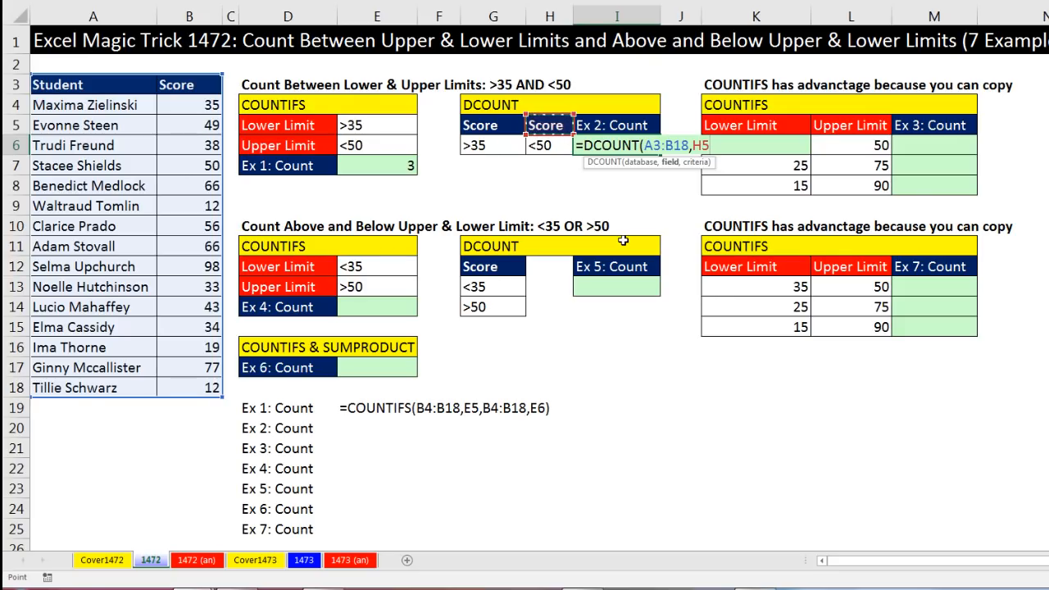
text(,)
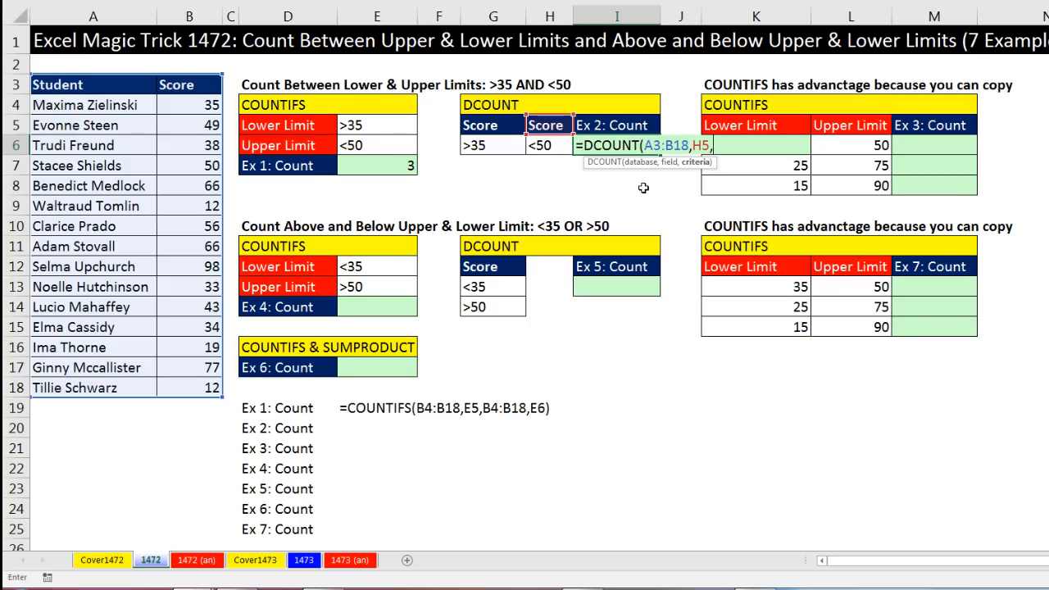
click(522, 128)
drag(522, 128, 545, 145)
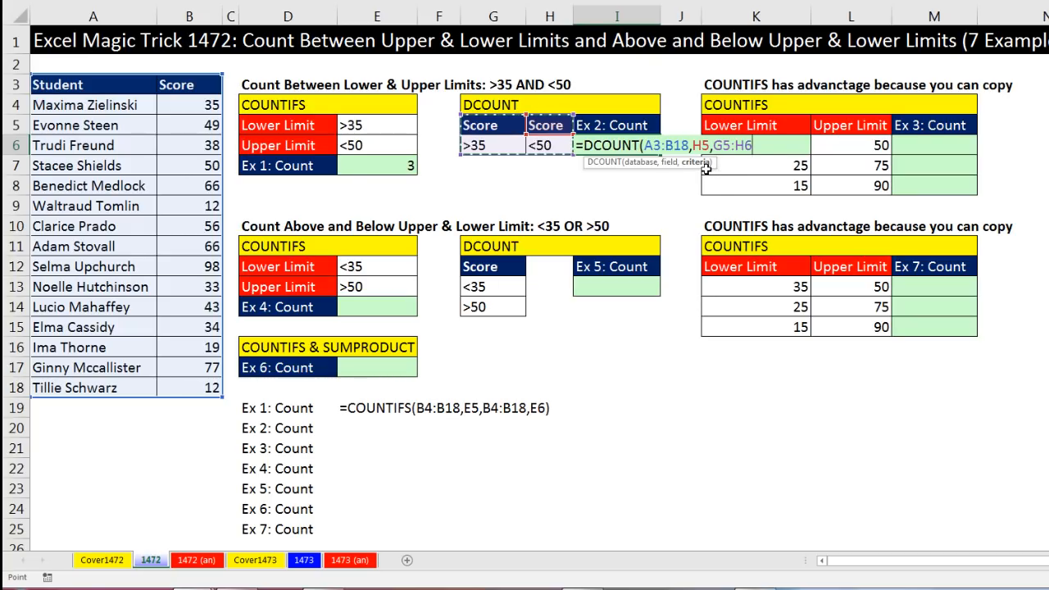
text())
key(Return)
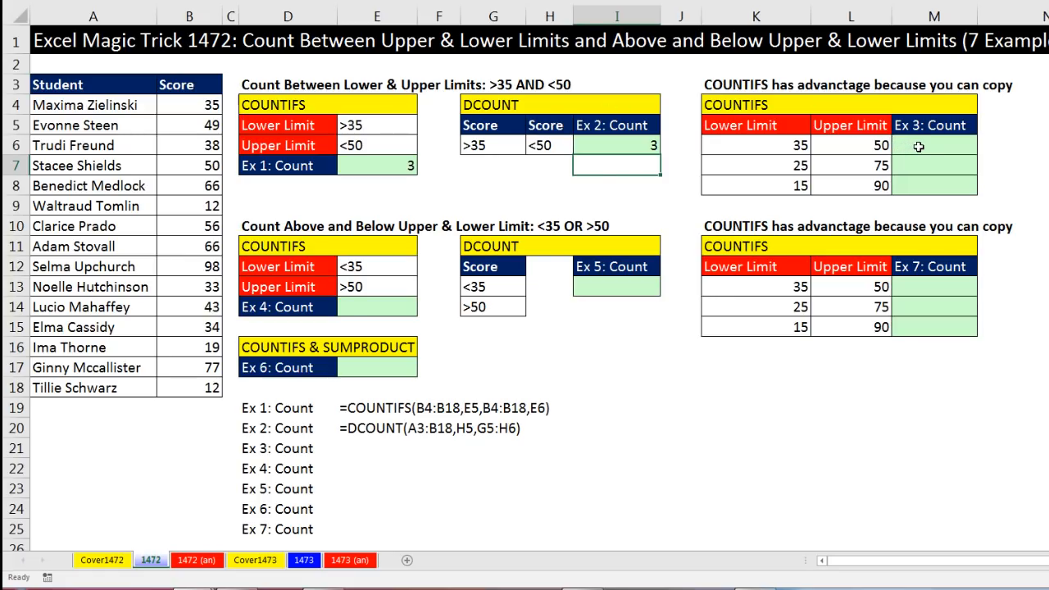
Start a COUNTIFS in M6 with absolute range $B$4:$B$18 and criterion ">"&K6
click(919, 146)
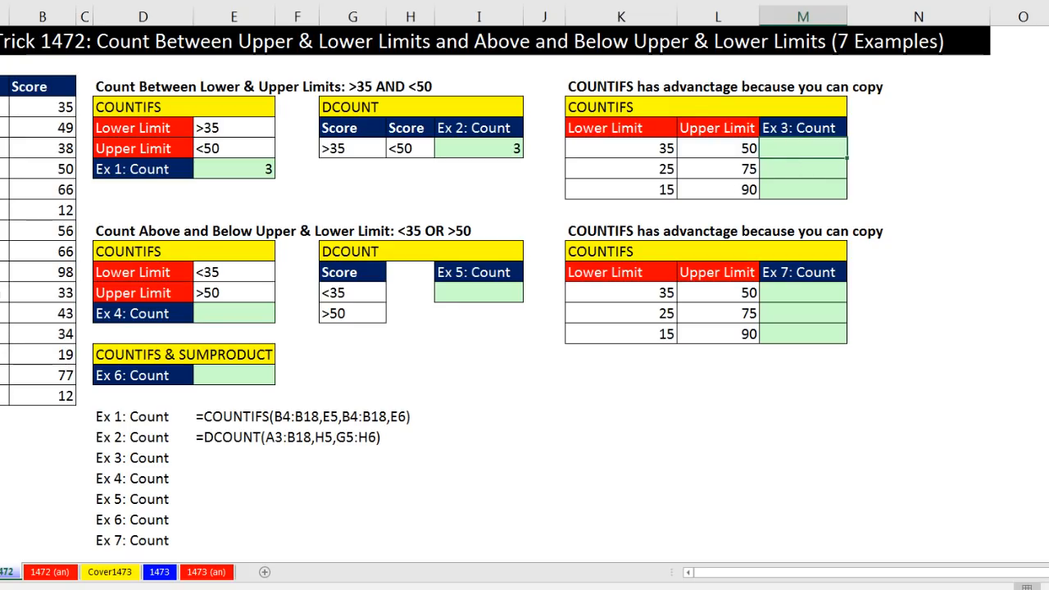
text(=countifs)
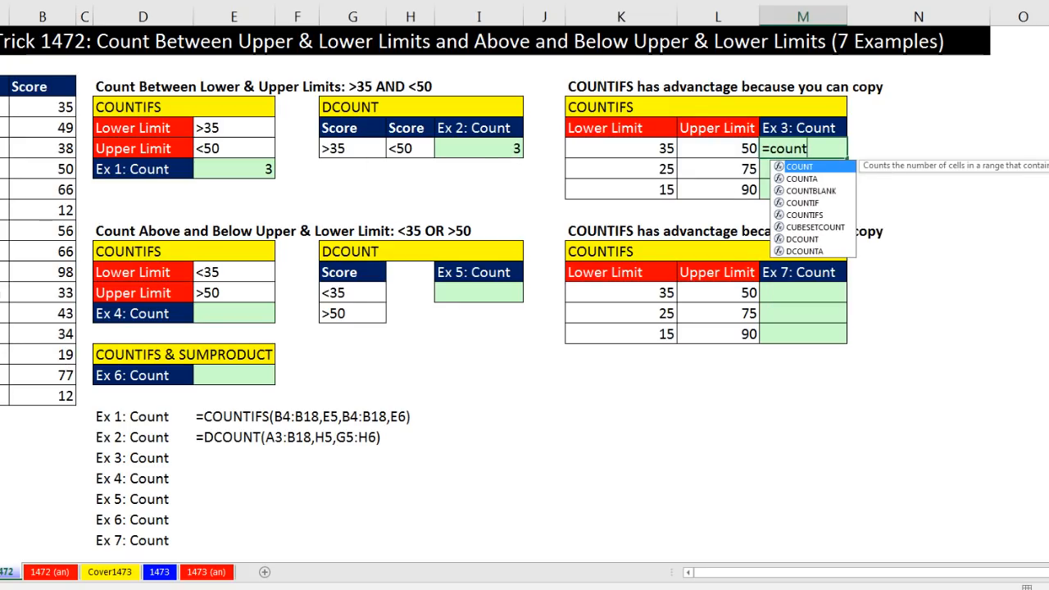
key(Tab)
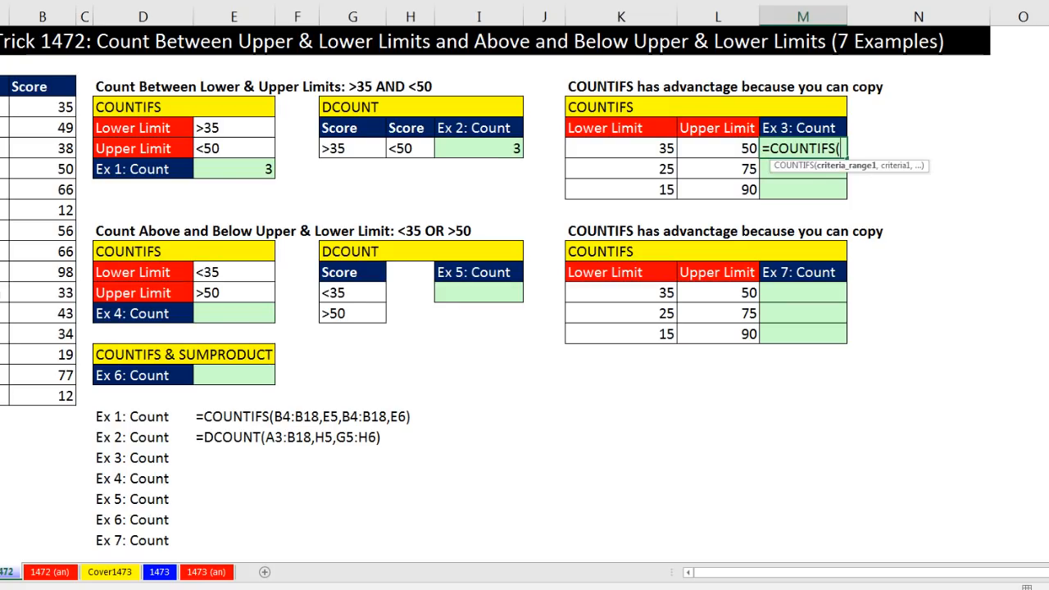
click(43, 109)
drag(42, 134, 50, 394)
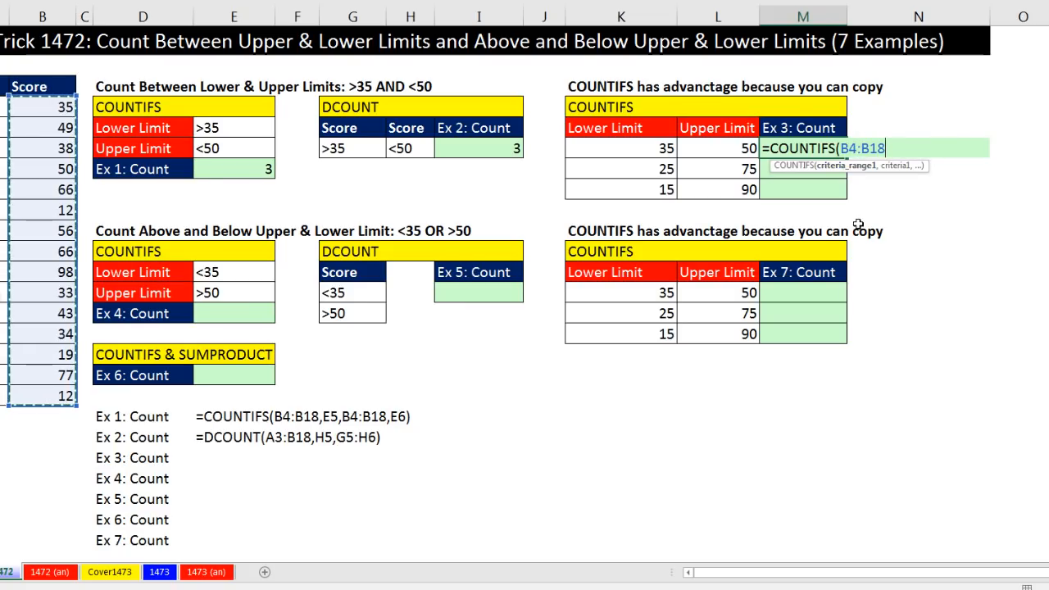
key(F4)
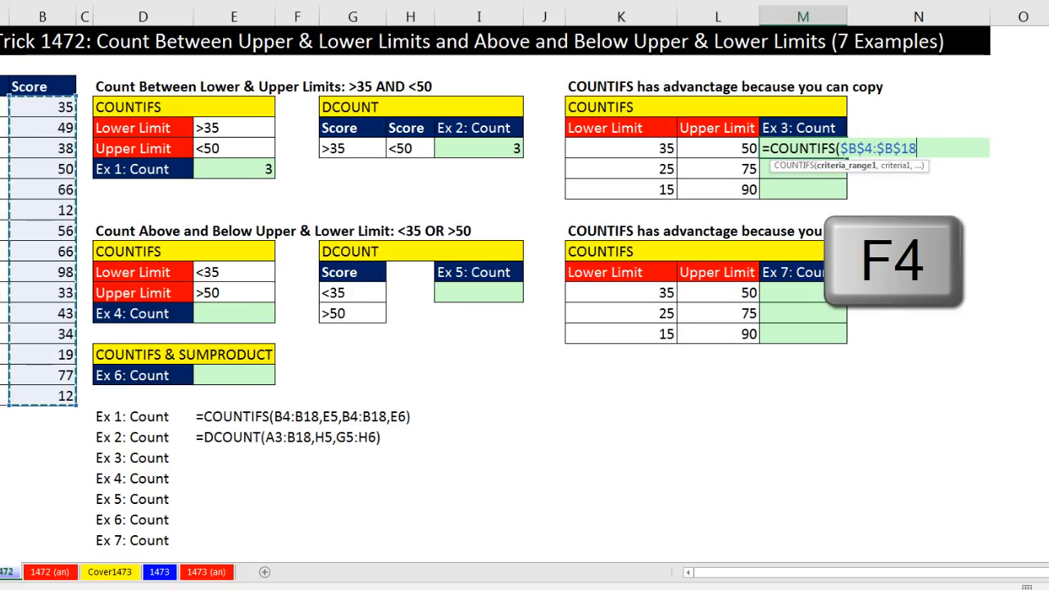
text(,">)
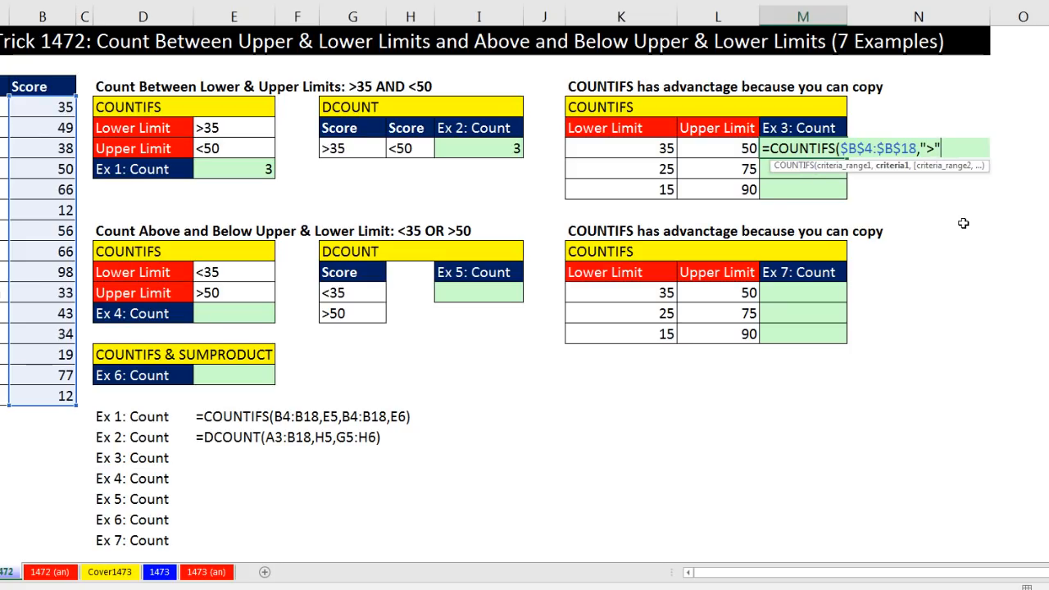
text(&)
click(603, 161)
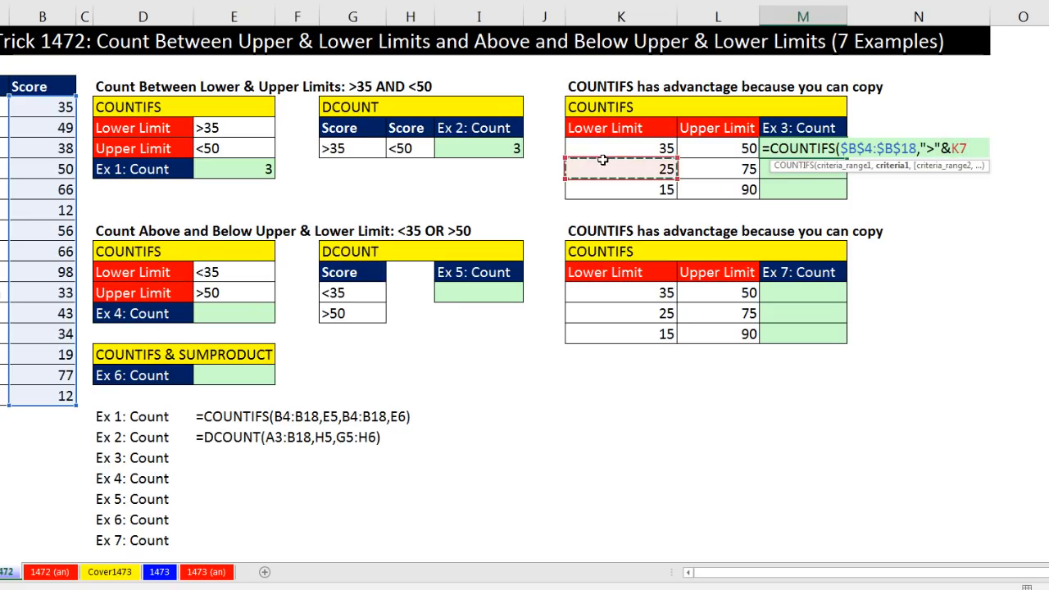
click(604, 147)
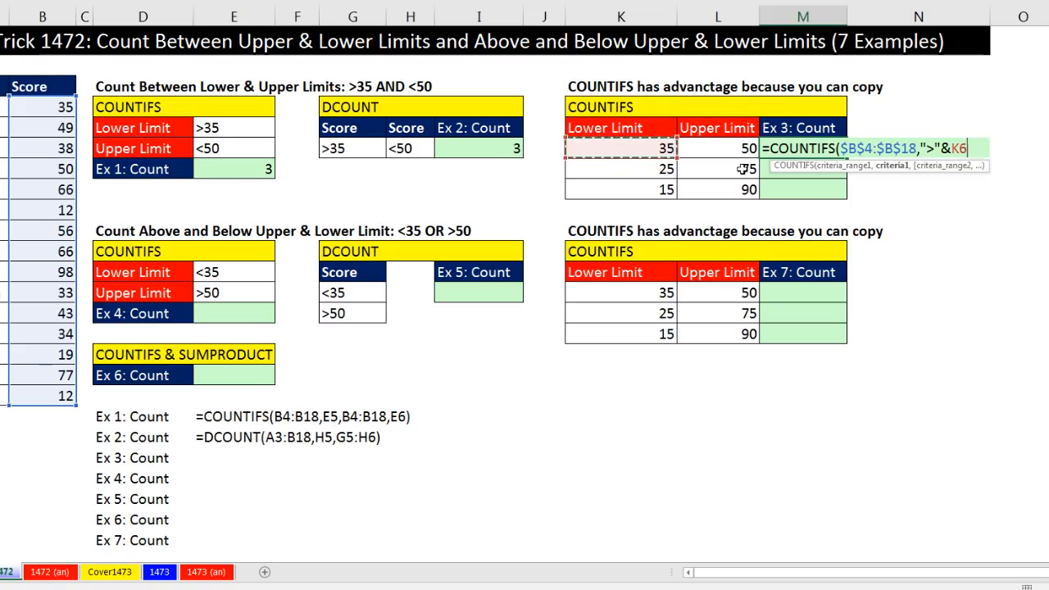
text(,)
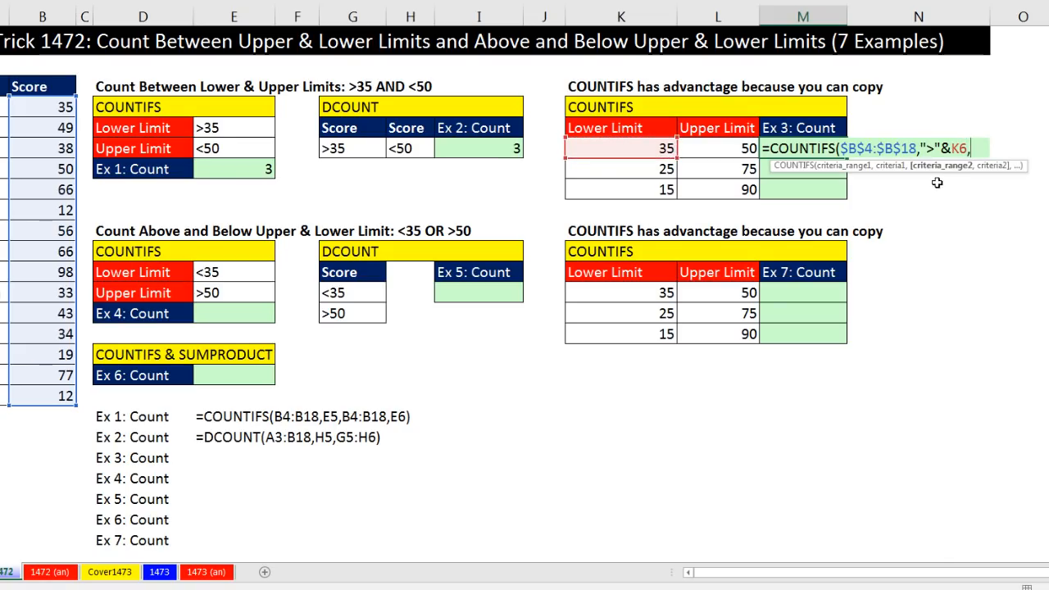
Add the second range $B$4:$B$18 with criterion "<"&L6 and enter the COUNTIFS formula, keeping M6 selected
drag(37, 107, 59, 397)
key(F4)
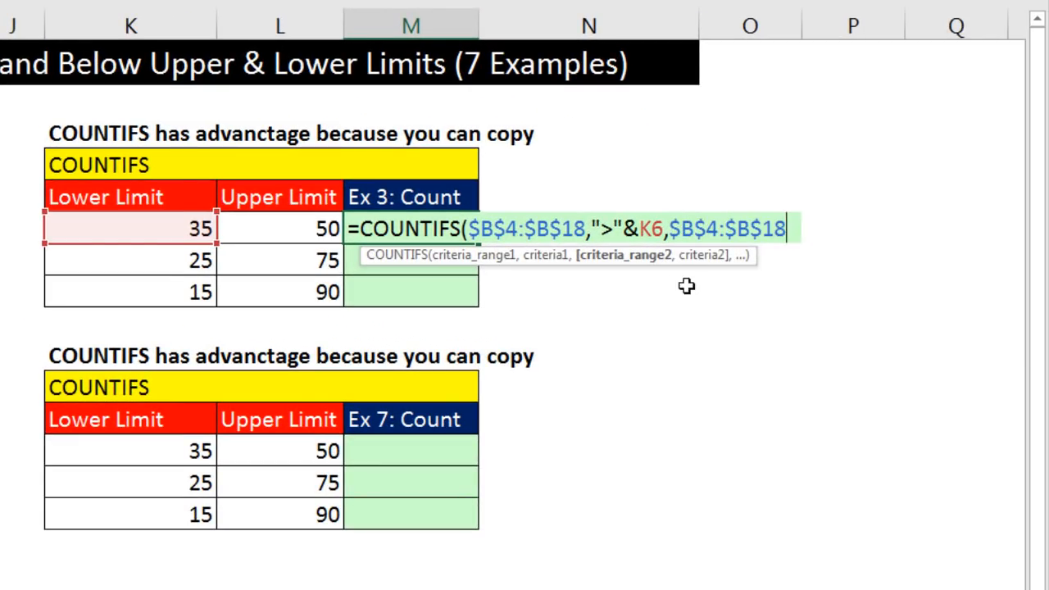
text(,)
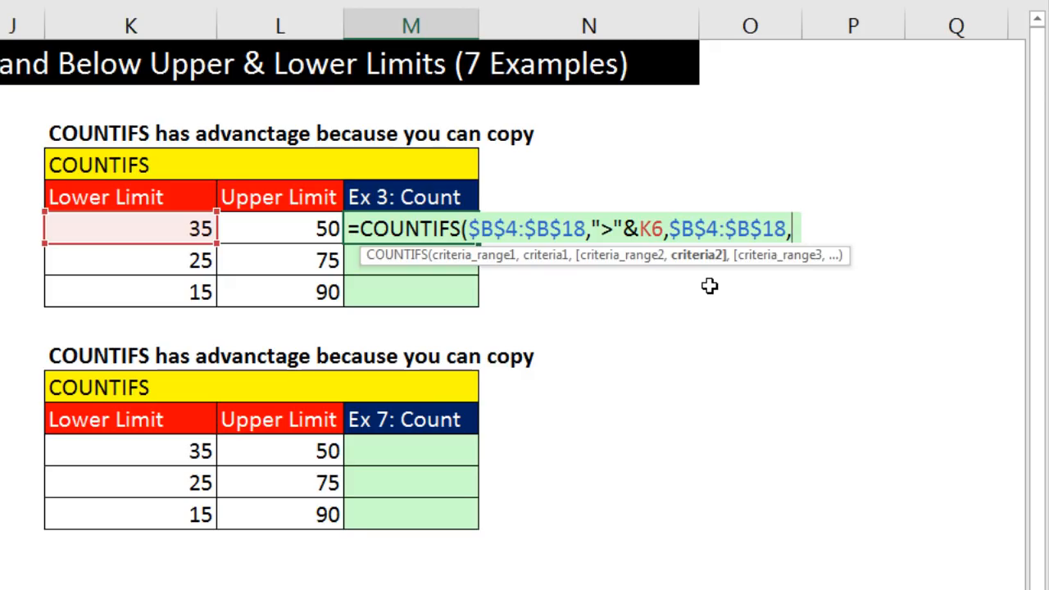
text("<")
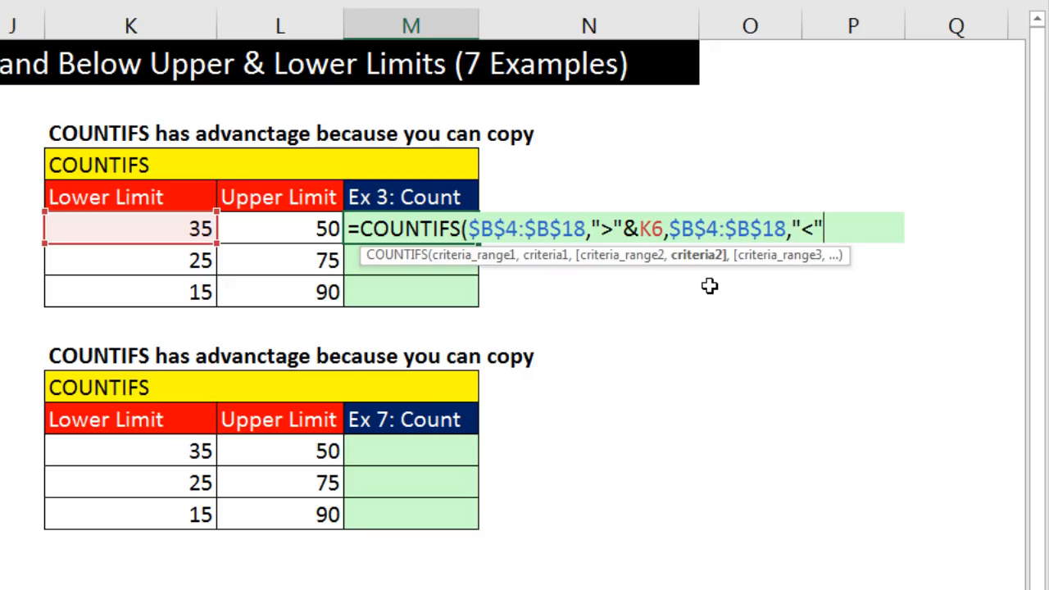
text(&)
key(Left)
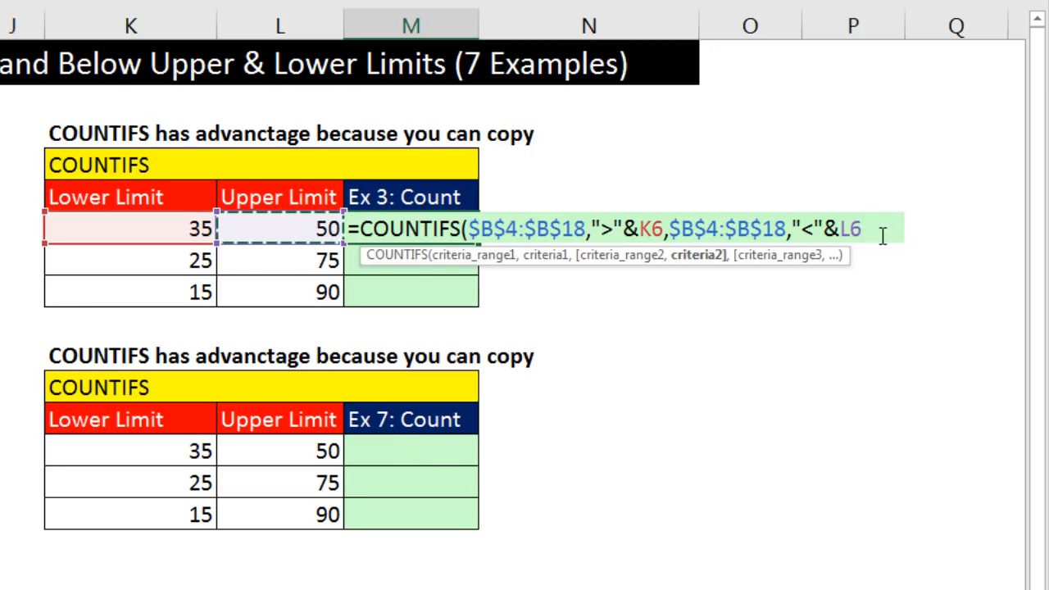
text())
key(ctrl+Return)
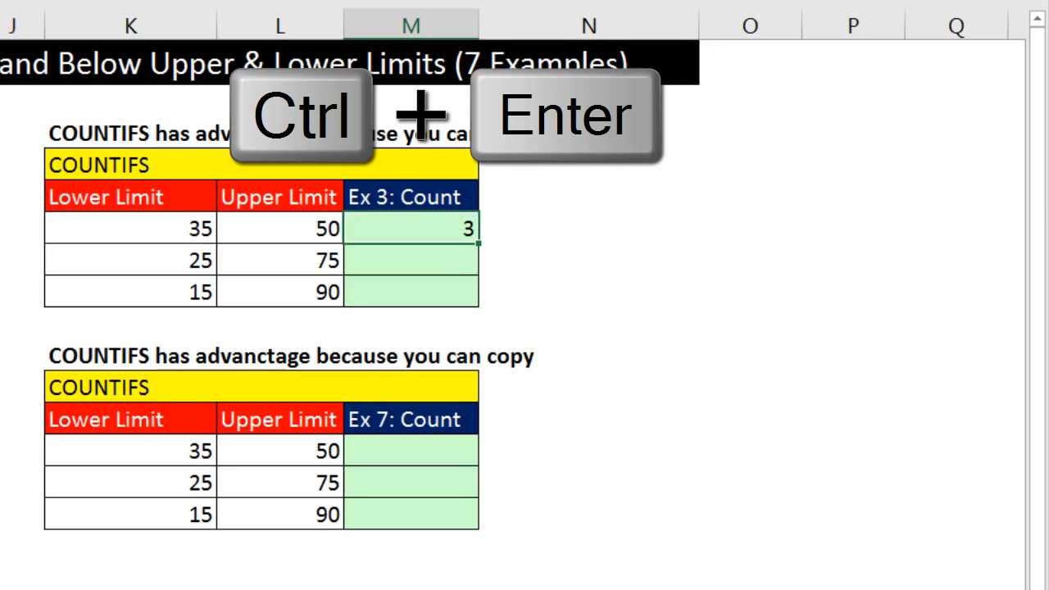
Copy the COUNTIFS formula down to M8 and open the copied formula in M8 for review
double_click(480, 244)
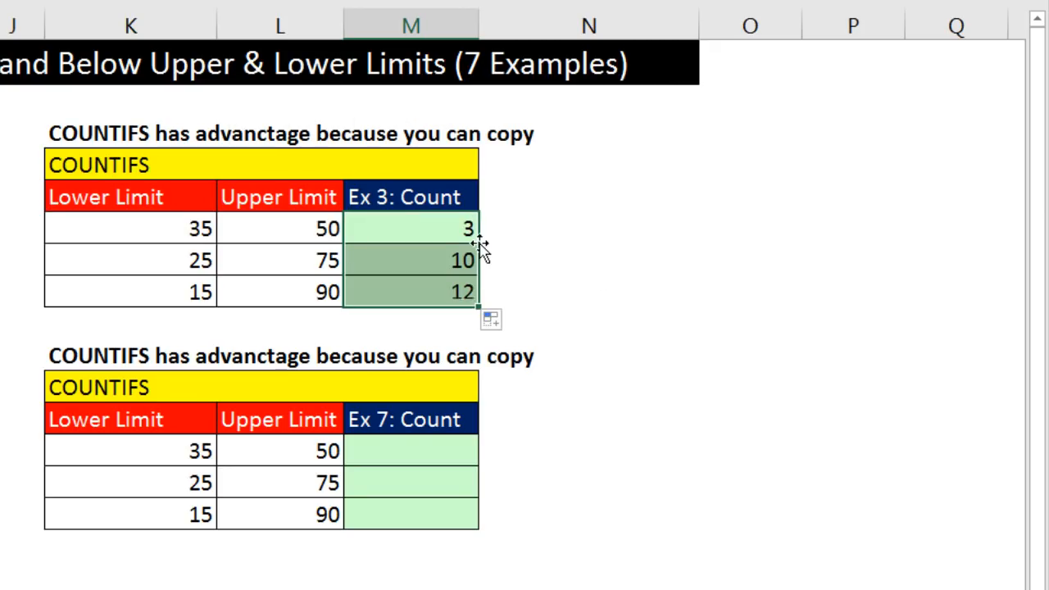
click(393, 292)
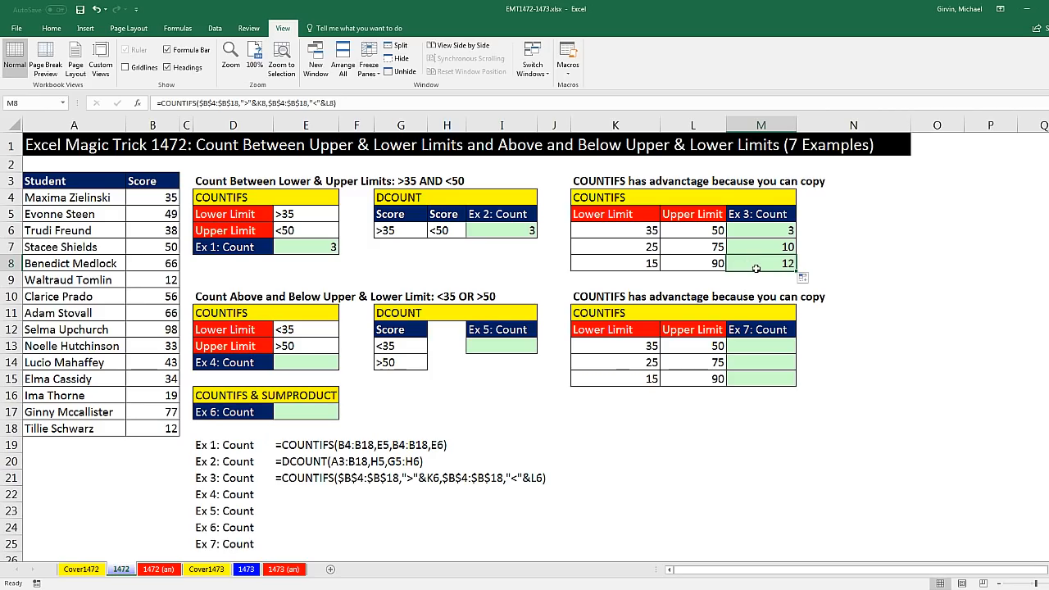
key(F2)
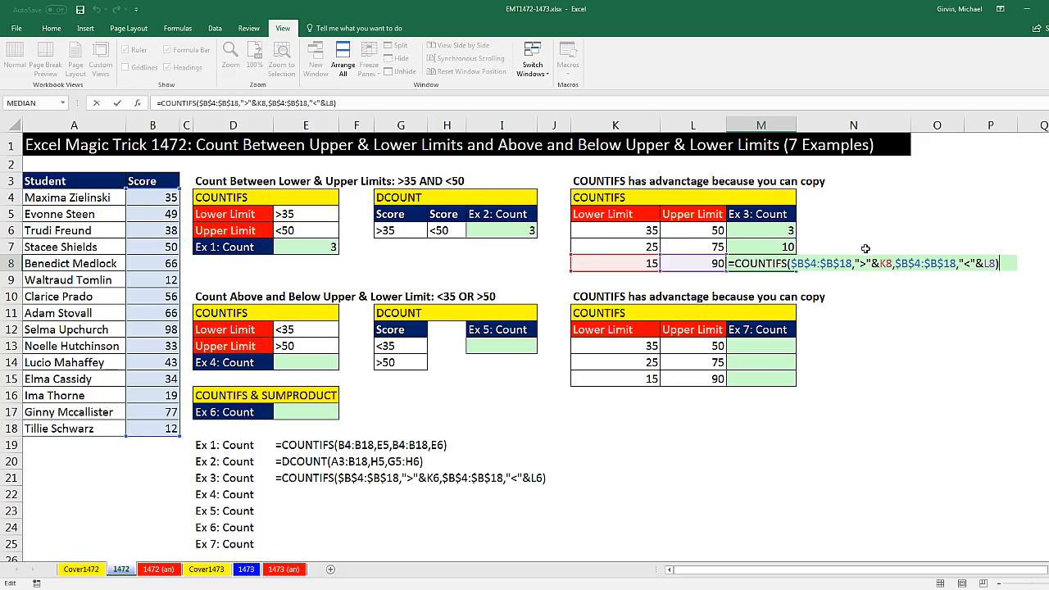
key(Return)
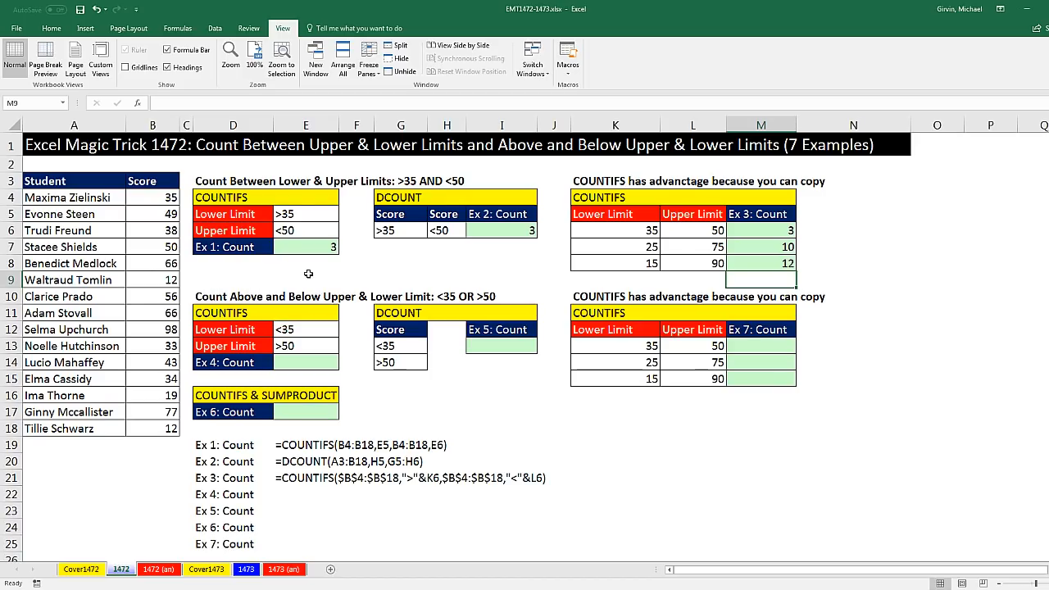
Rename the Lower Limit label in D12 to Upper Limit
click(310, 346)
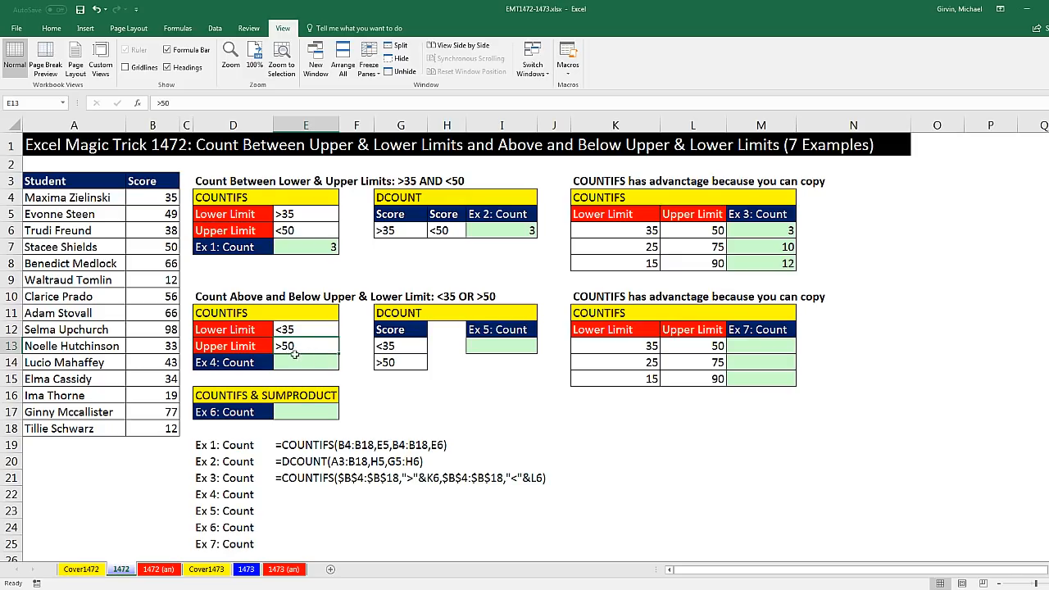
click(300, 329)
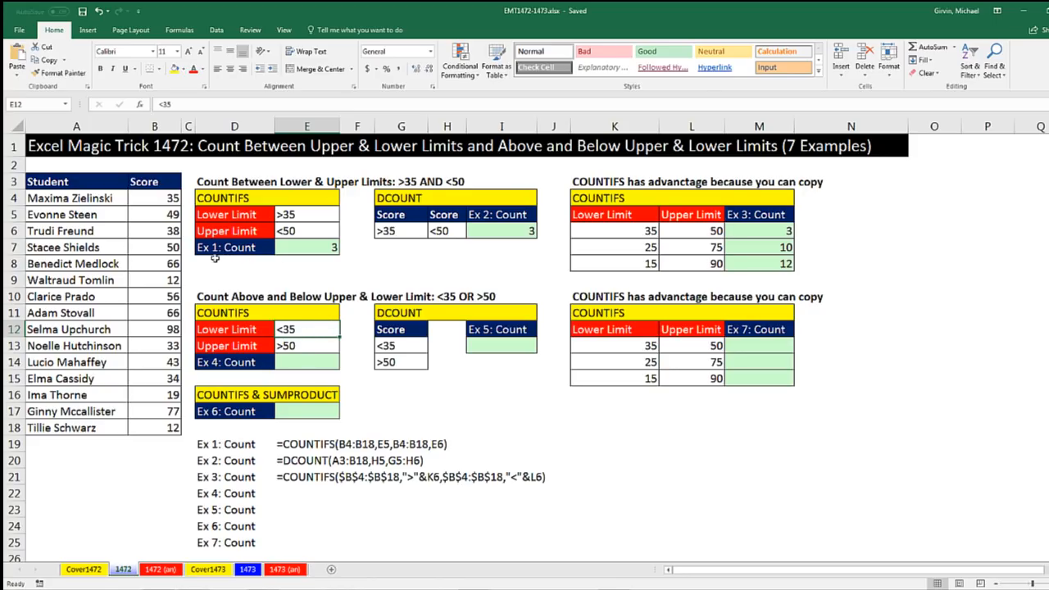
double_click(214, 331)
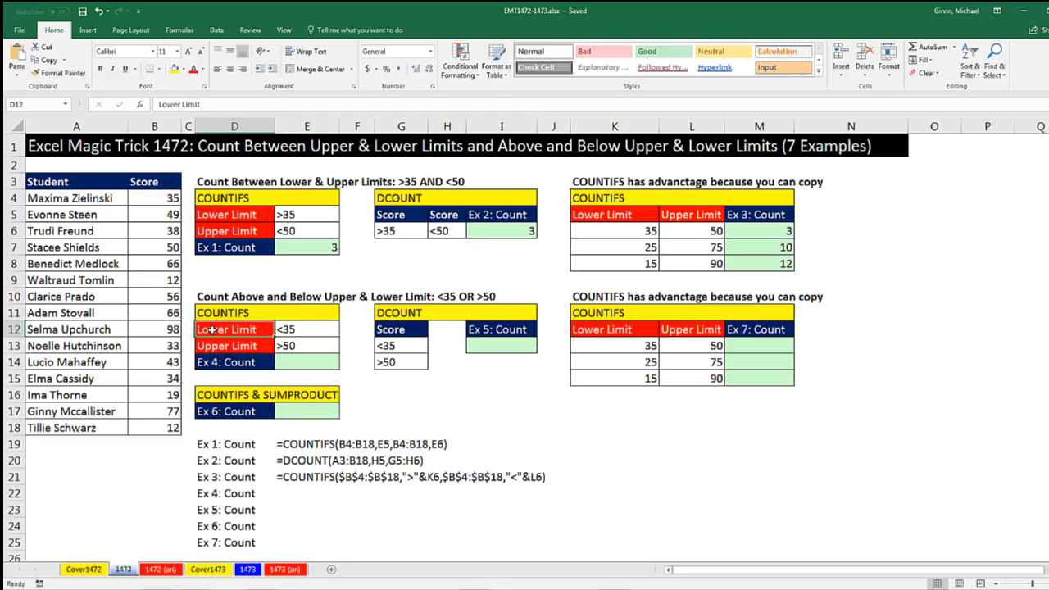
double_click(215, 330)
text(Upper)
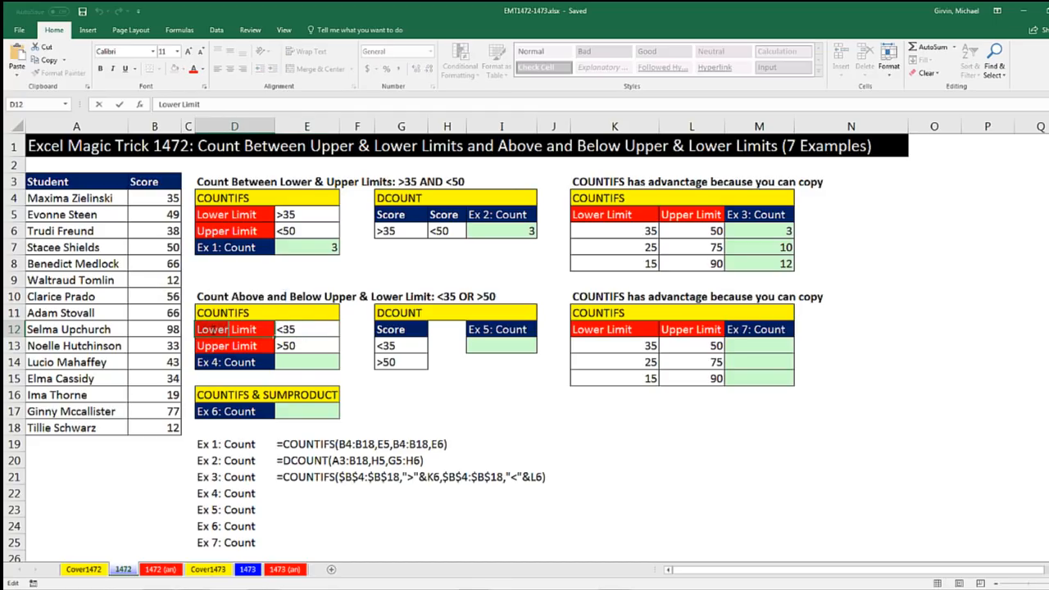
key(Return)
Rename the Upper Limit label in D13 to Lower Limit
double_click(214, 346)
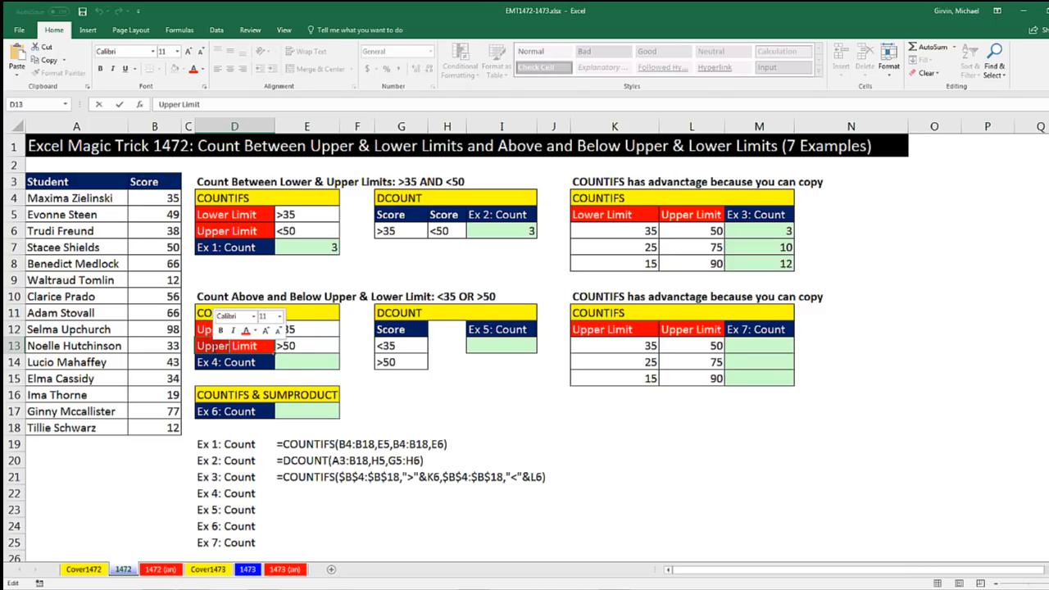
text(Lower)
key(Return)
Examine the <35 and >50 criteria cells, the scores in column B and the Ex 1 count formula
click(292, 329)
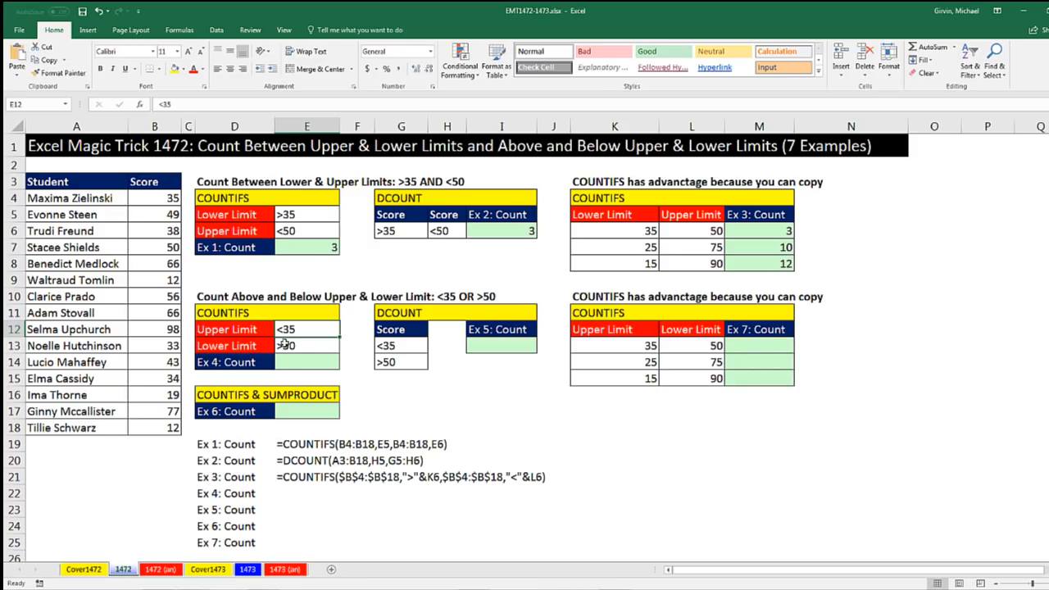
click(295, 348)
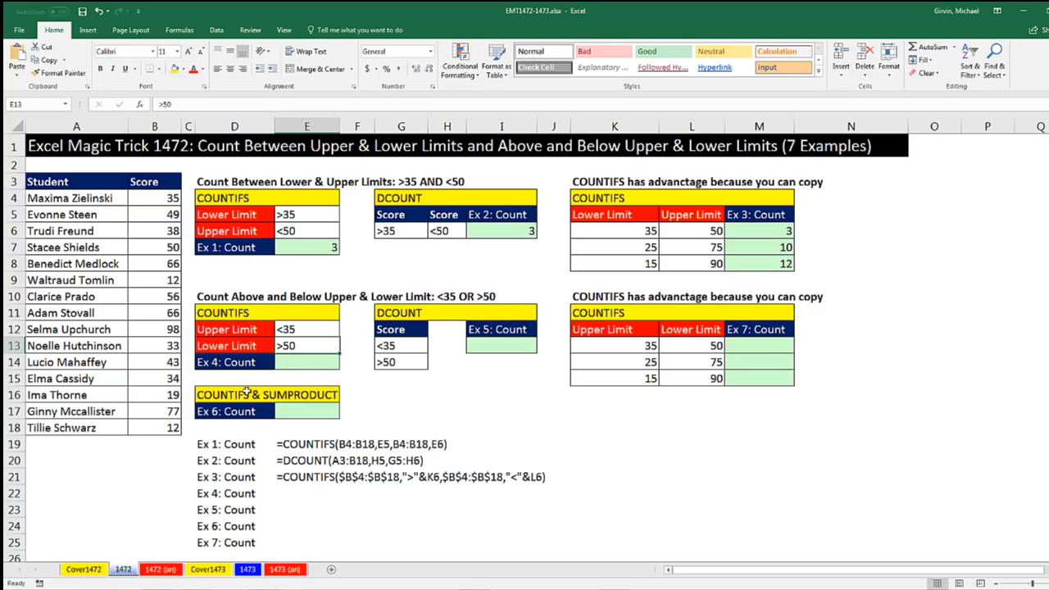
click(310, 332)
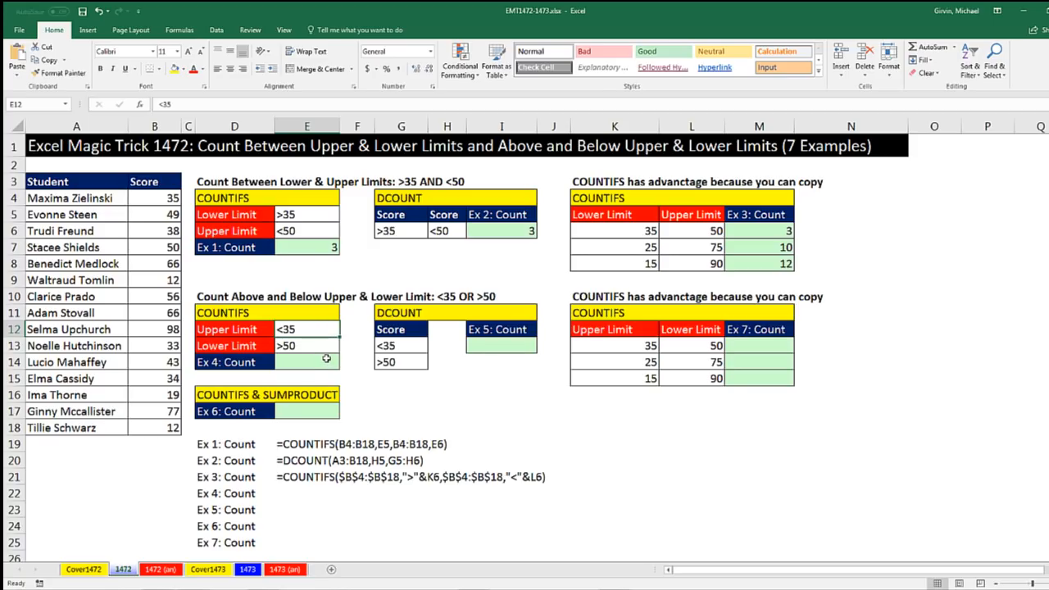
click(318, 346)
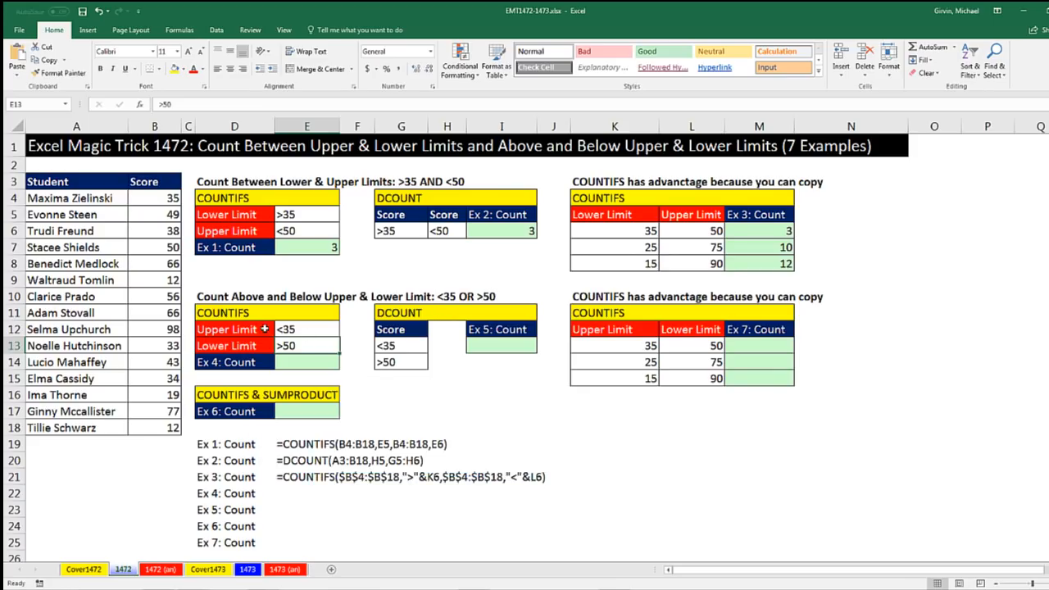
click(293, 330)
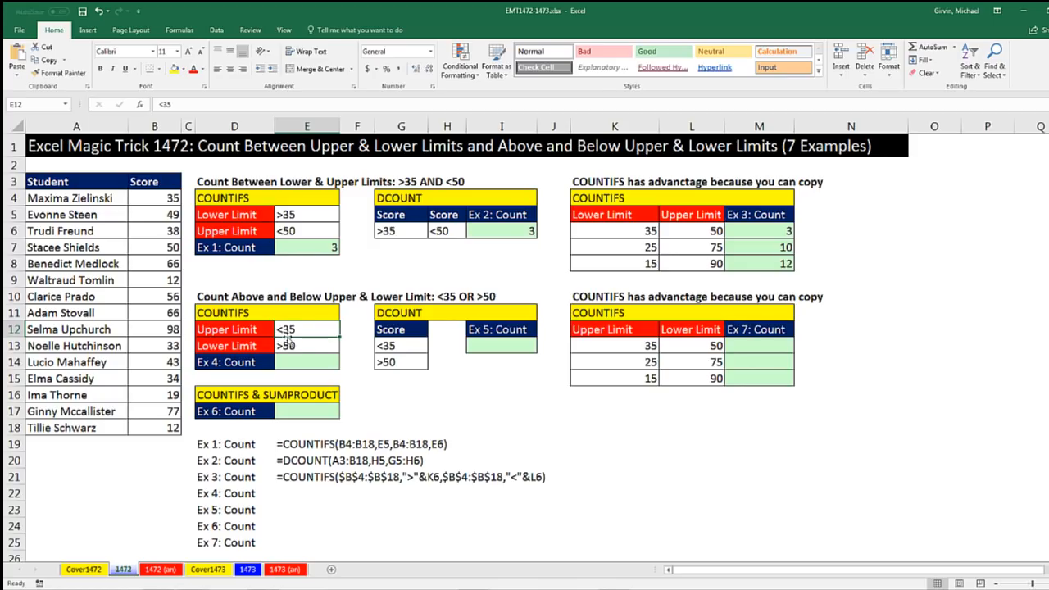
click(167, 200)
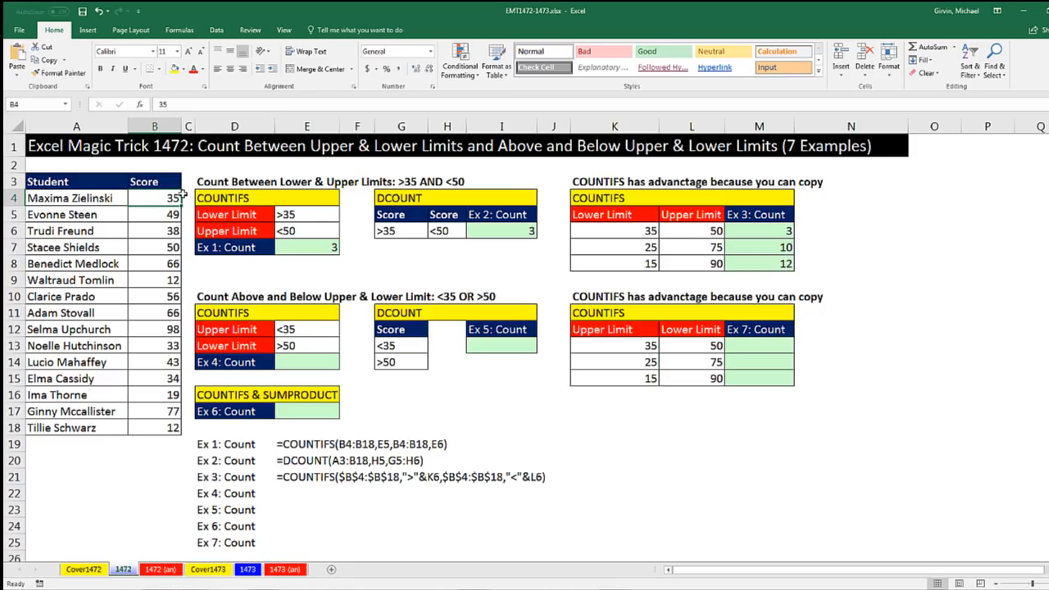
click(160, 214)
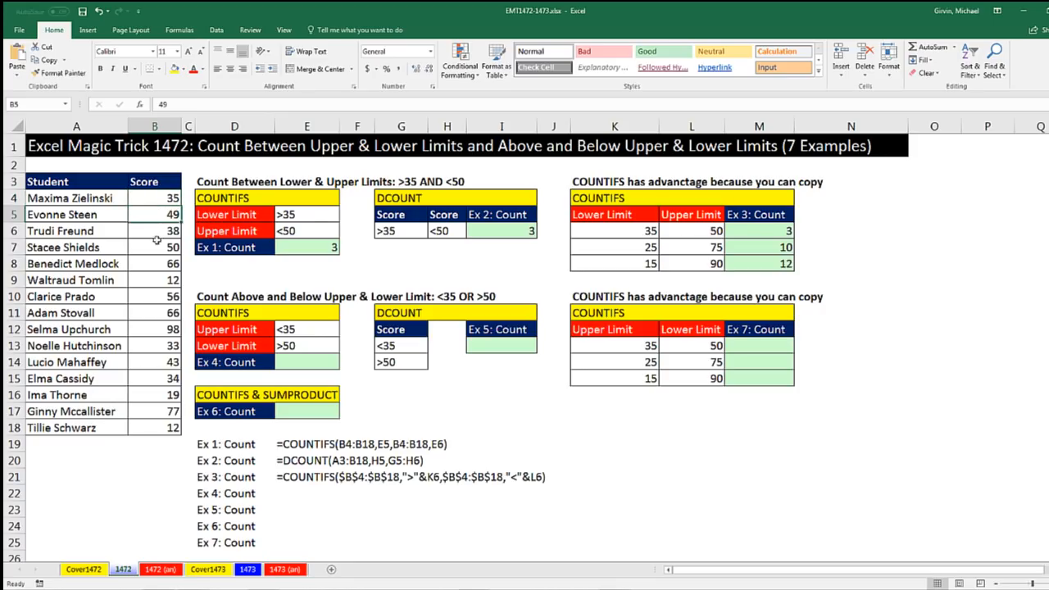
click(160, 235)
click(162, 250)
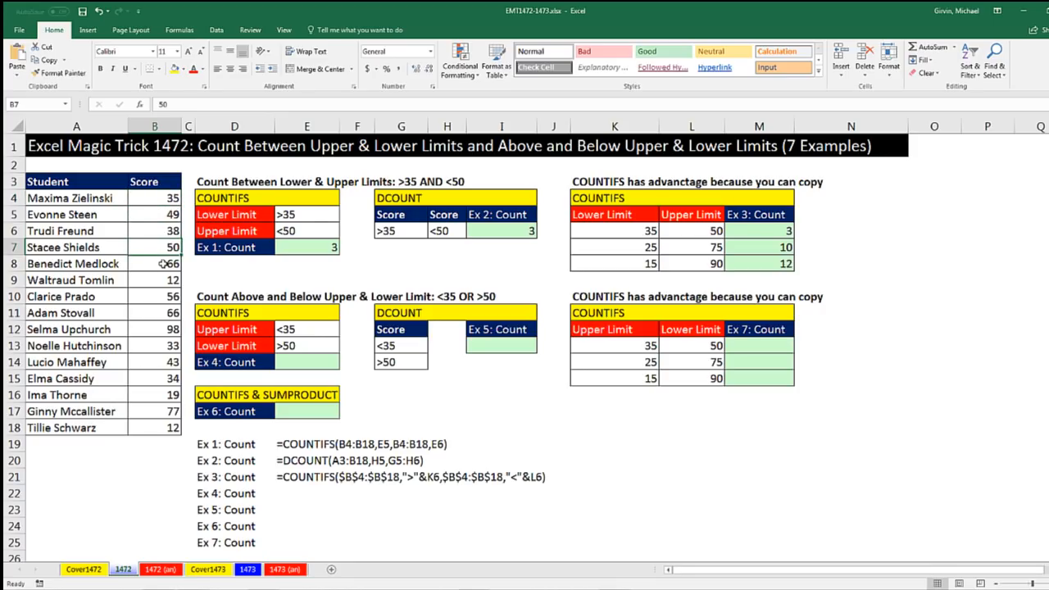
click(162, 266)
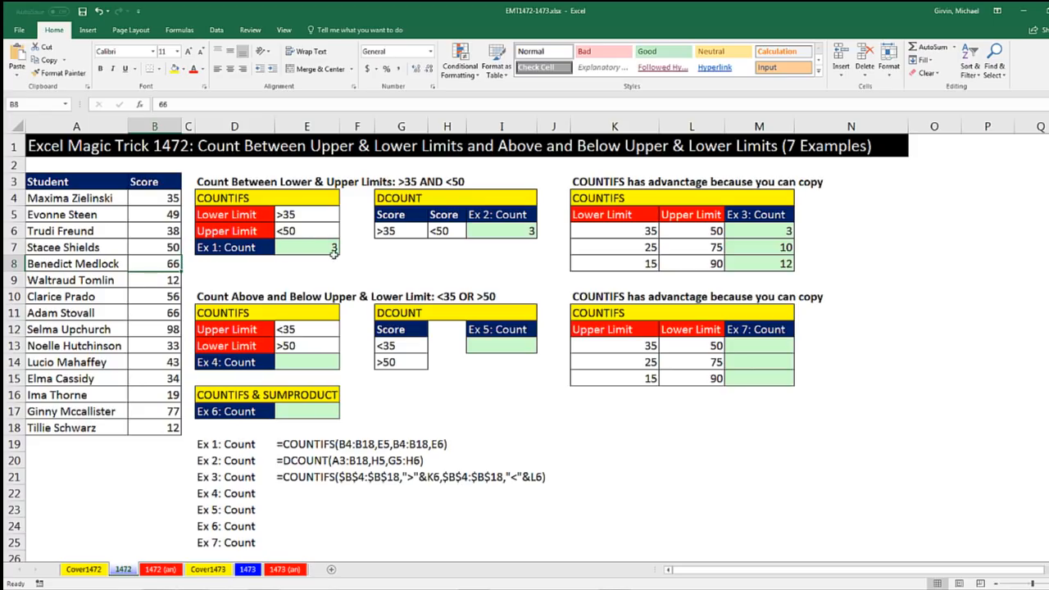
click(300, 246)
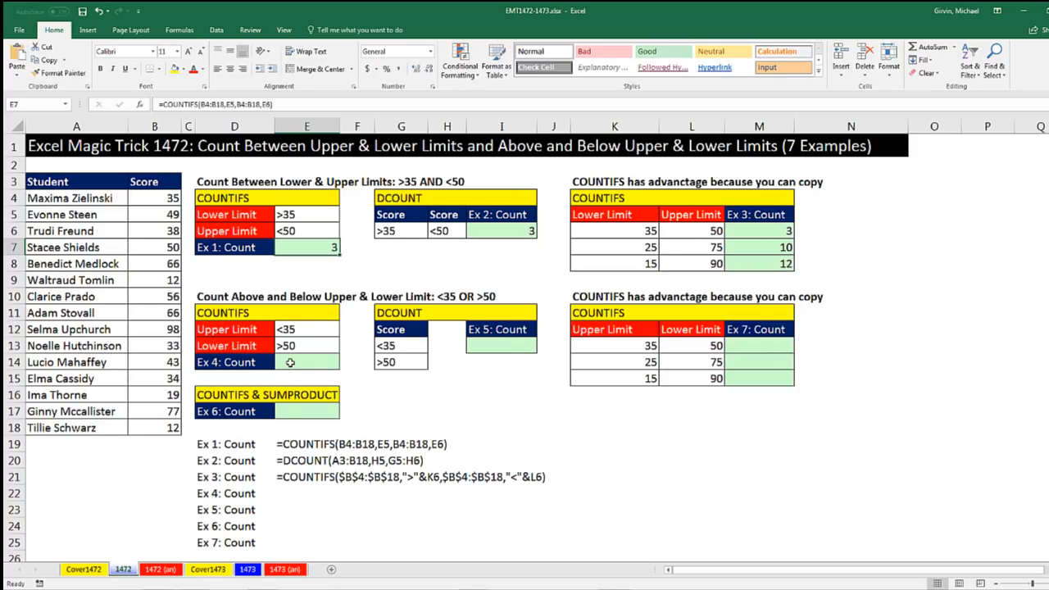
click(320, 361)
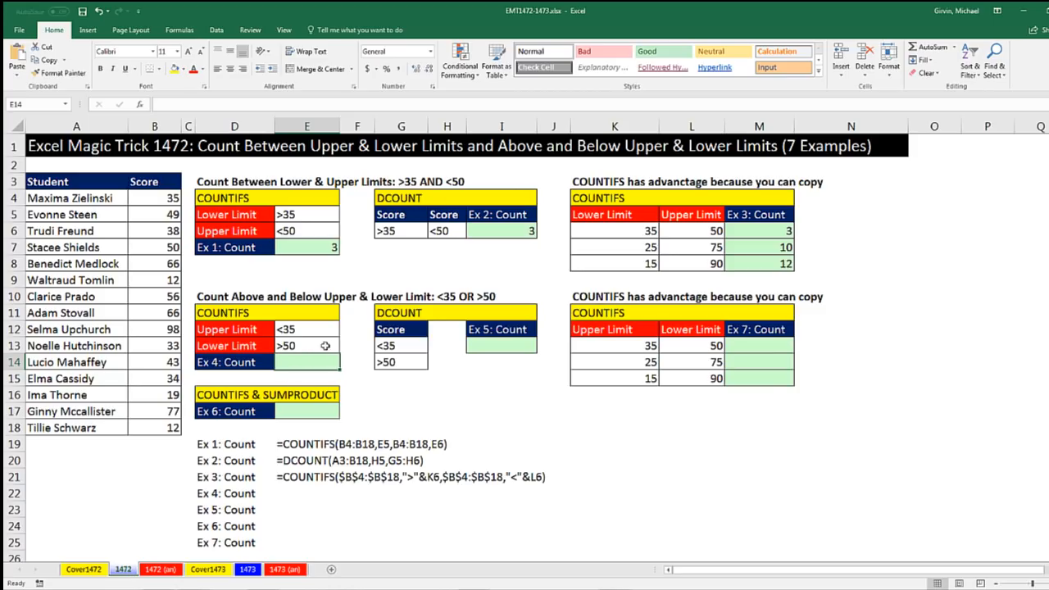
click(160, 214)
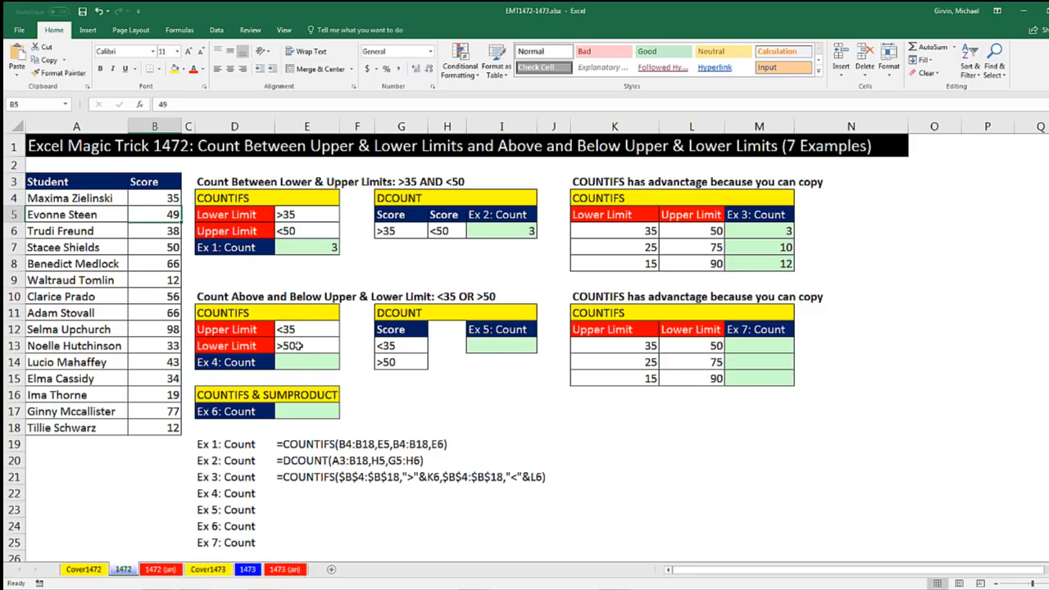
Enter =COUNTIFS(B4:B18,E12) in E14 to count scores below the upper limit
click(300, 360)
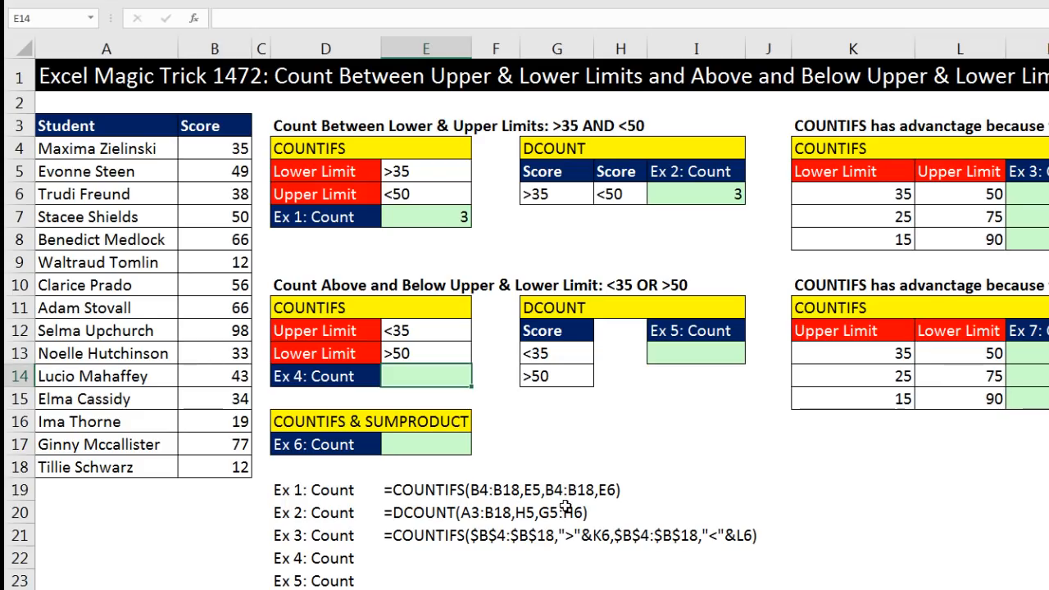
text(=coun)
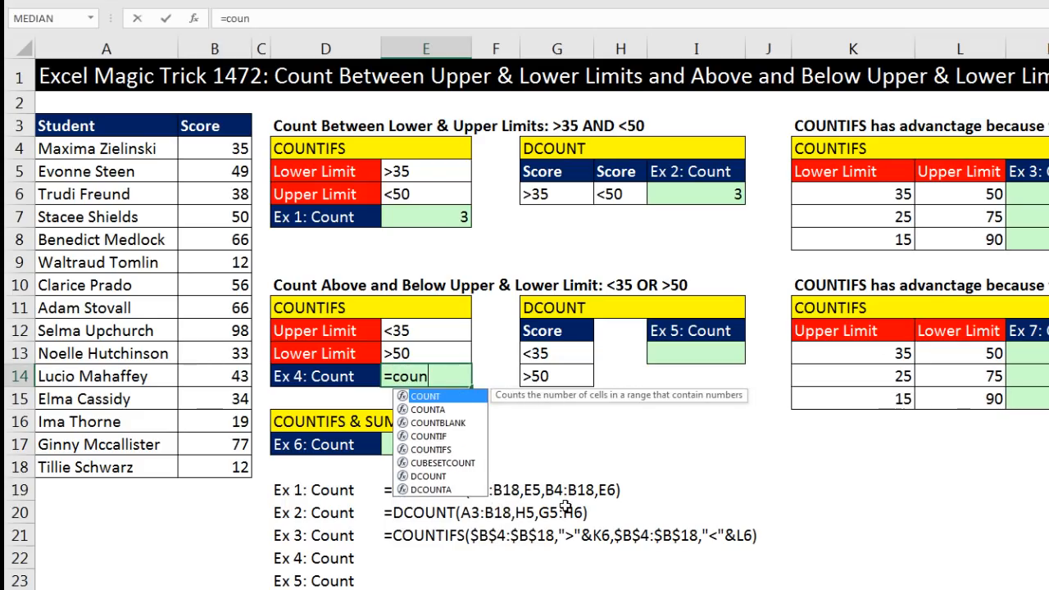
double_click(431, 449)
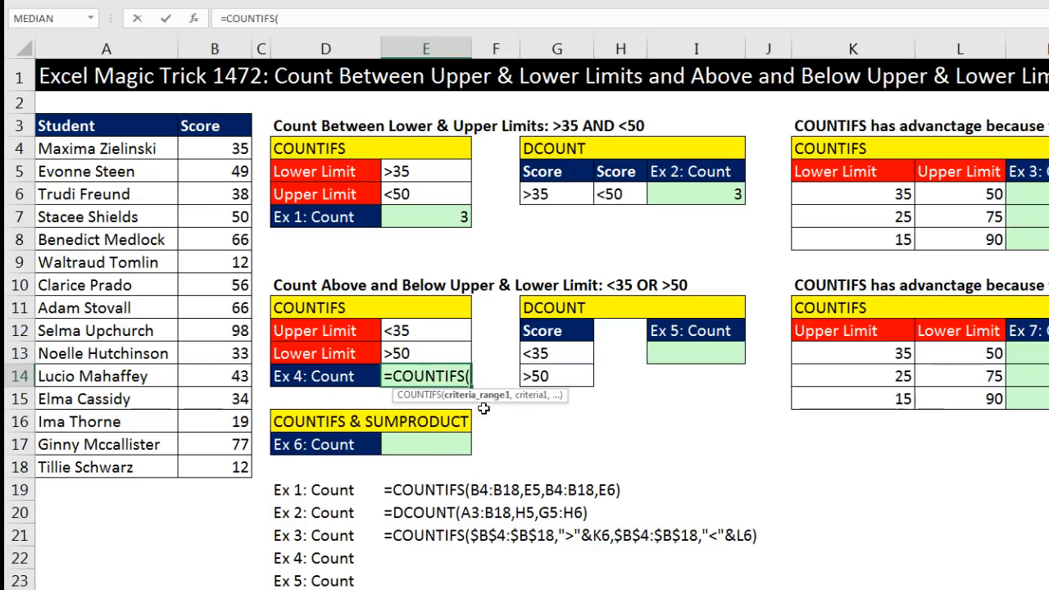
drag(206, 156, 202, 468)
text(,)
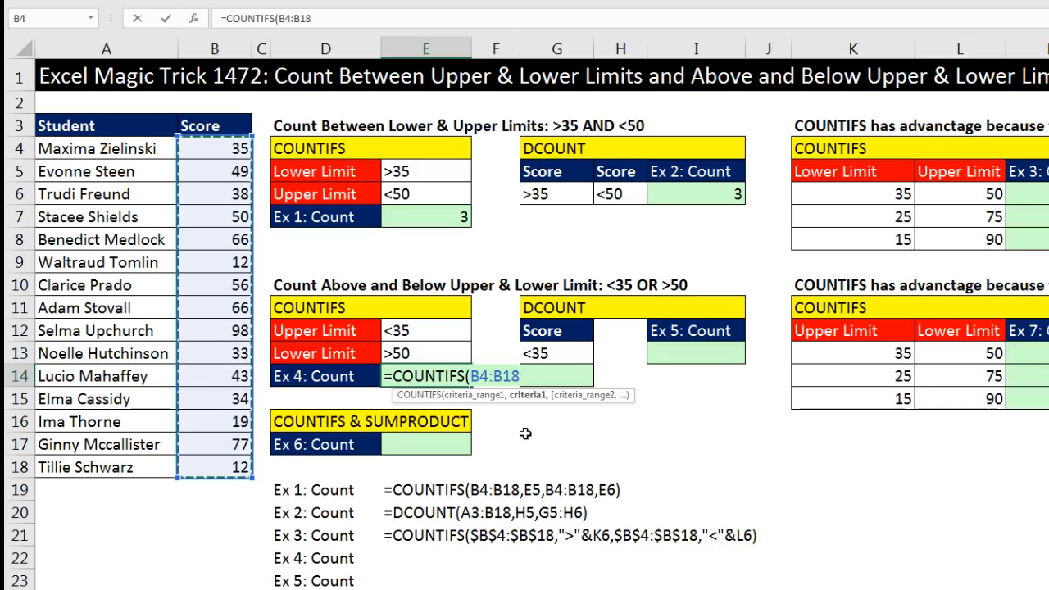
click(427, 332)
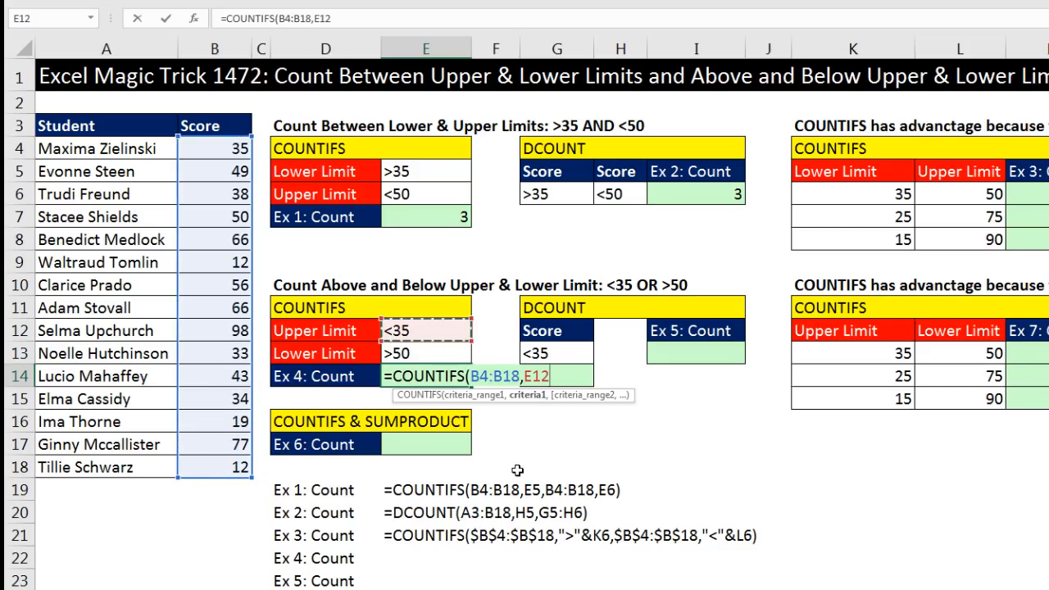
text())
key(ctrl+Return)
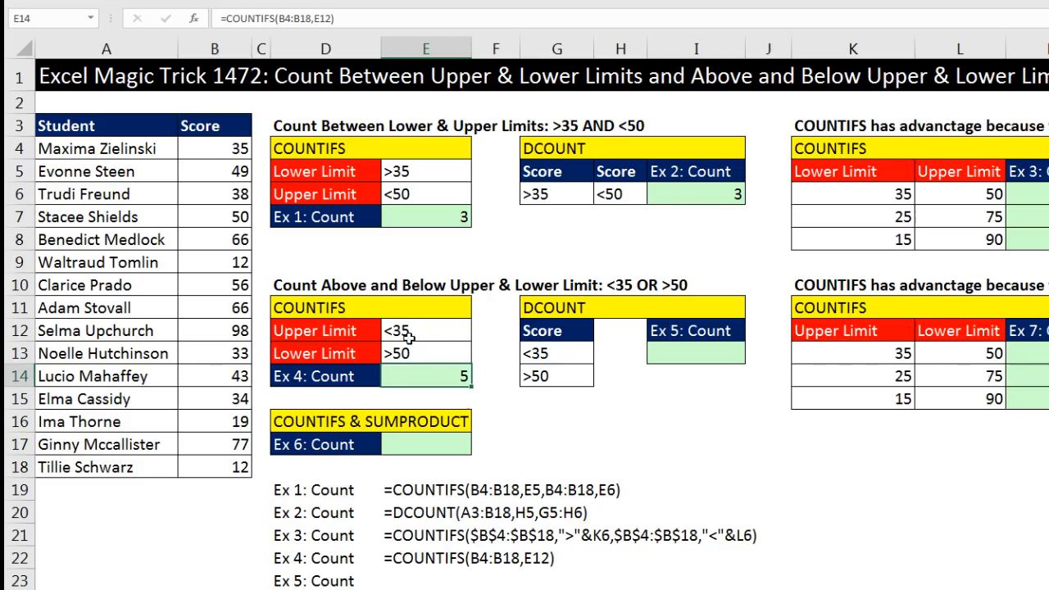
Extend the E14 formula by adding a second COUNTIFS over B4:B18 with criterion E13
key(F2)
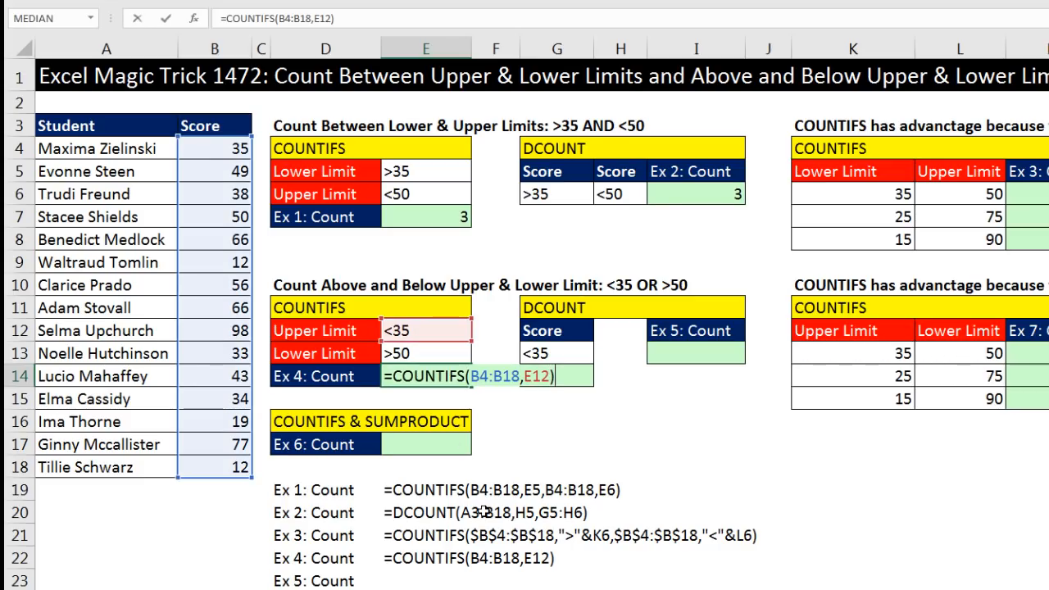
key(BackSpace)
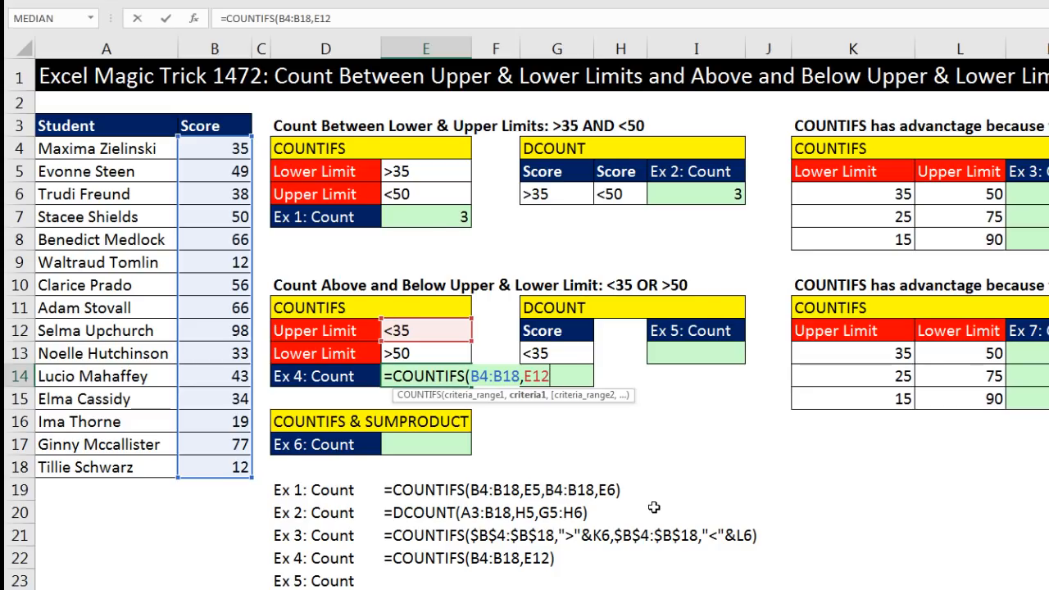
text())
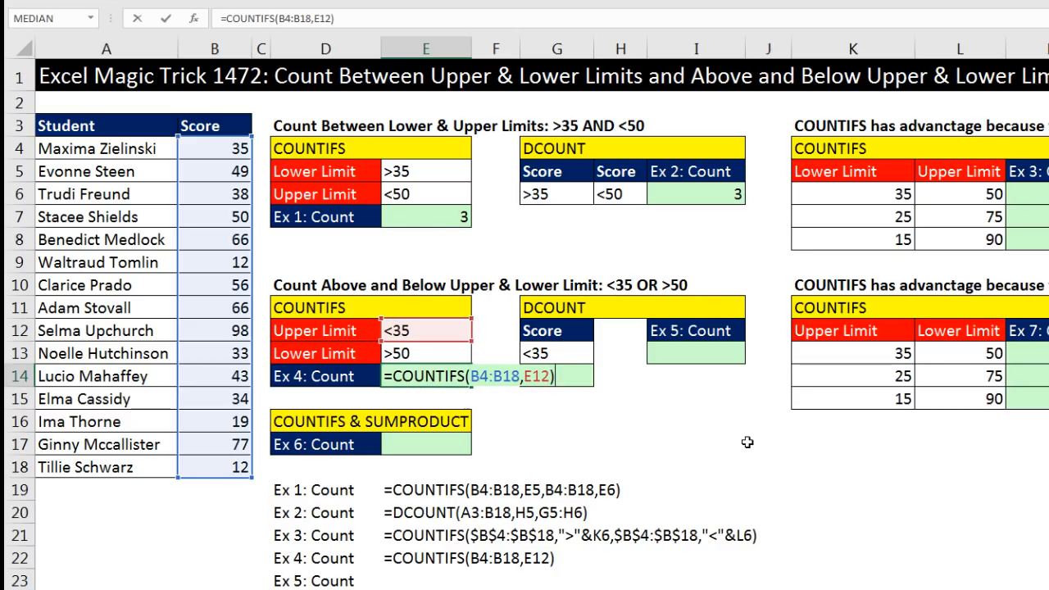
text(+)
text(coun)
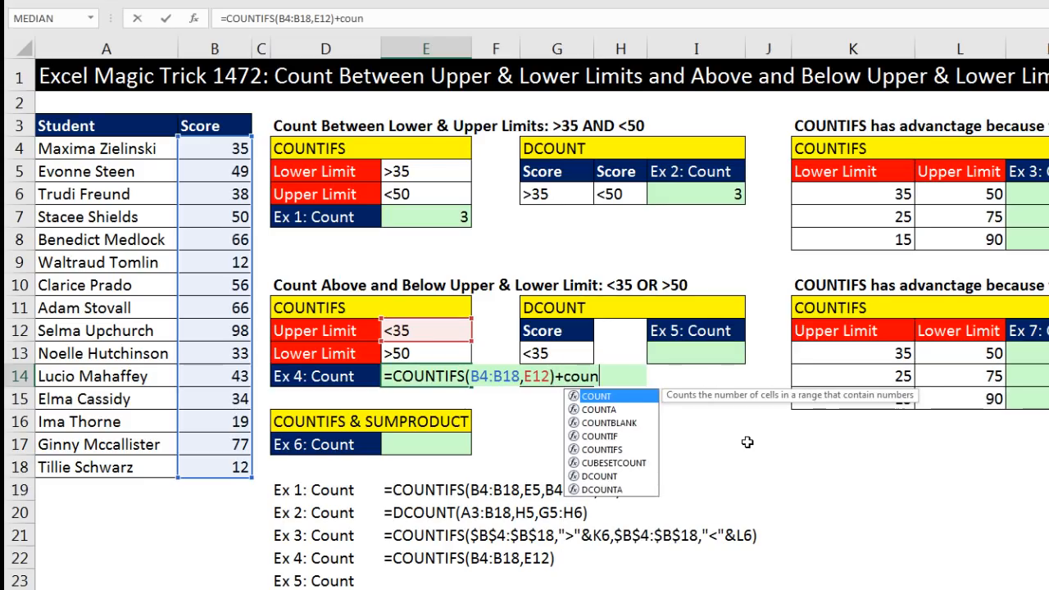
text(tifs)
key(Tab)
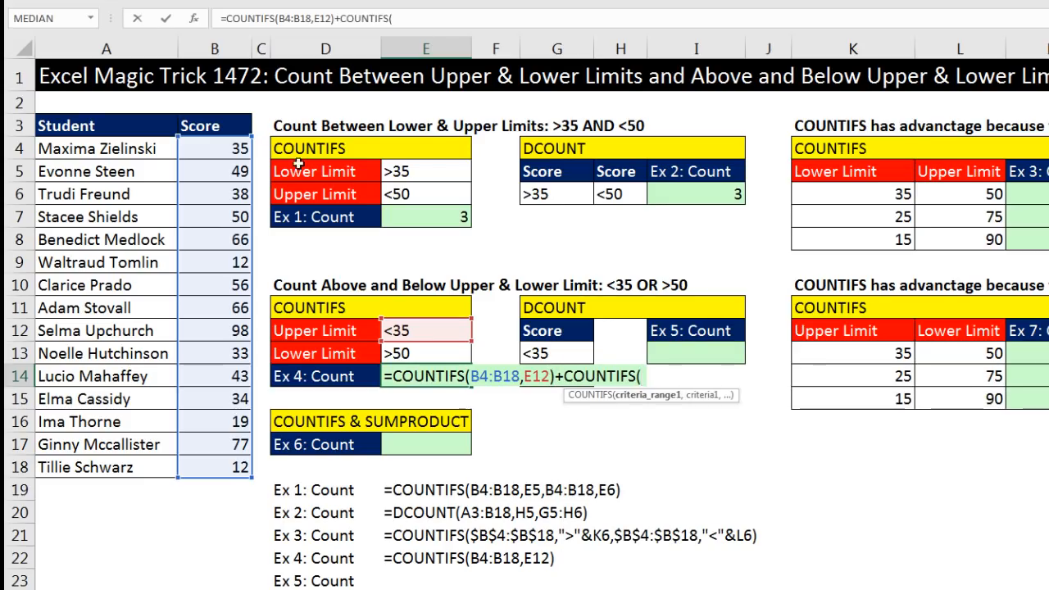
drag(198, 150, 243, 456)
text(,)
click(430, 352)
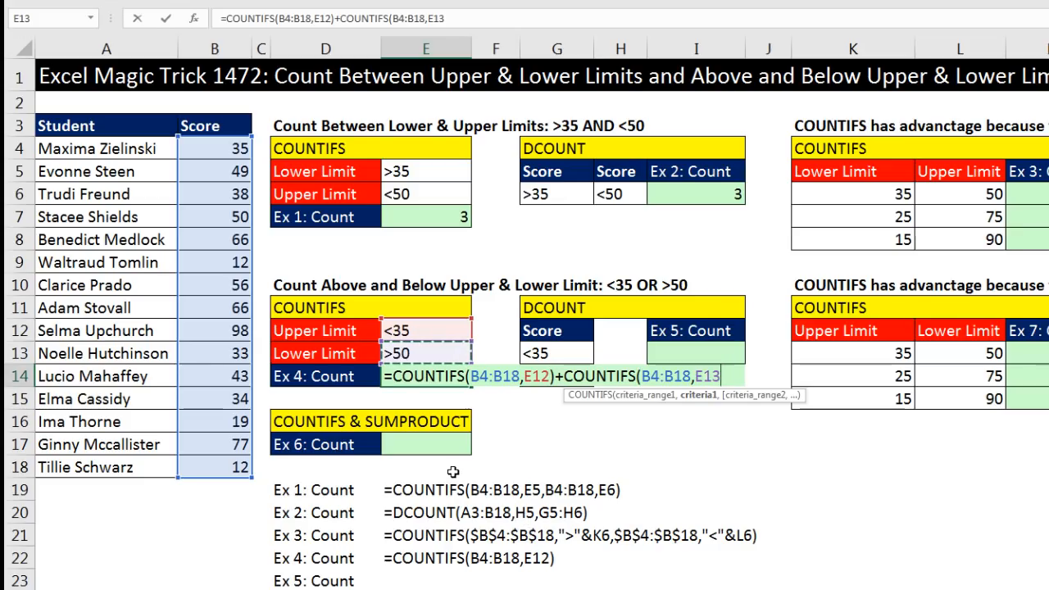
text())
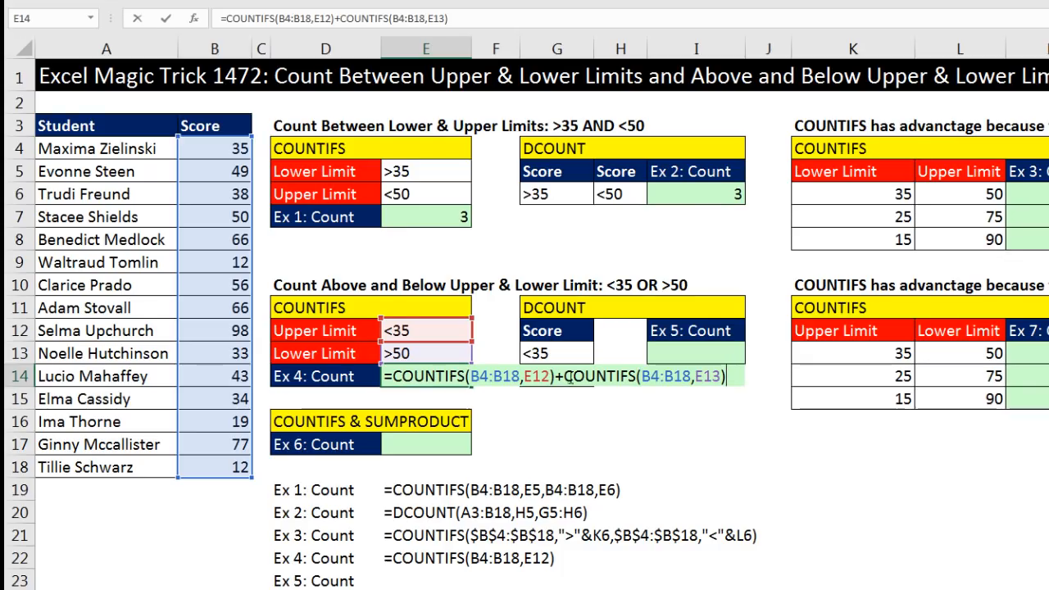
Evaluate each COUNTIFS part of the E14 formula in place, undo each evaluation, and enter the formula
drag(562, 377, 735, 385)
key(F9)
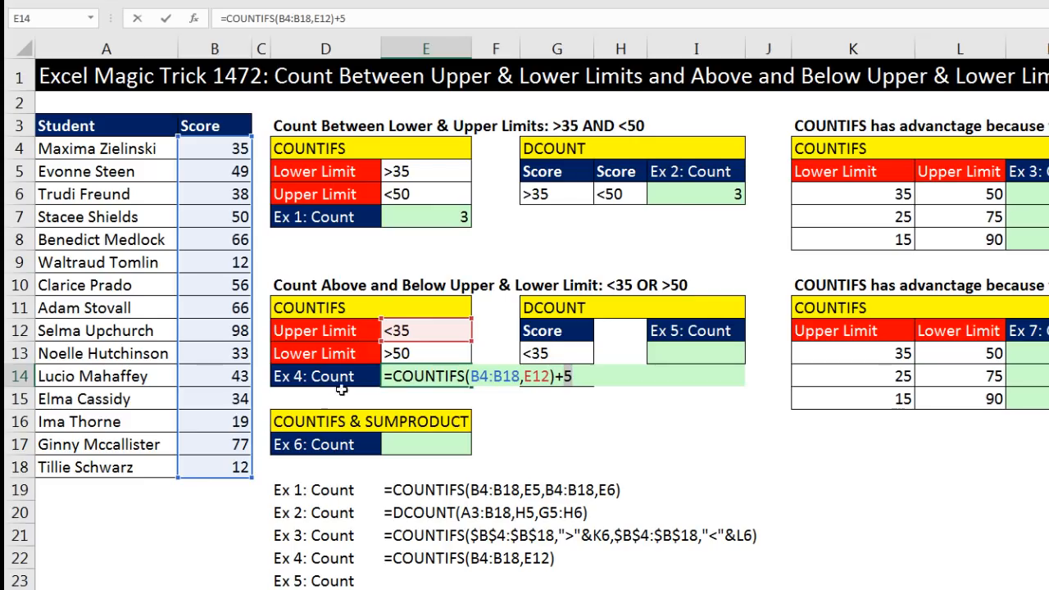
key(ctrl+z)
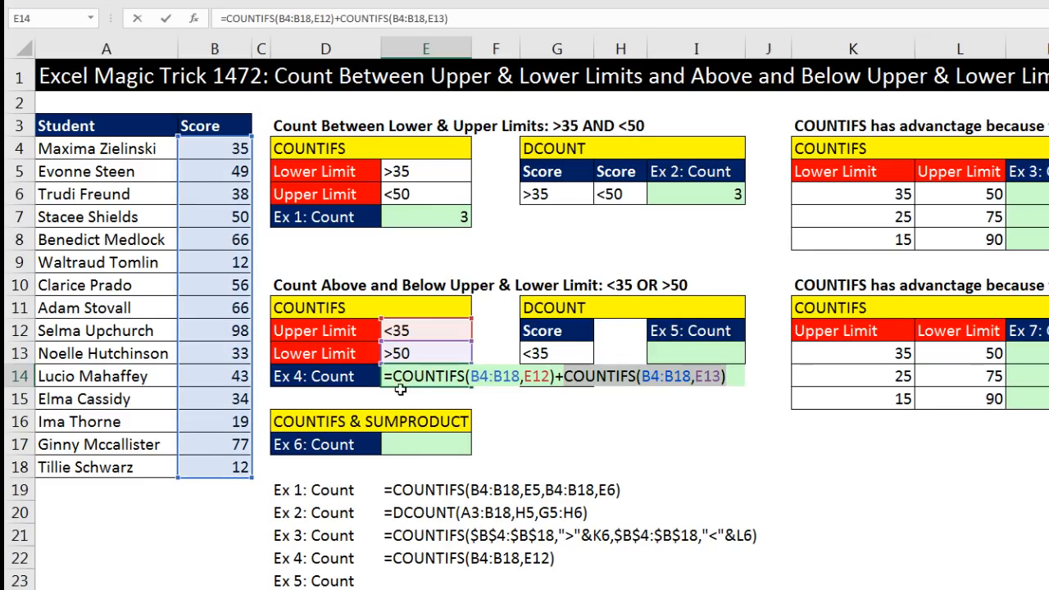
drag(394, 377, 558, 376)
key(F9)
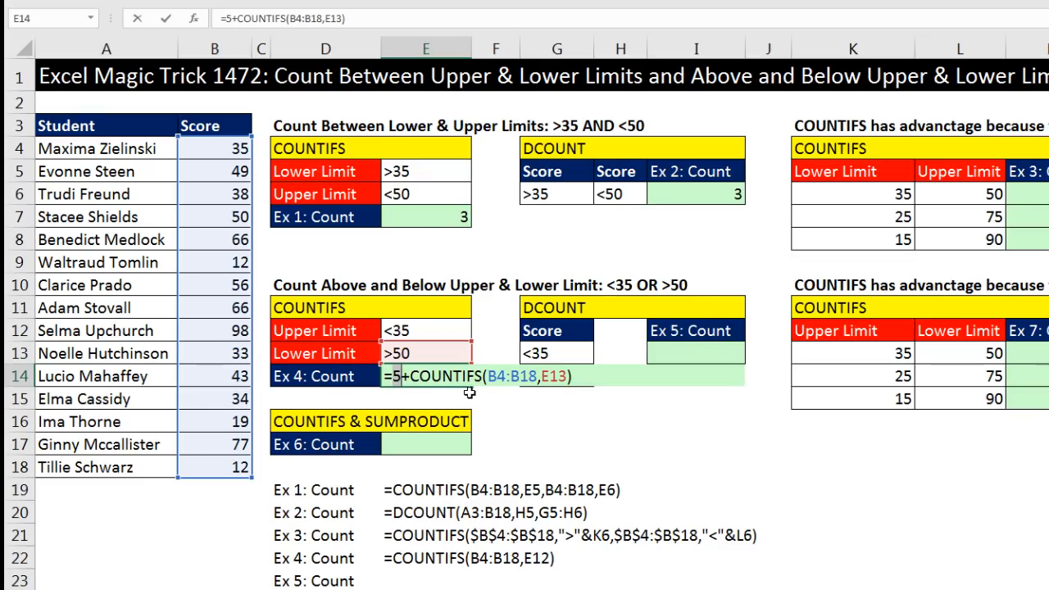
key(ctrl+z)
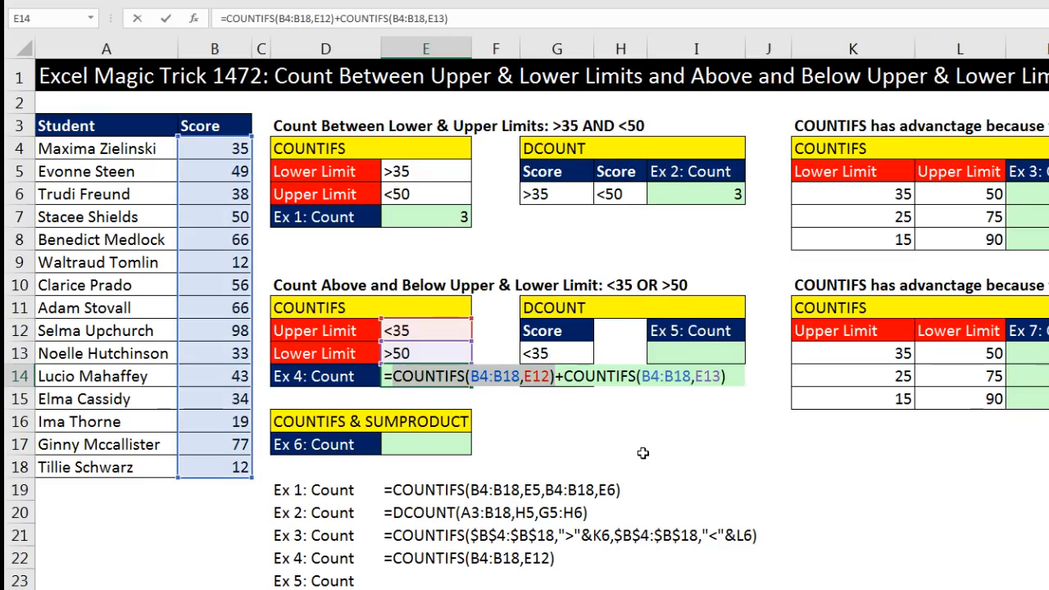
key(Return)
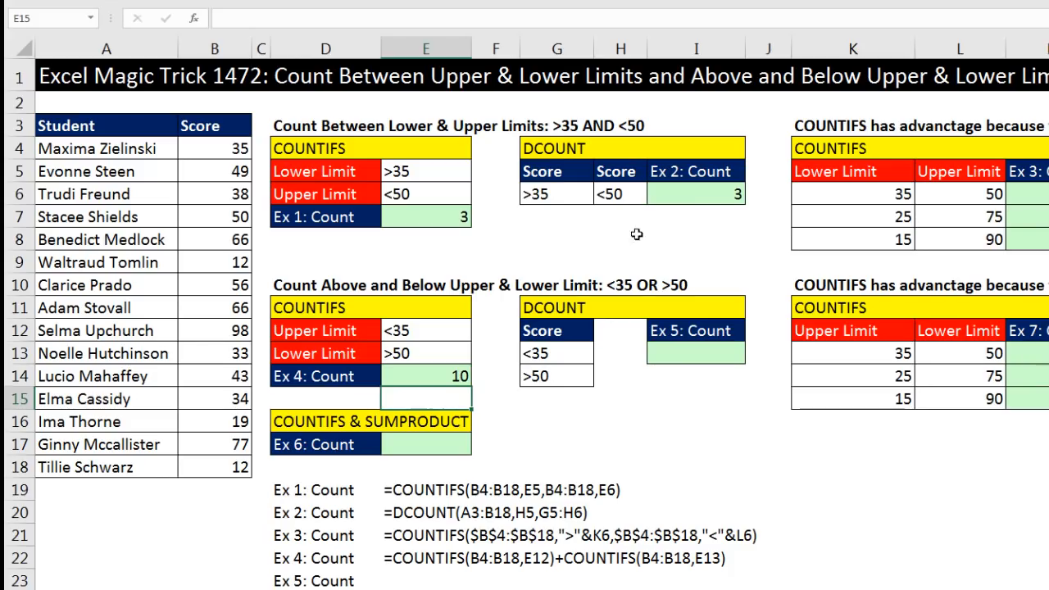
Enter =DCOUNT(A3:B18,G12,G12:G14) in I13 to count scores matching either the <35 or >50 criteria
click(577, 354)
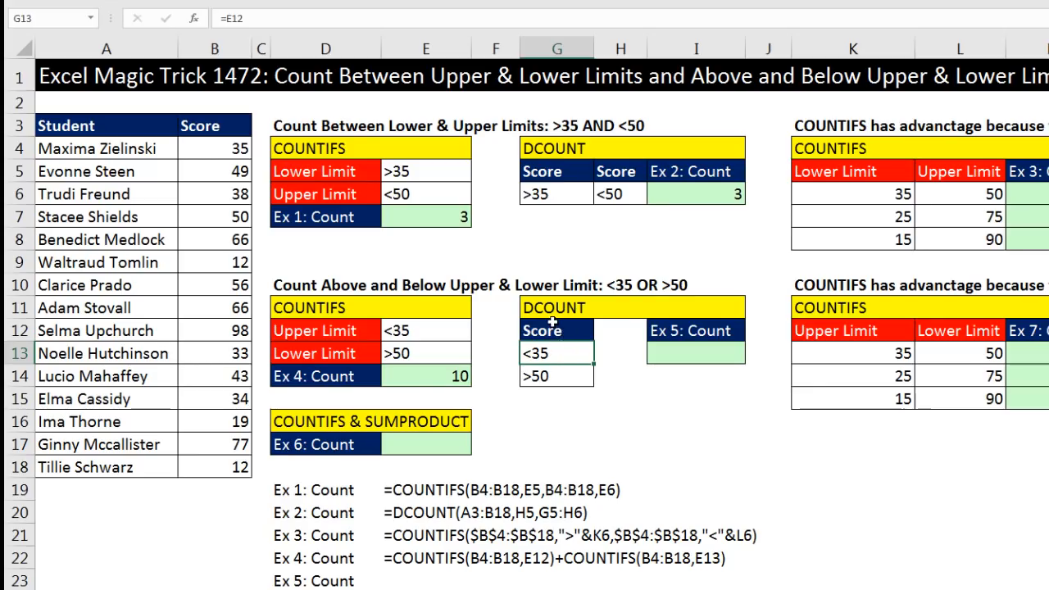
click(569, 376)
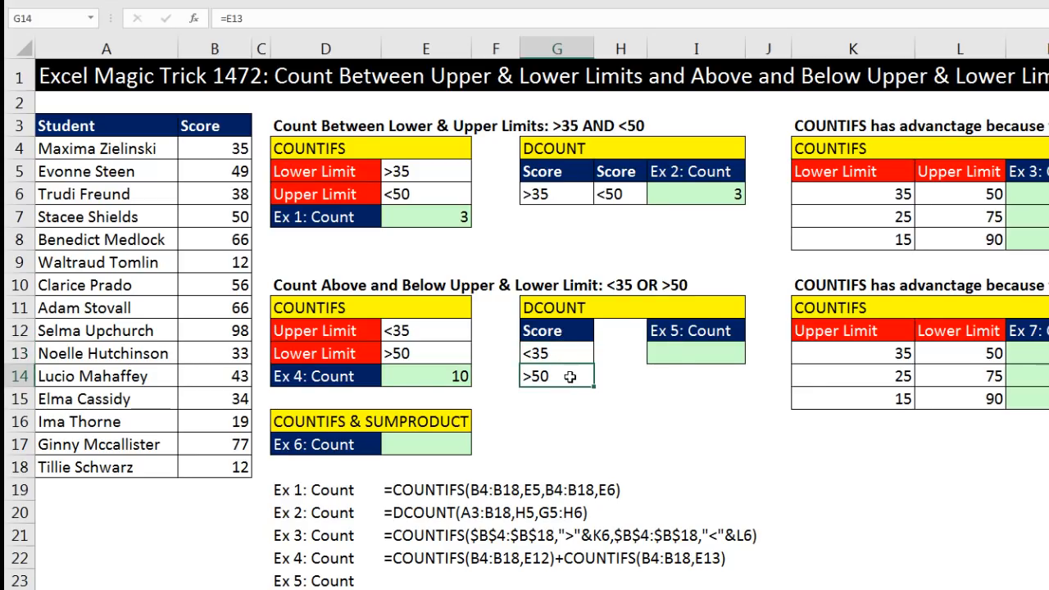
click(669, 357)
text(=dc)
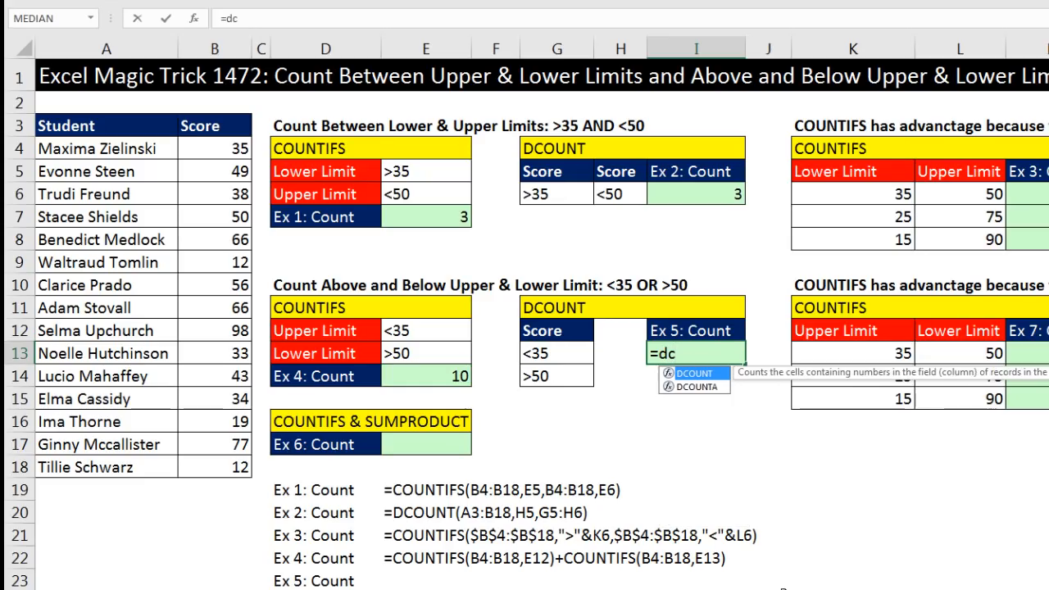
key(Tab)
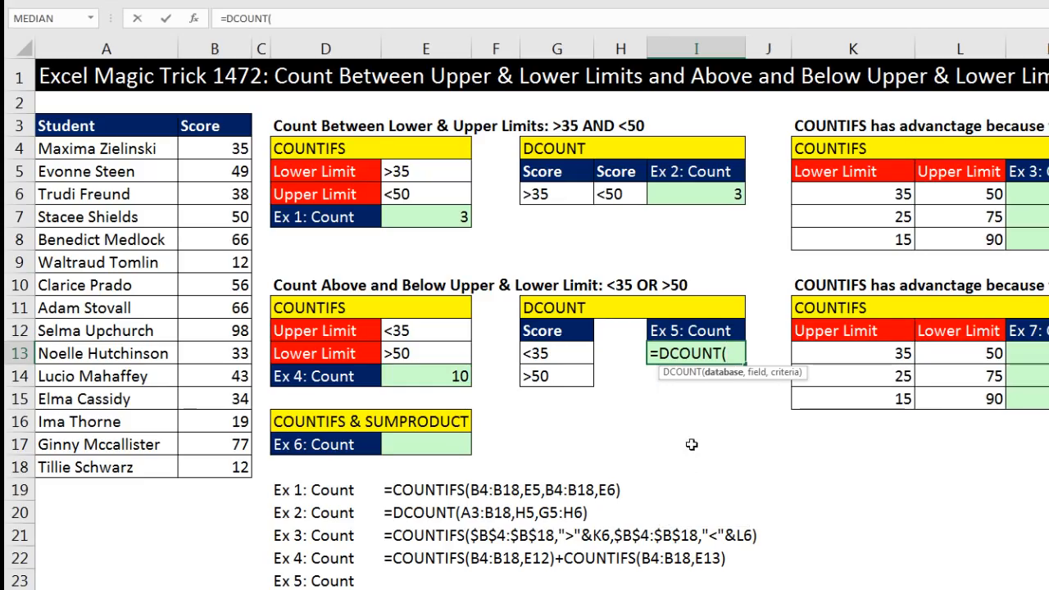
drag(141, 126, 220, 438)
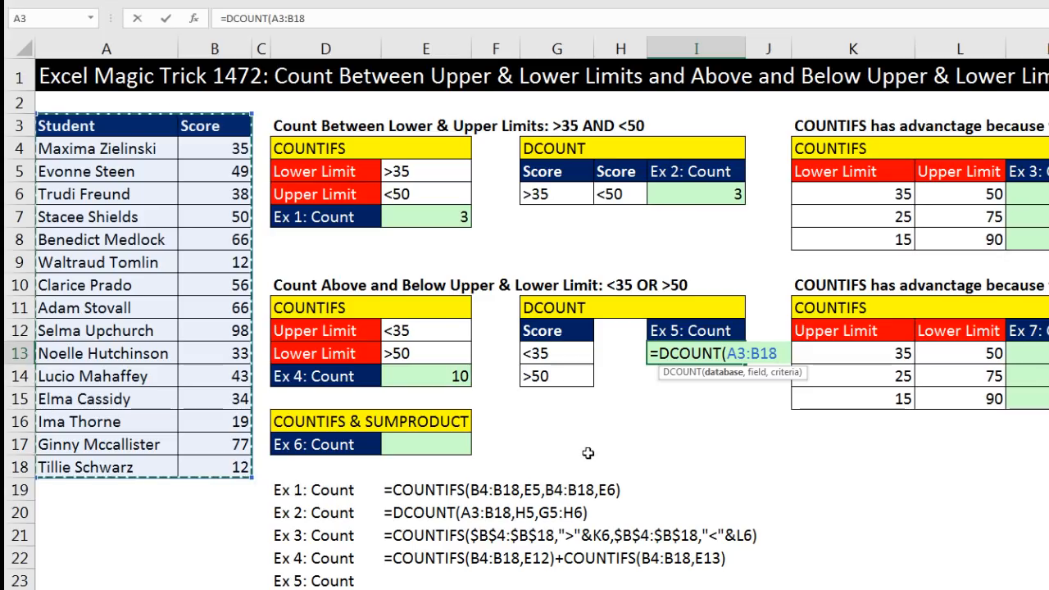
text(,)
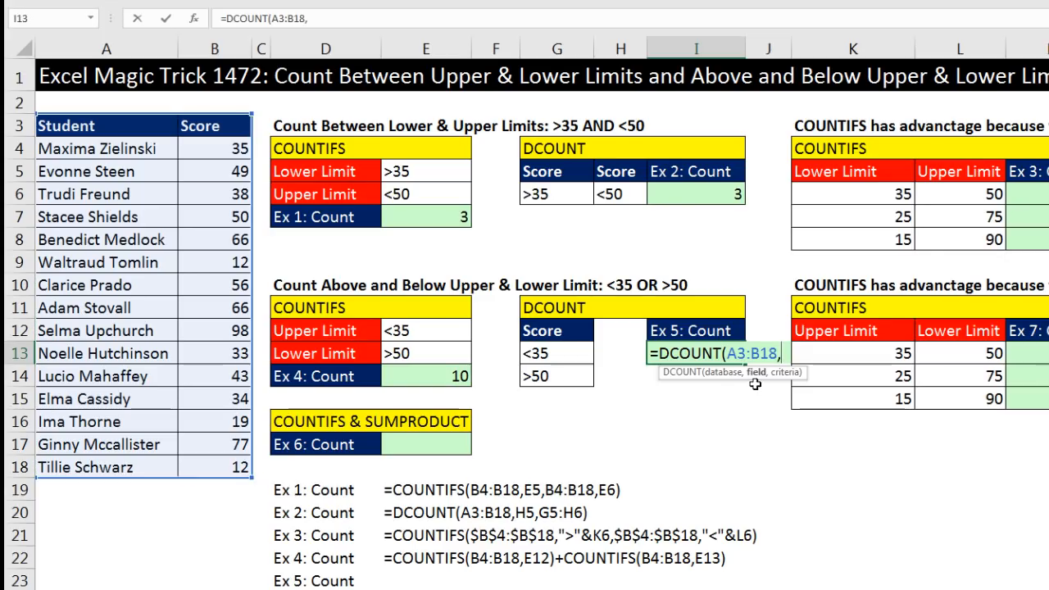
click(567, 337)
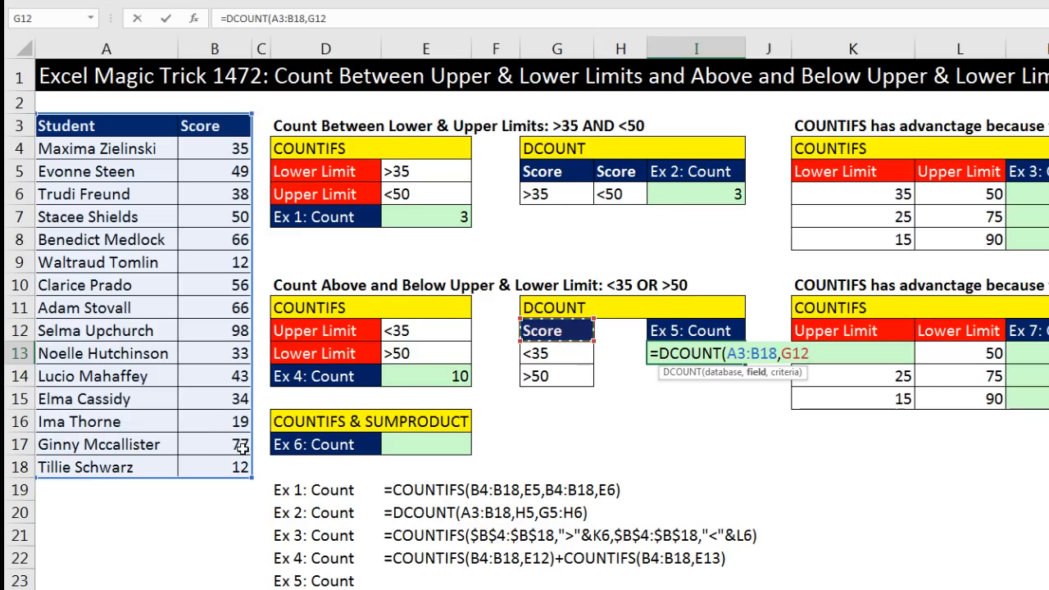
text(,)
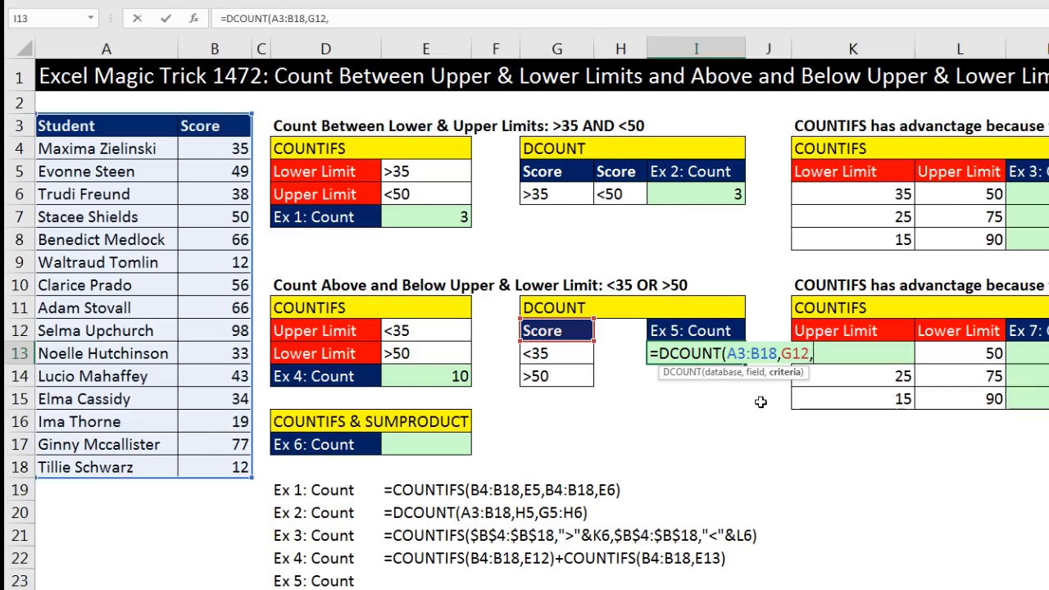
drag(557, 332, 556, 377)
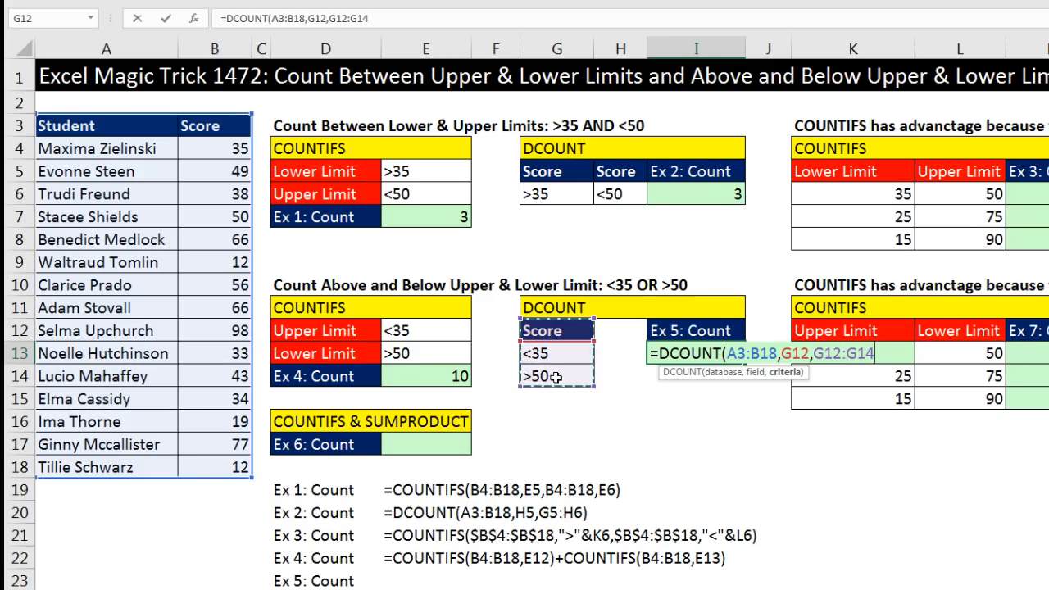
text())
key(Return)
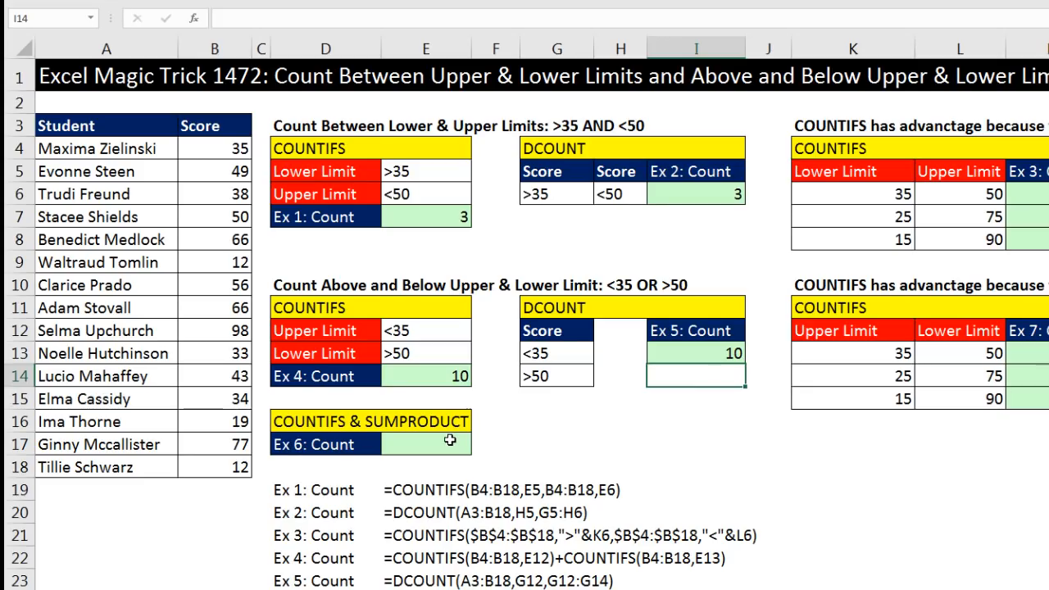
Compare the Ex 4 COUNTIFS formula in E14 with the Ex 5 DCOUNT formula in I13
click(406, 441)
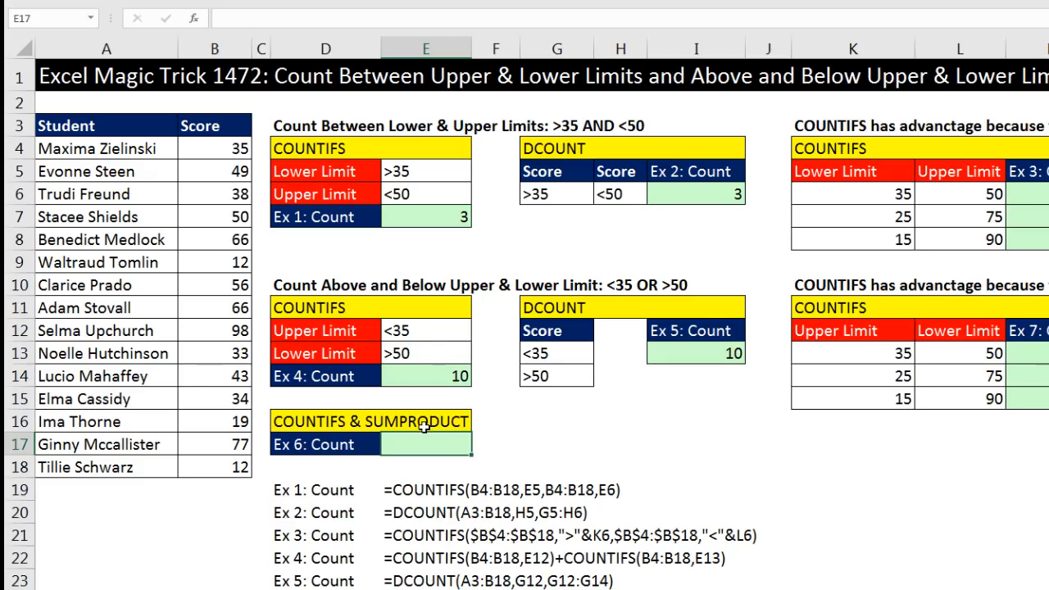
click(422, 376)
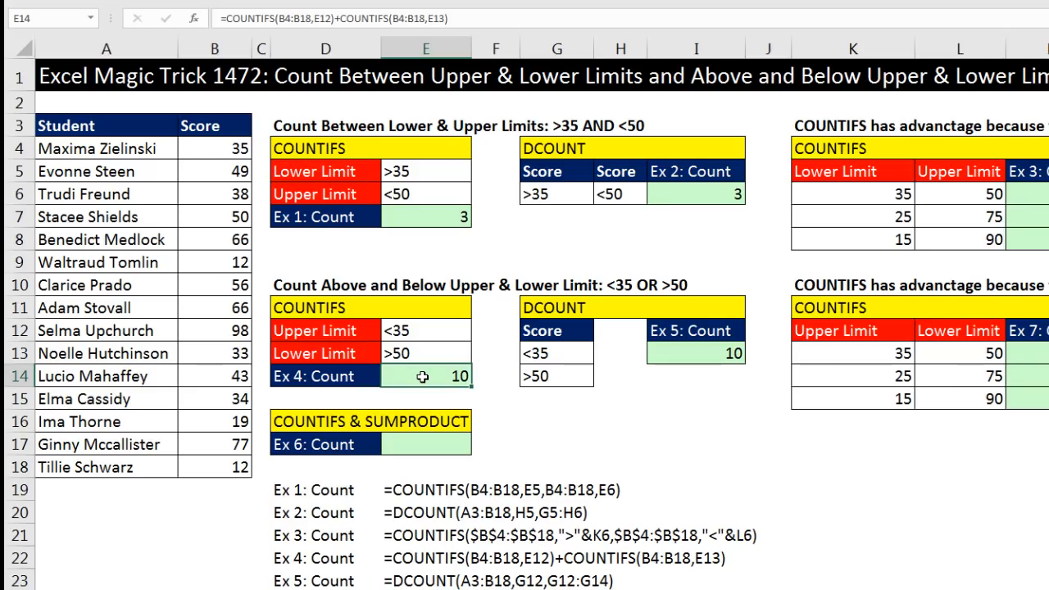
double_click(423, 377)
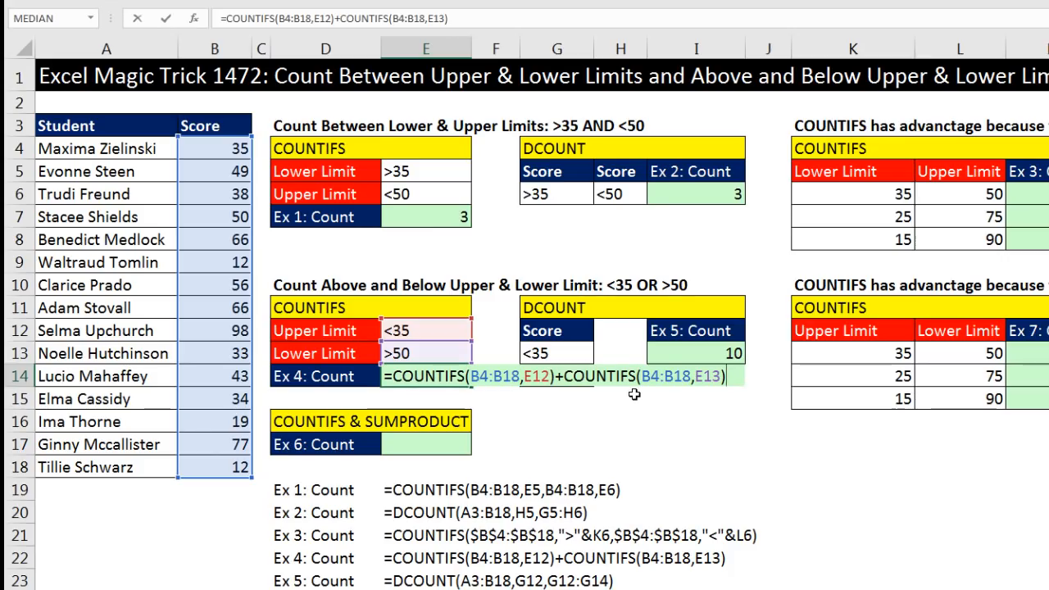
click(639, 355)
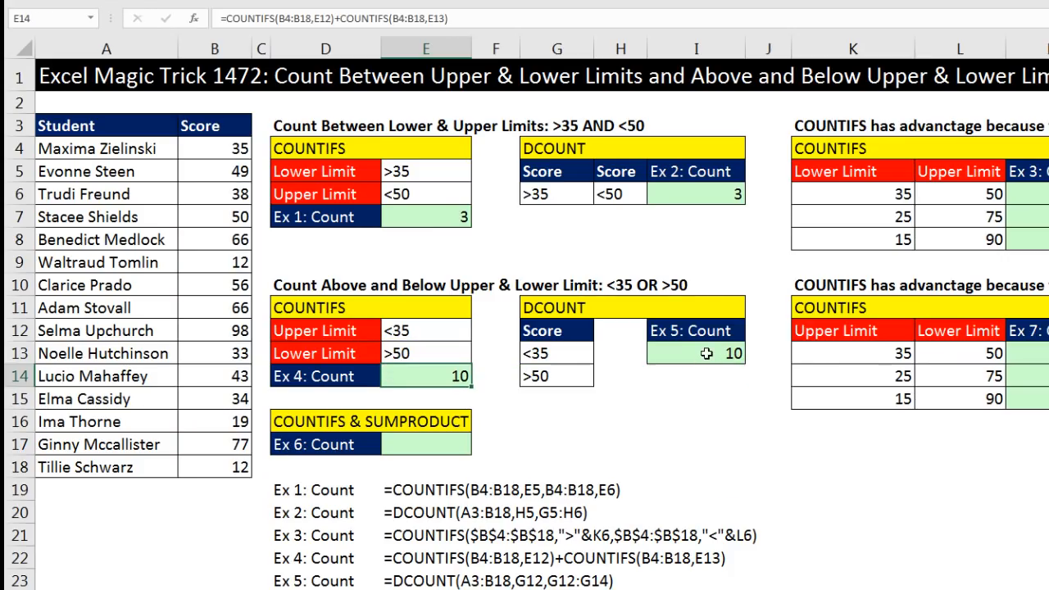
double_click(705, 360)
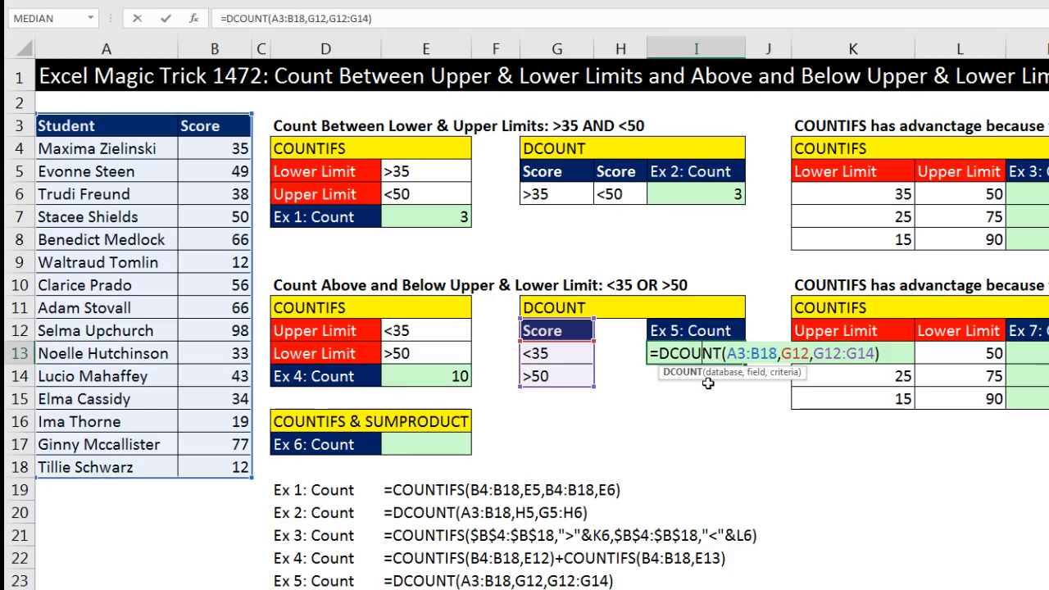
click(453, 450)
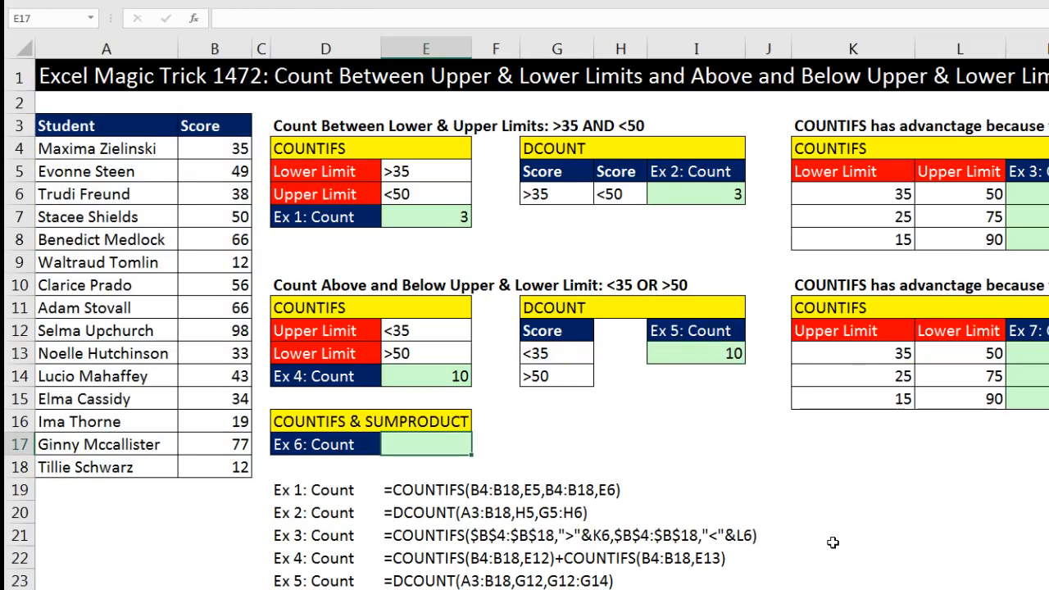
Start a formula in E17 with COUNTIFS over B4:B18 using the criteria range E12:E13
text(=co)
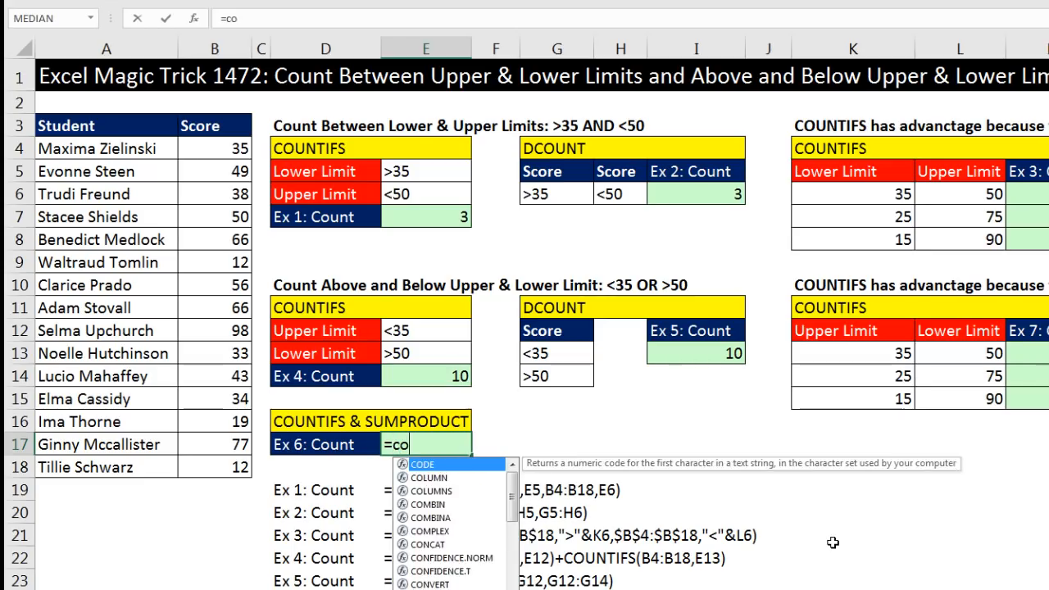
text(untifs)
key(Tab)
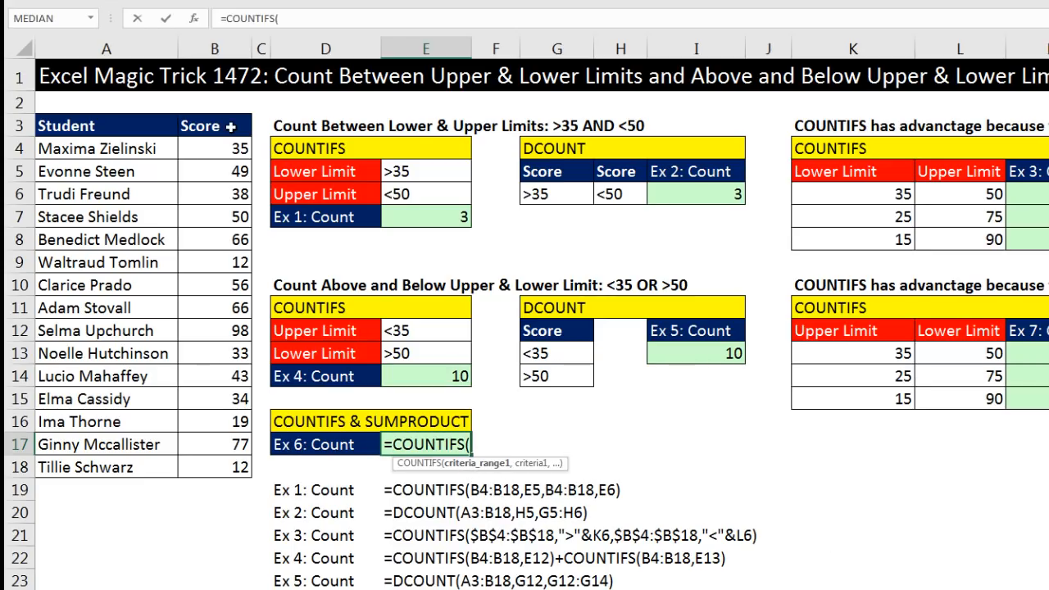
drag(210, 150, 240, 466)
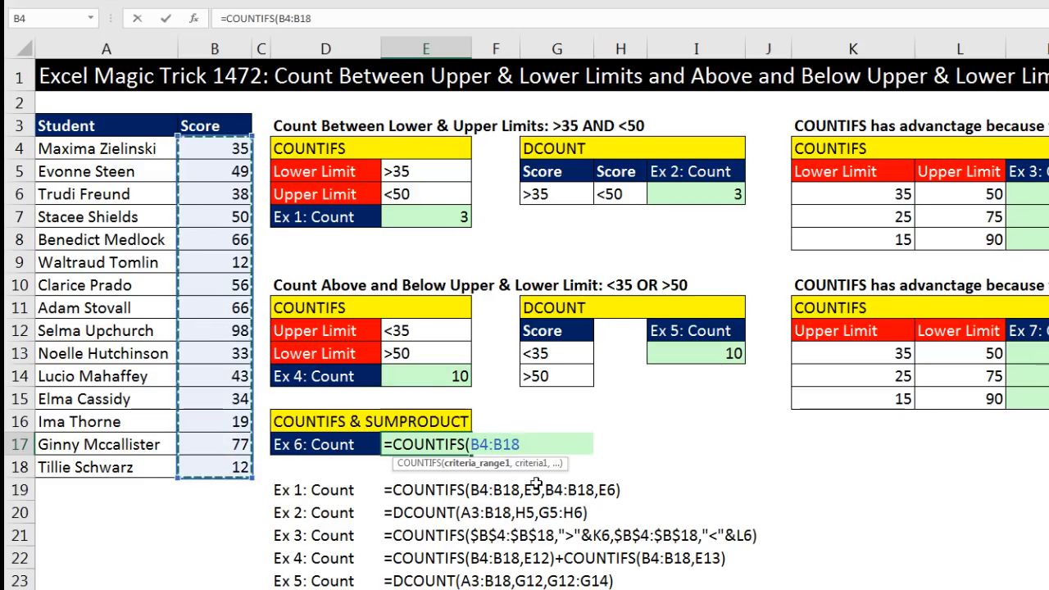
text(,)
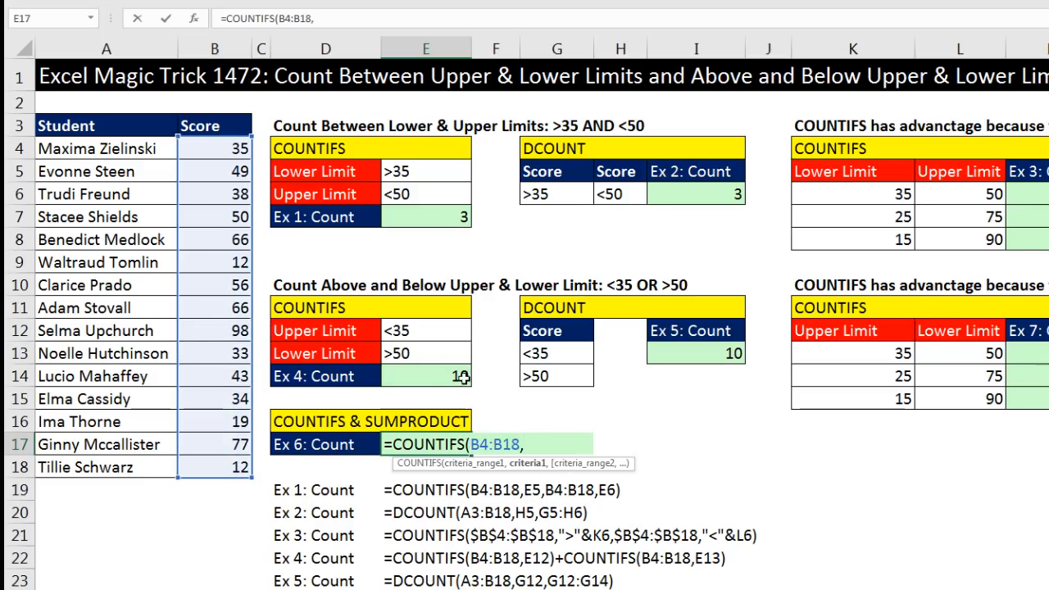
click(443, 335)
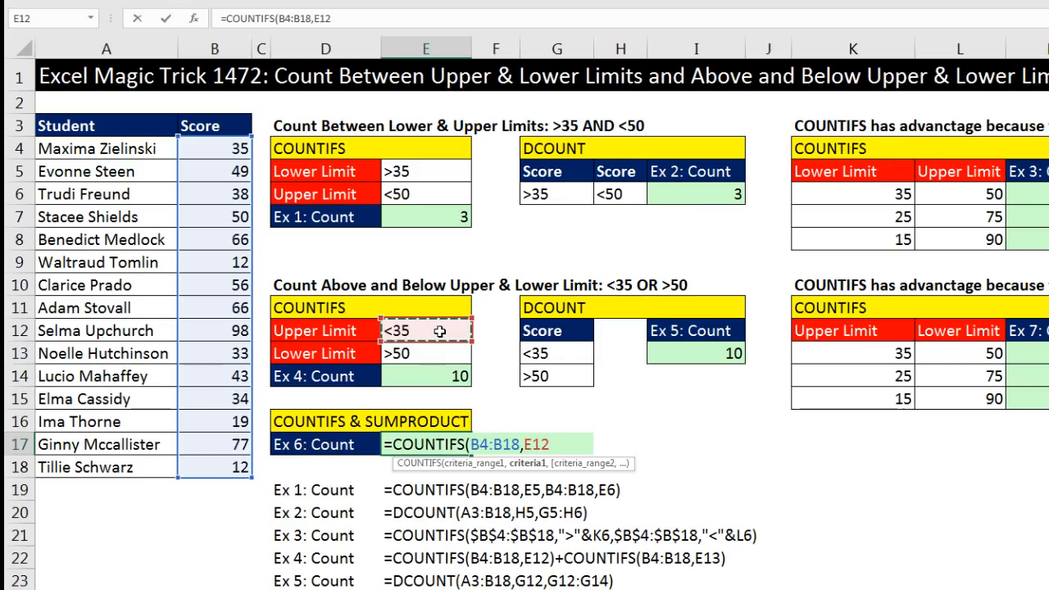
key(shift+Down)
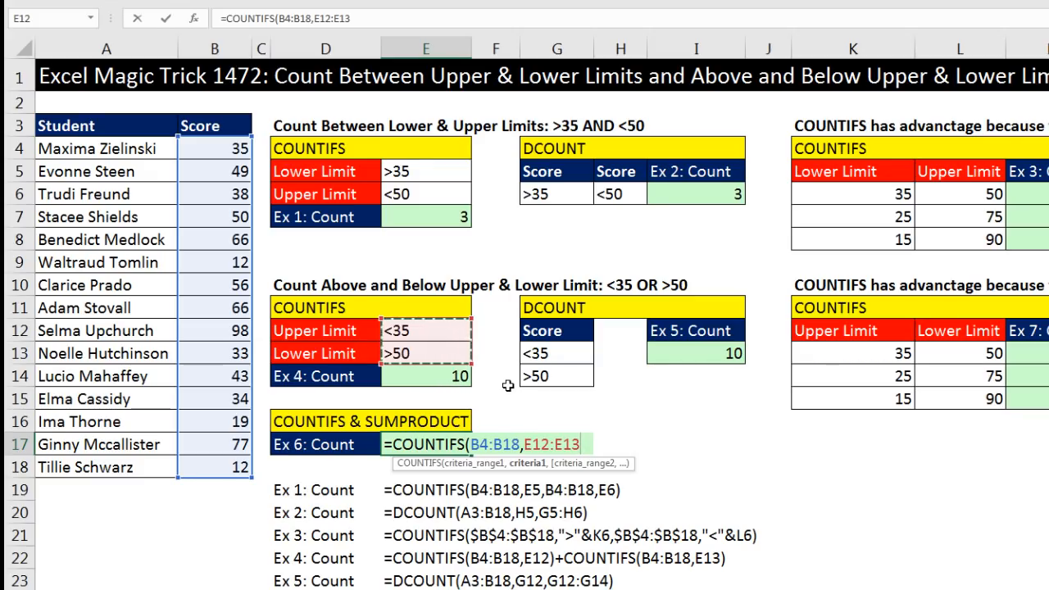
click(533, 466)
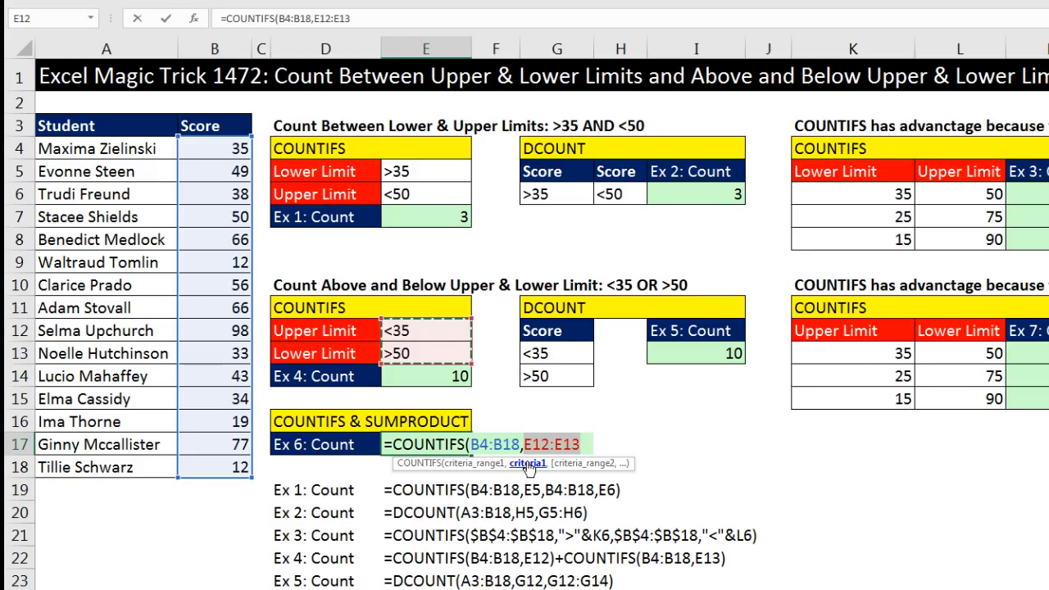
click(582, 444)
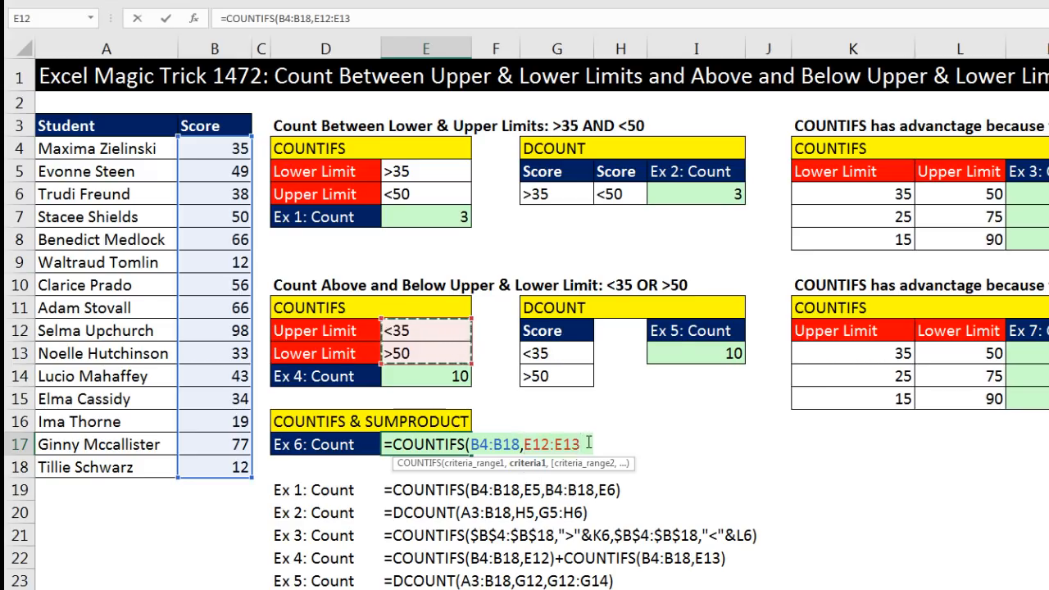
text())
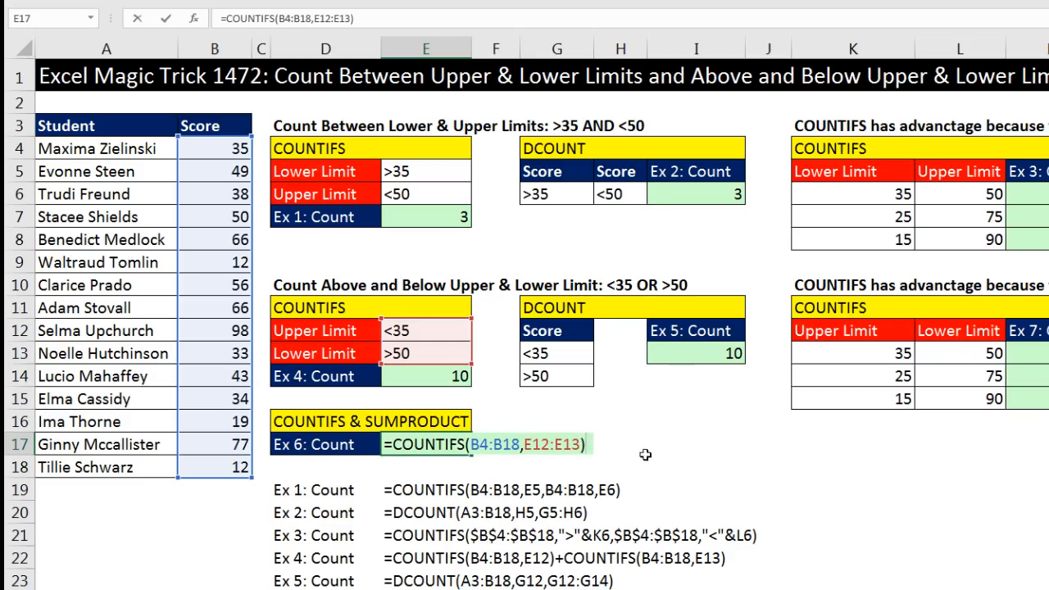
Evaluate the COUNTIFS formula in E17 in place and undo the evaluation, twice
key(F9)
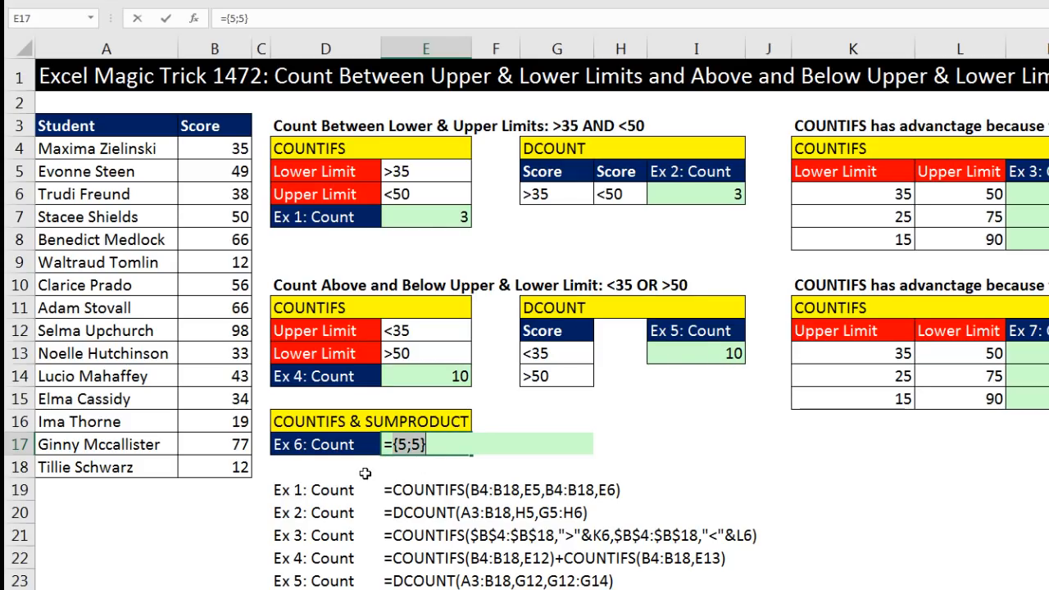
key(ctrl+z)
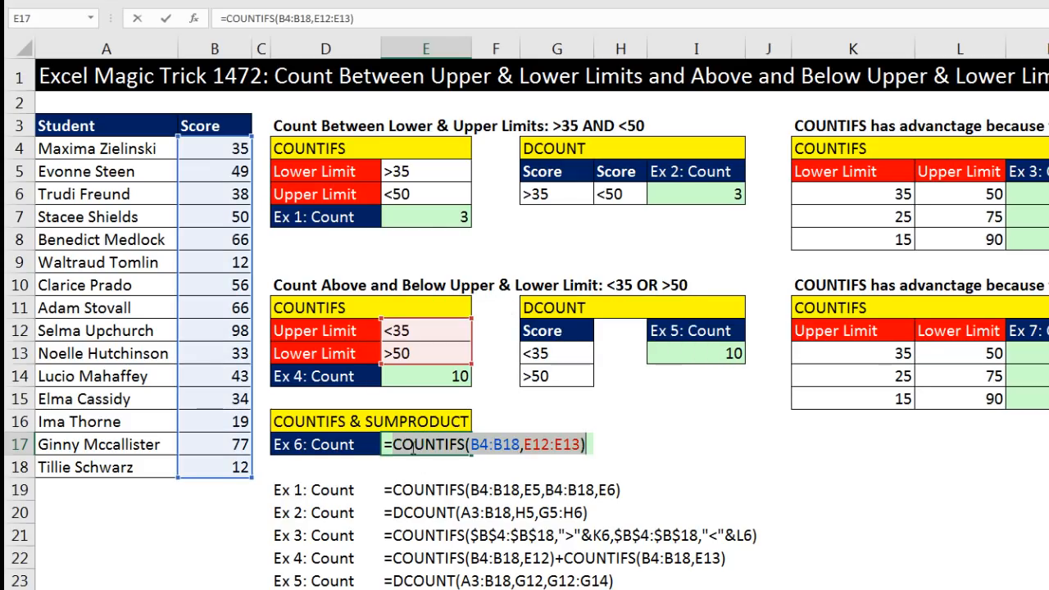
click(530, 444)
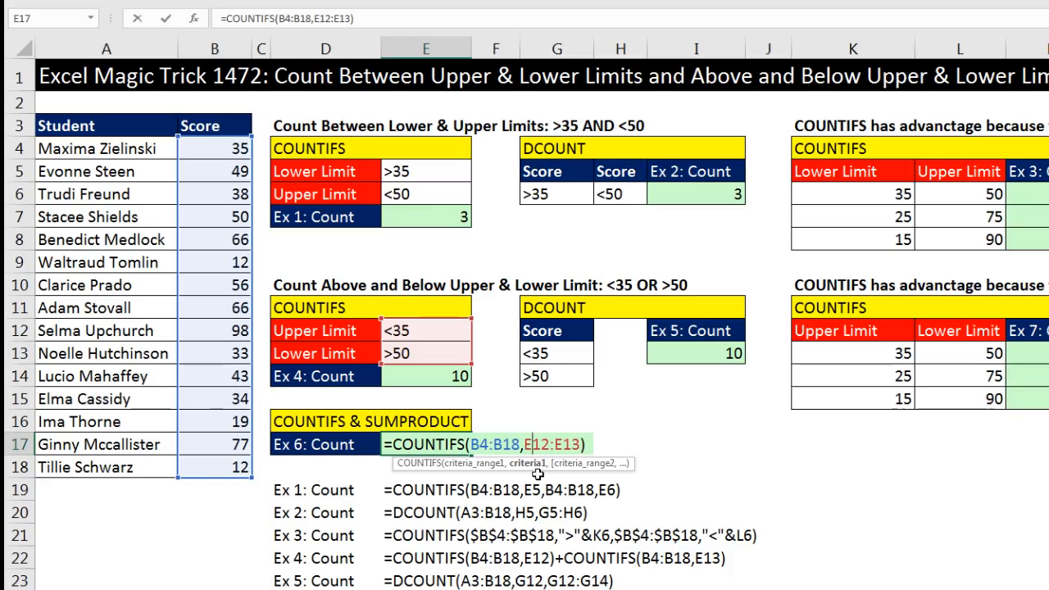
click(539, 464)
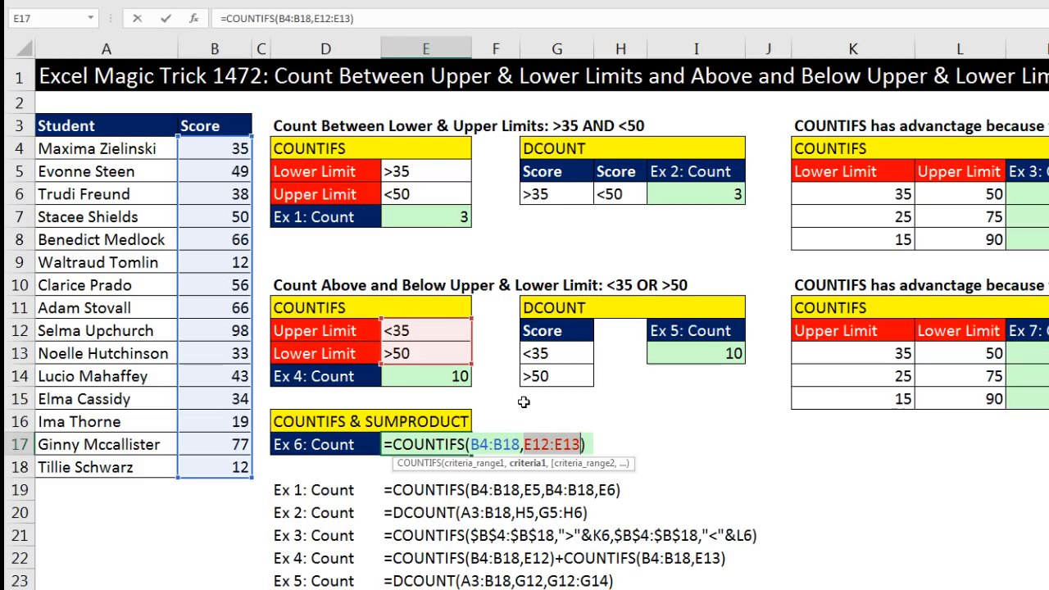
click(591, 446)
key(F9)
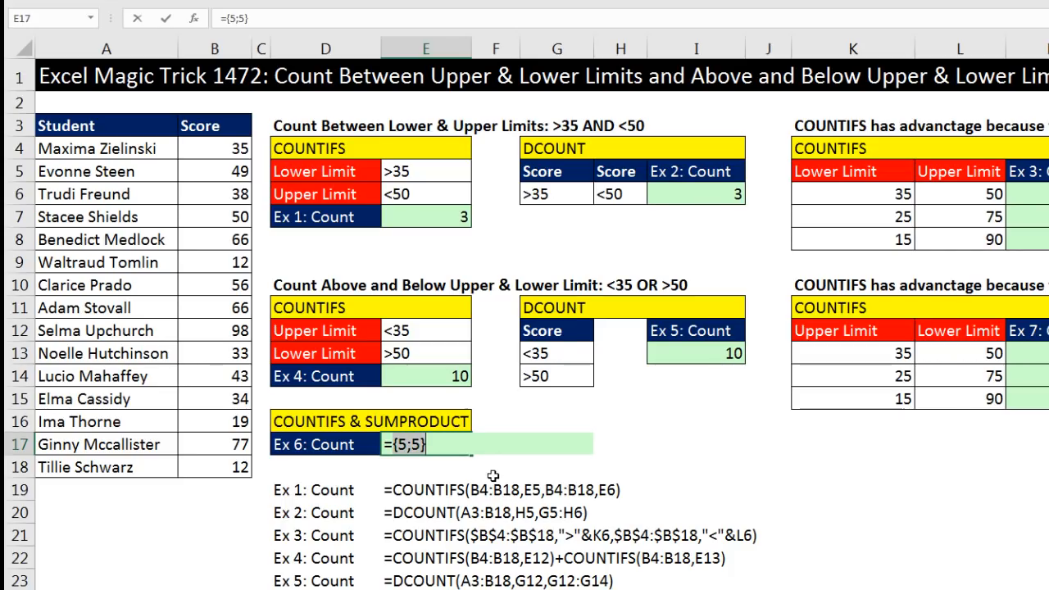
key(ctrl+z)
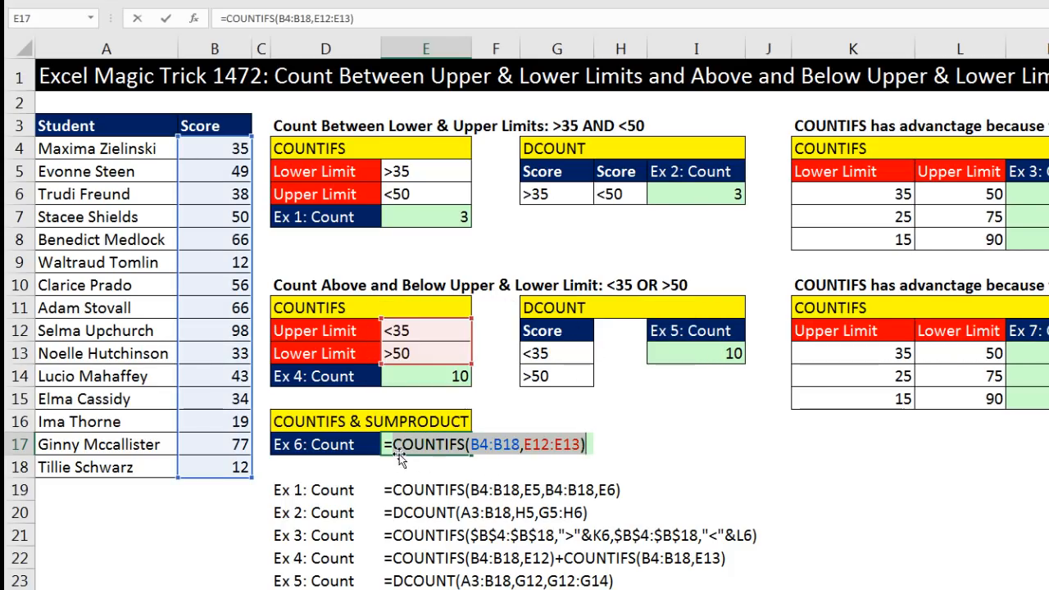
Wrap the COUNTIFS in SUM to make =SUM(COUNTIFS(B4:B18,E12:E13)) and enter it in E17
text(s)
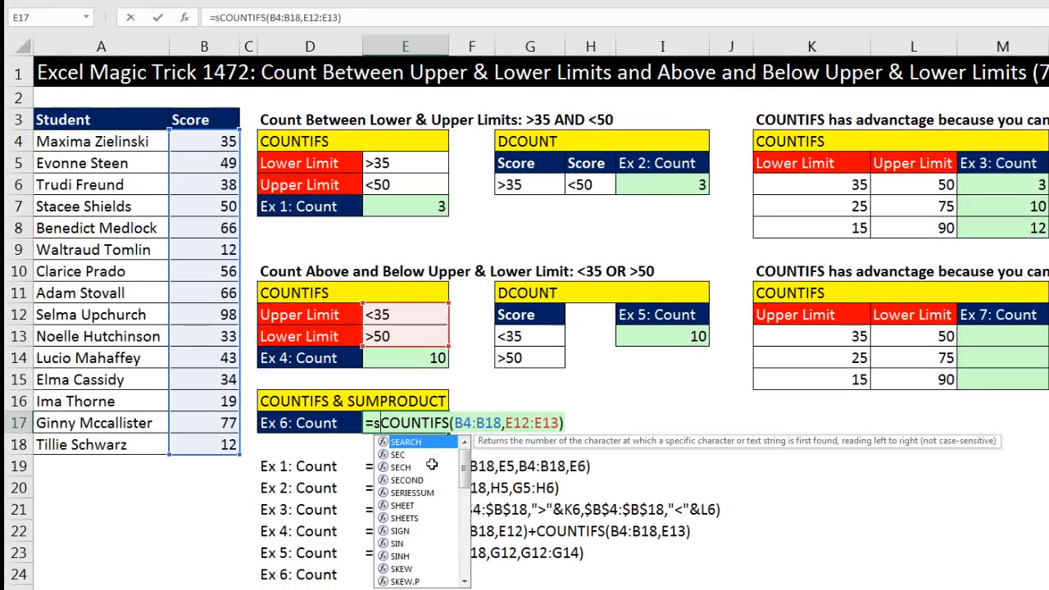
text(um()
click(601, 422)
text())
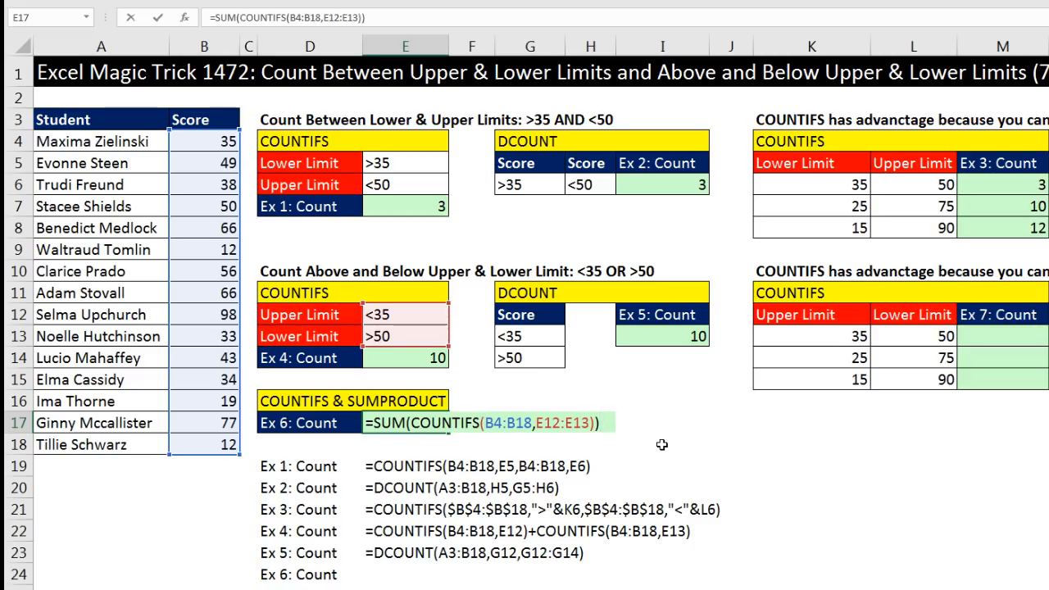
key(ctrl+Return)
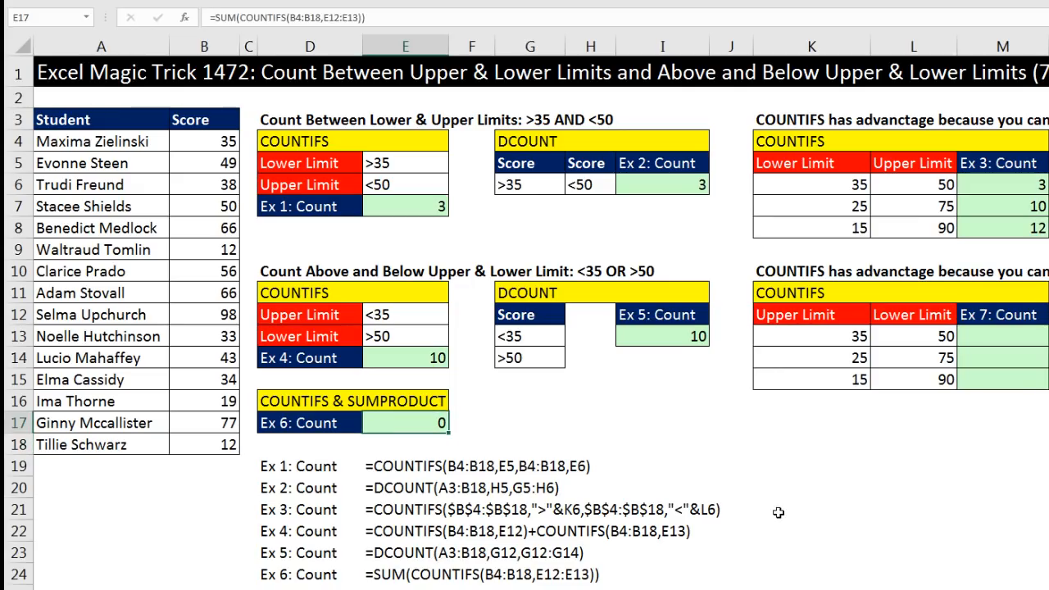
Re-enter the SUM(COUNTIFS) formula in E17 as an array formula
key(F2)
key(Escape)
key(F2)
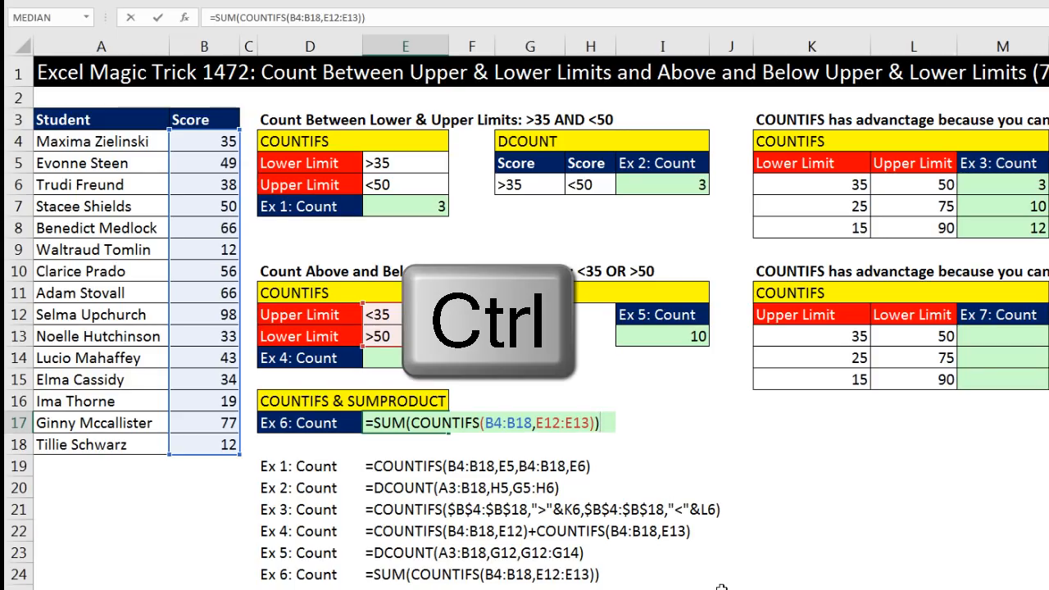
key(ctrl+shift+Return)
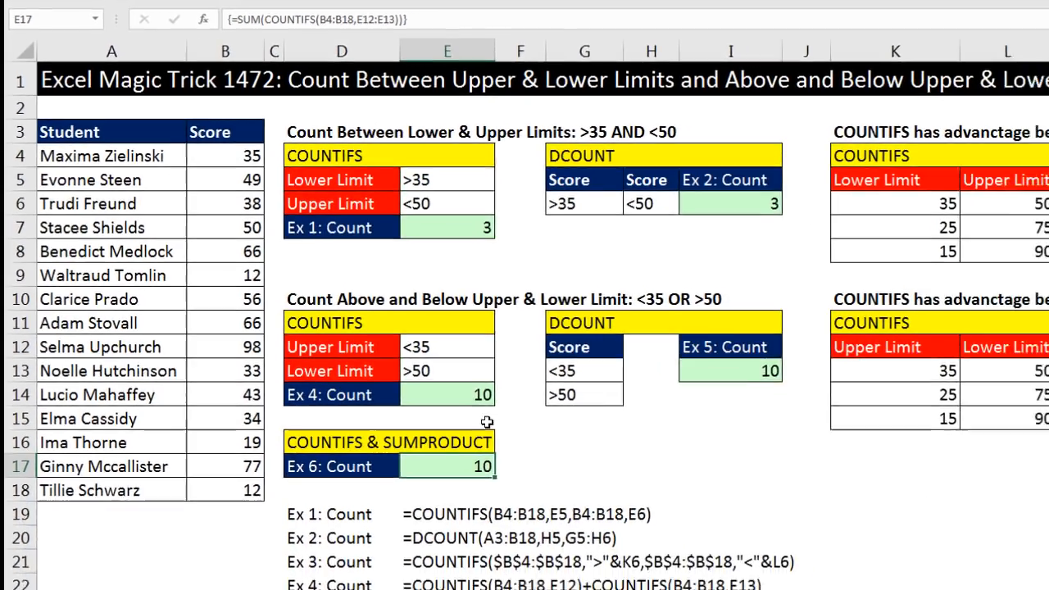
Replace SUM with SUMPRODUCT in E17 and enter =SUMPRODUCT(COUNTIFS(B4:B18,E12:E13)) as a normal formula
key(F2)
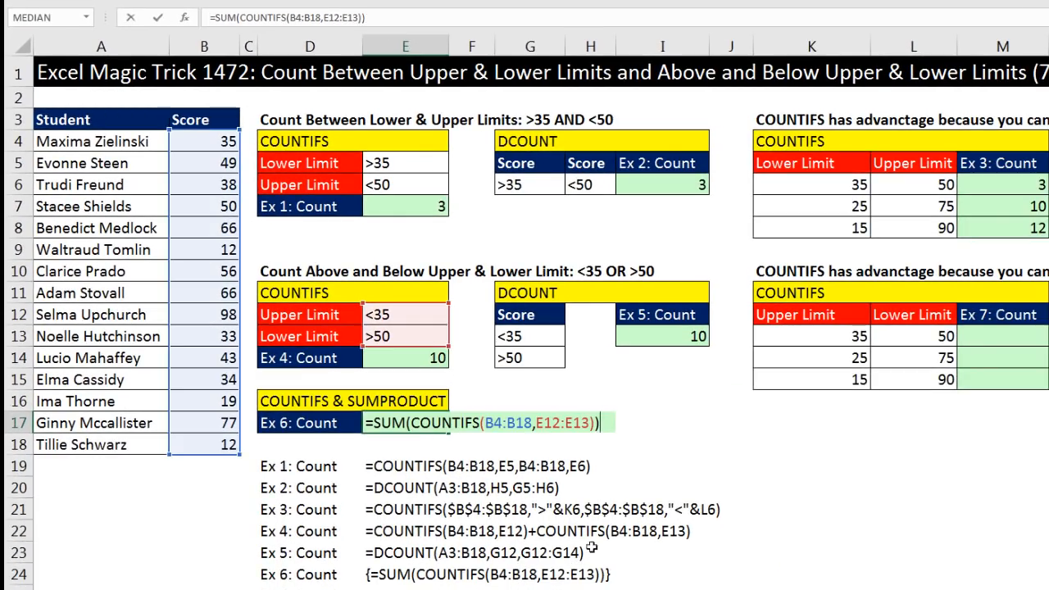
click(413, 424)
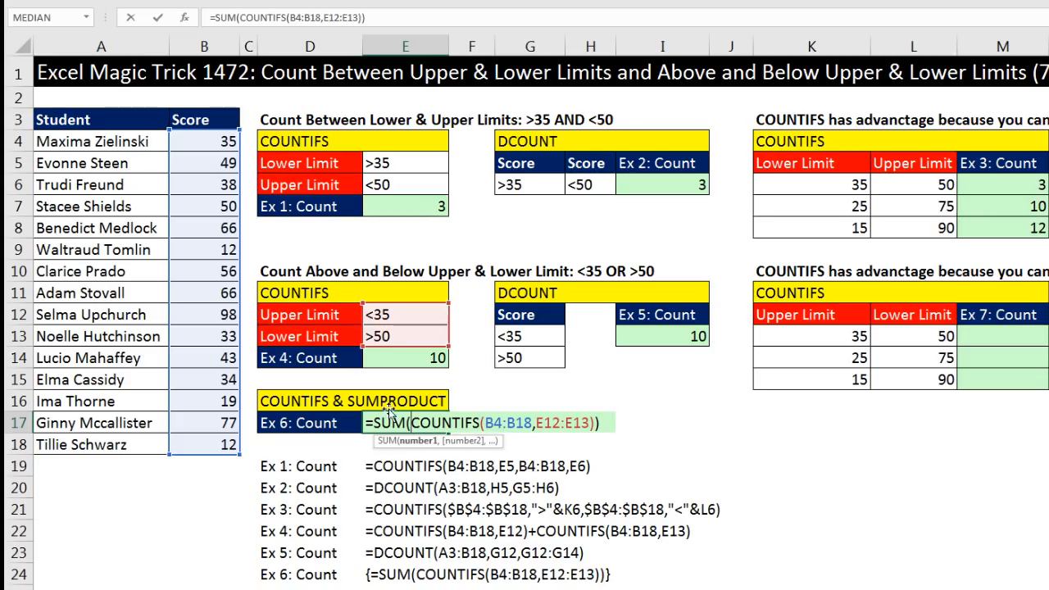
click(419, 442)
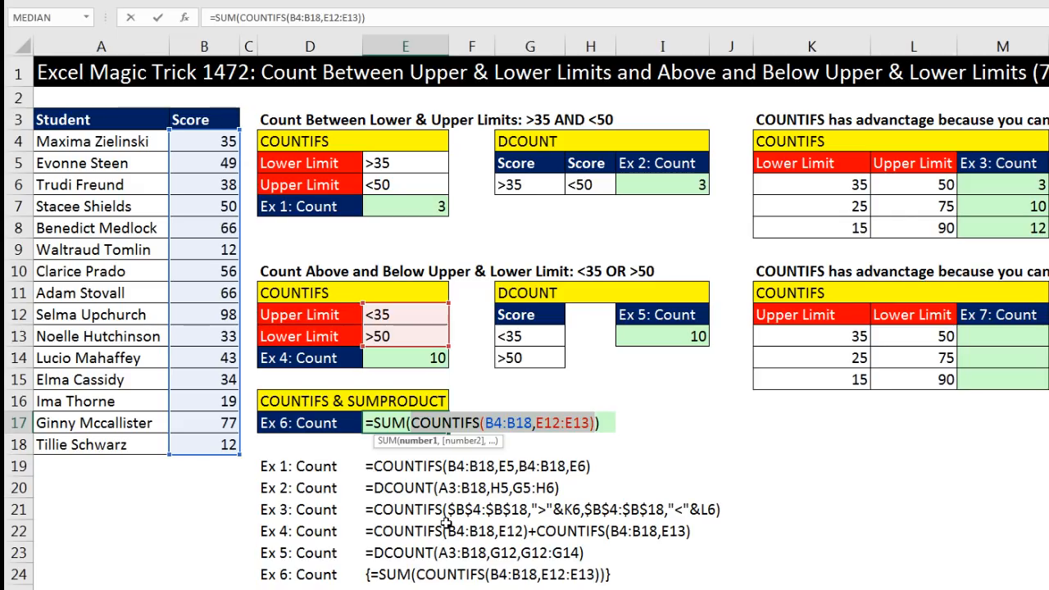
click(408, 424)
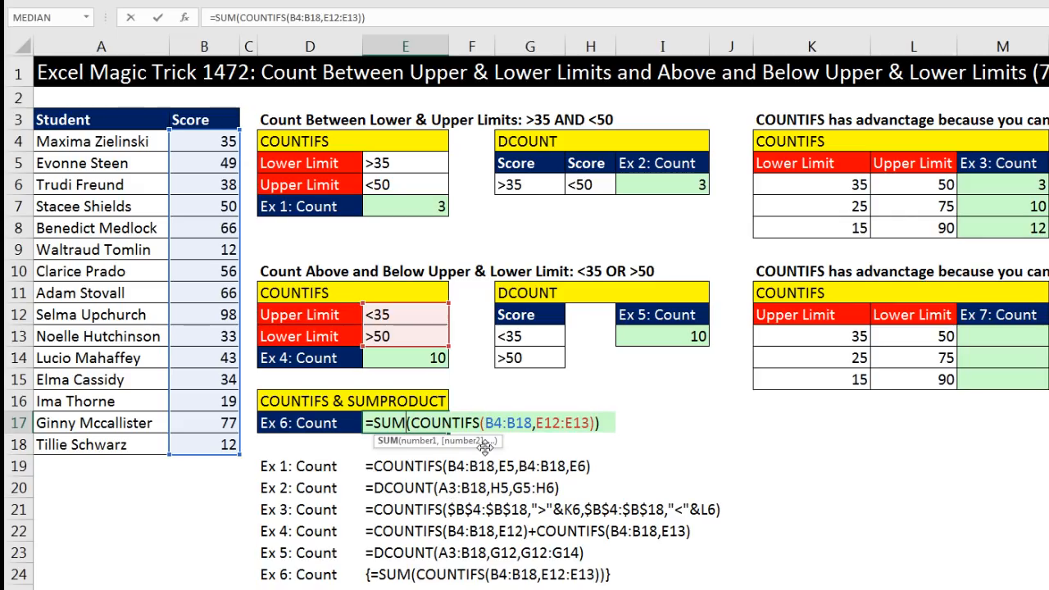
text(p)
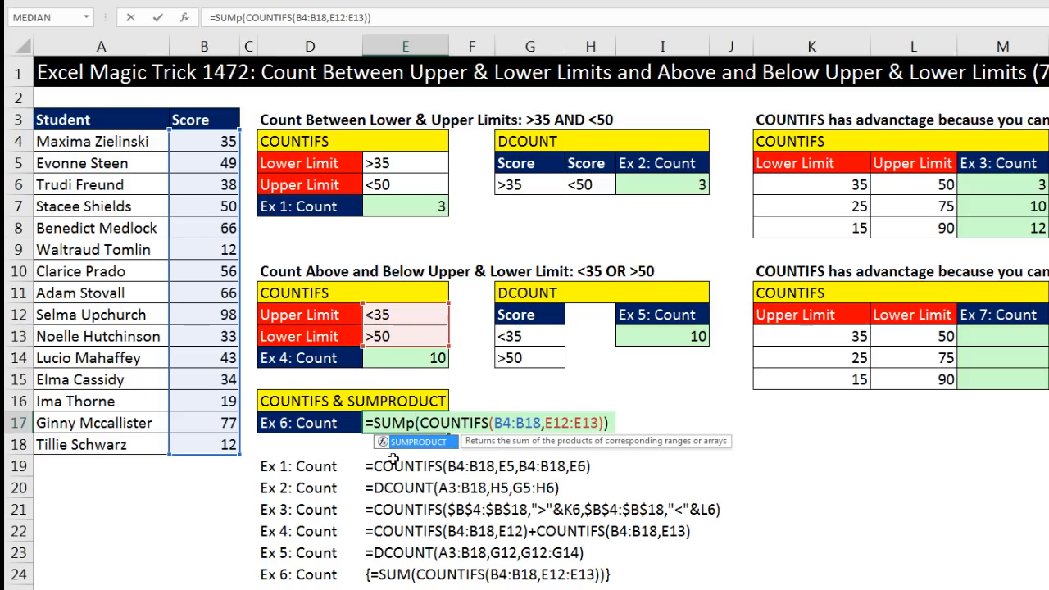
key(Tab)
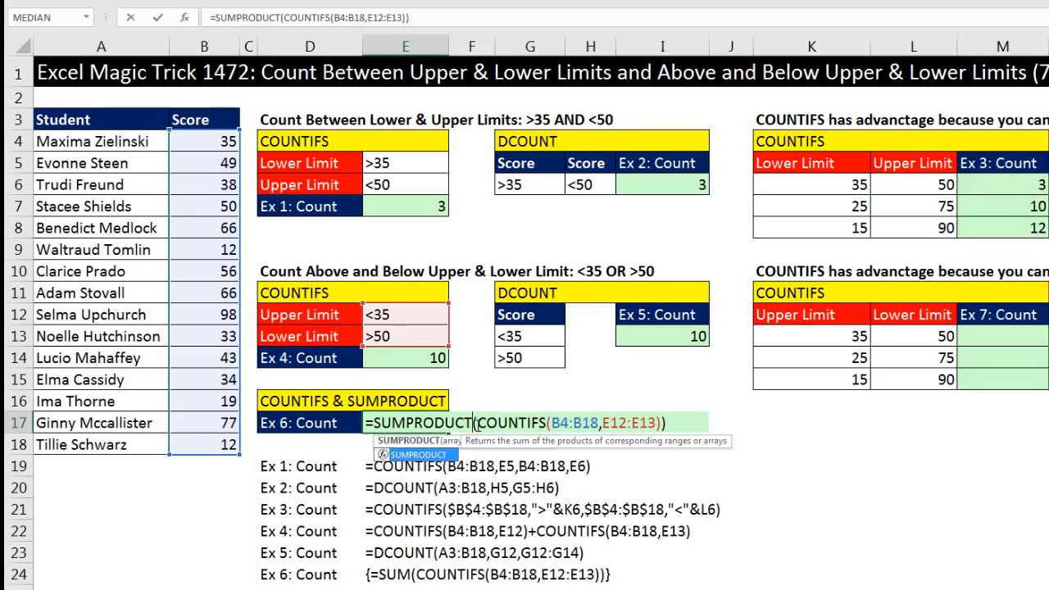
click(477, 423)
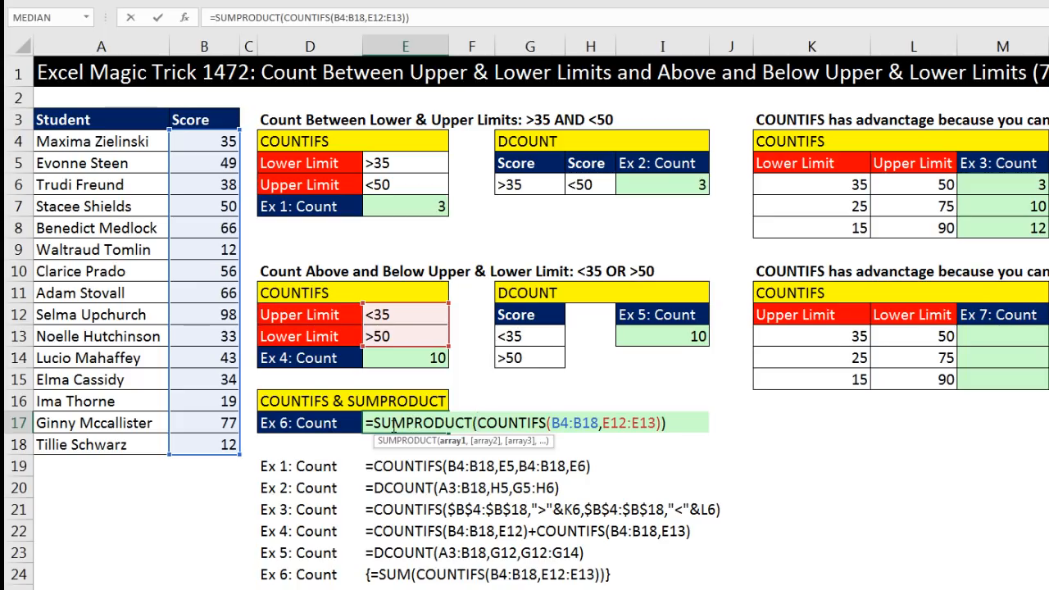
click(451, 443)
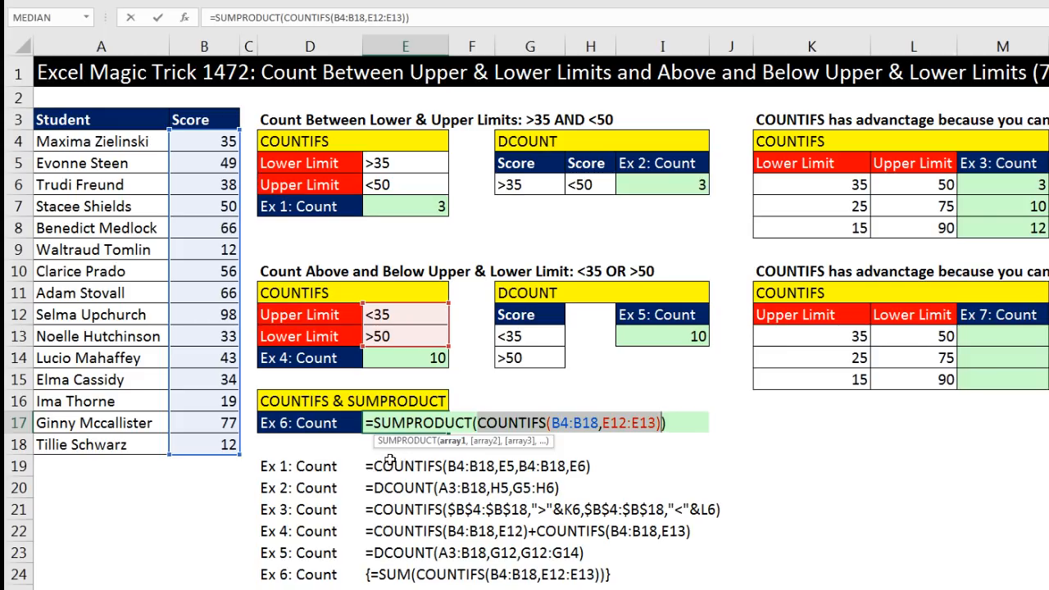
drag(370, 422, 407, 422)
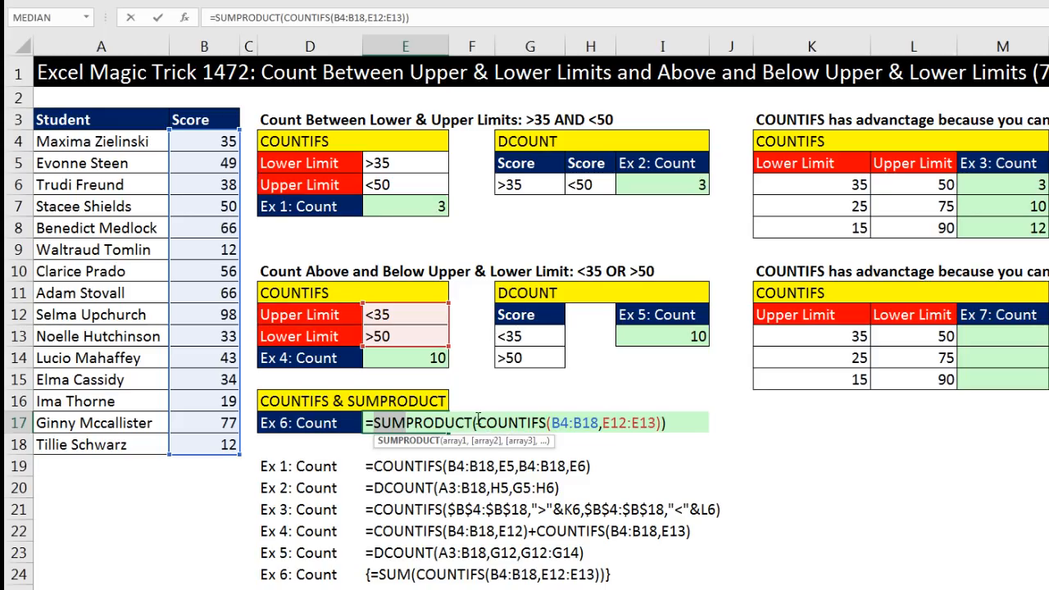
click(478, 423)
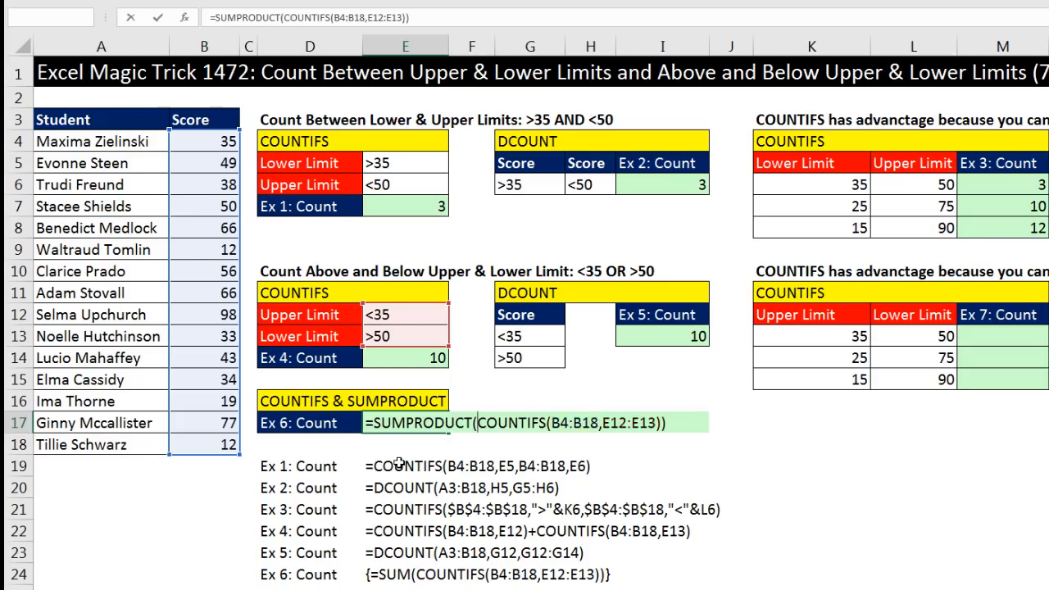
key(Return)
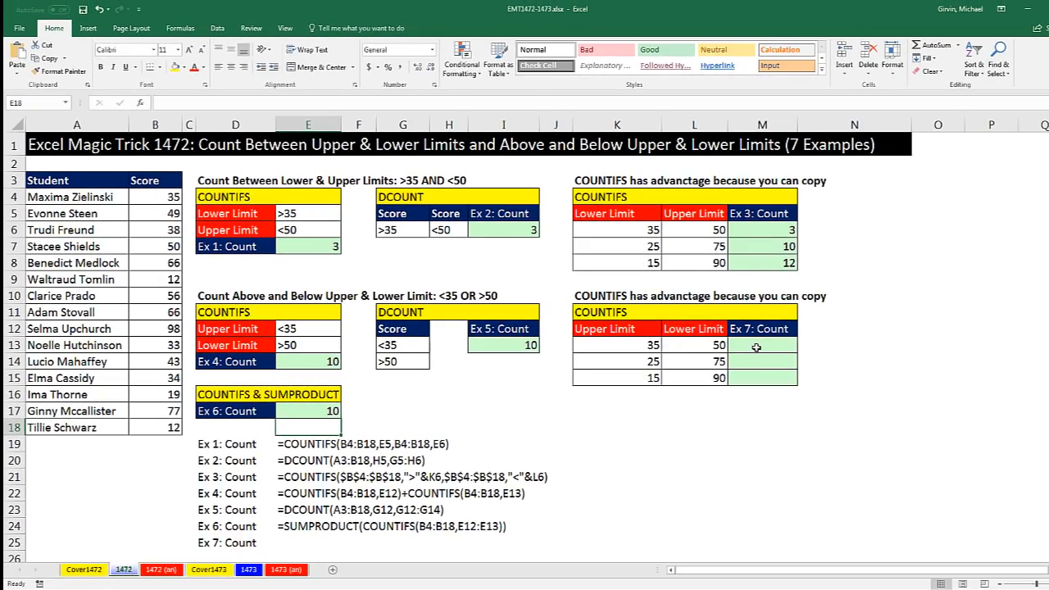
Review the Ex 7 limits table and the formulas in E17 and E14
click(756, 347)
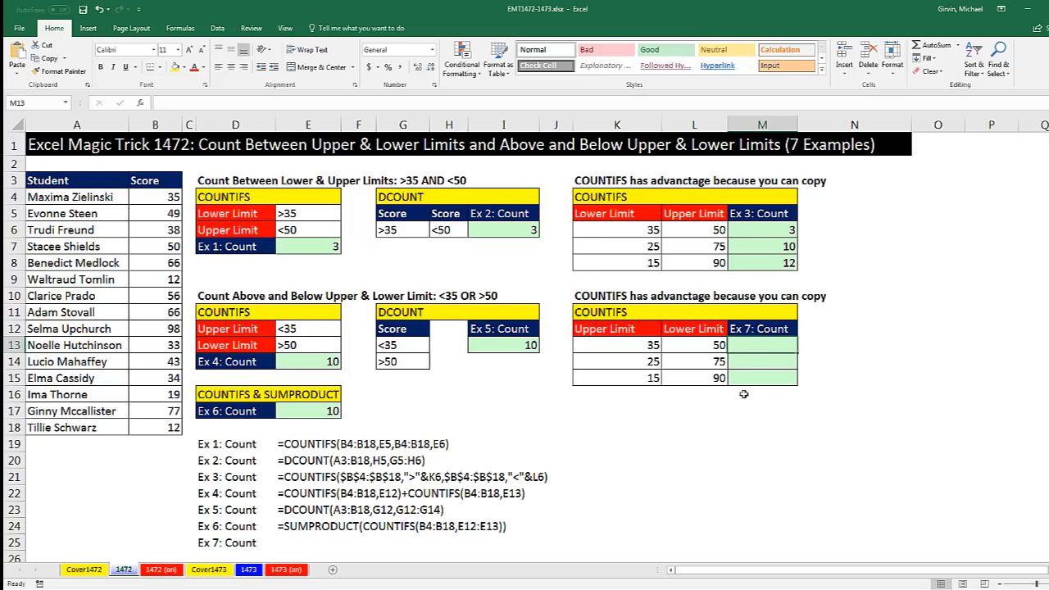
click(620, 350)
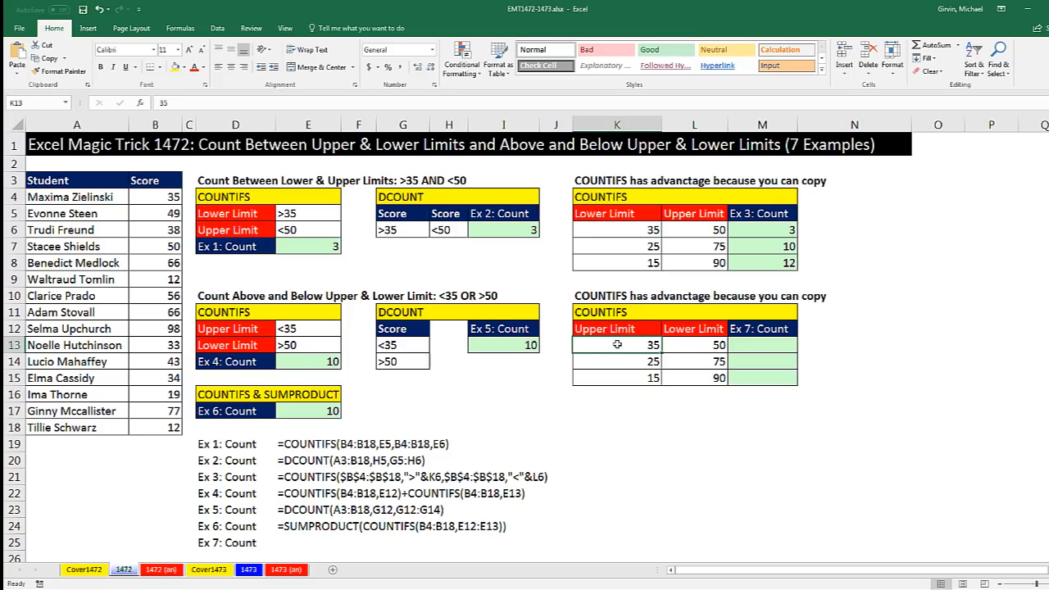
double_click(301, 412)
click(332, 362)
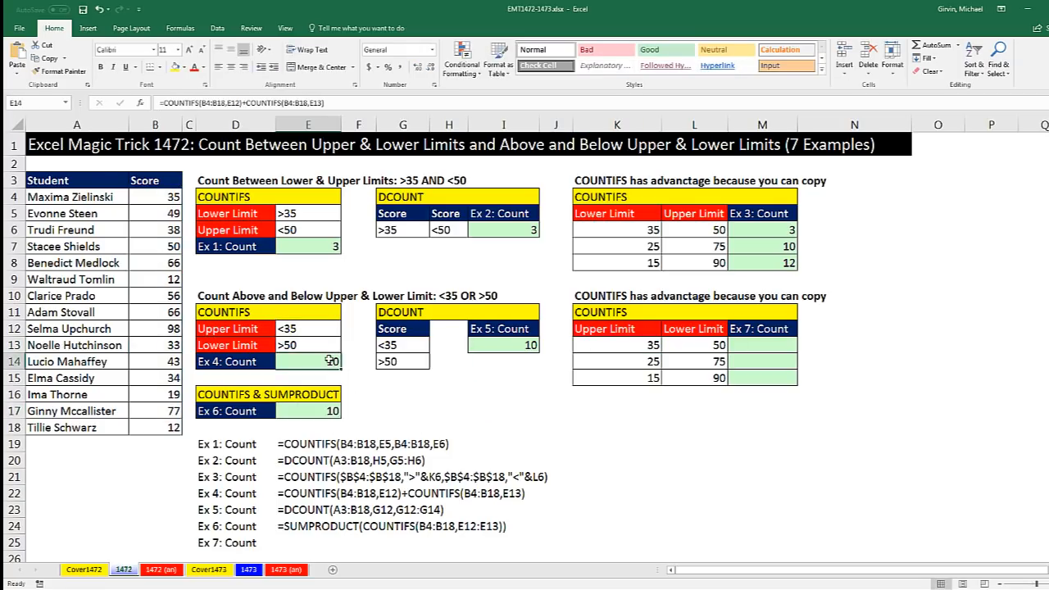
double_click(332, 362)
key(Escape)
Start a COUNTIFS in M13 counting scores in $B$4:$B$18 below the upper limit with "<"&K13
click(732, 349)
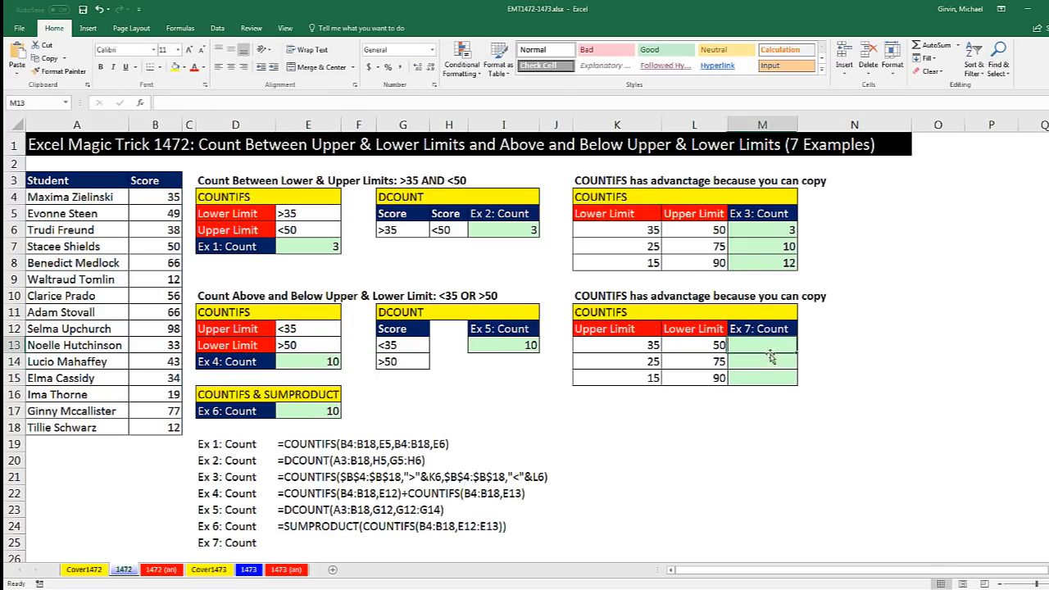
text(=co)
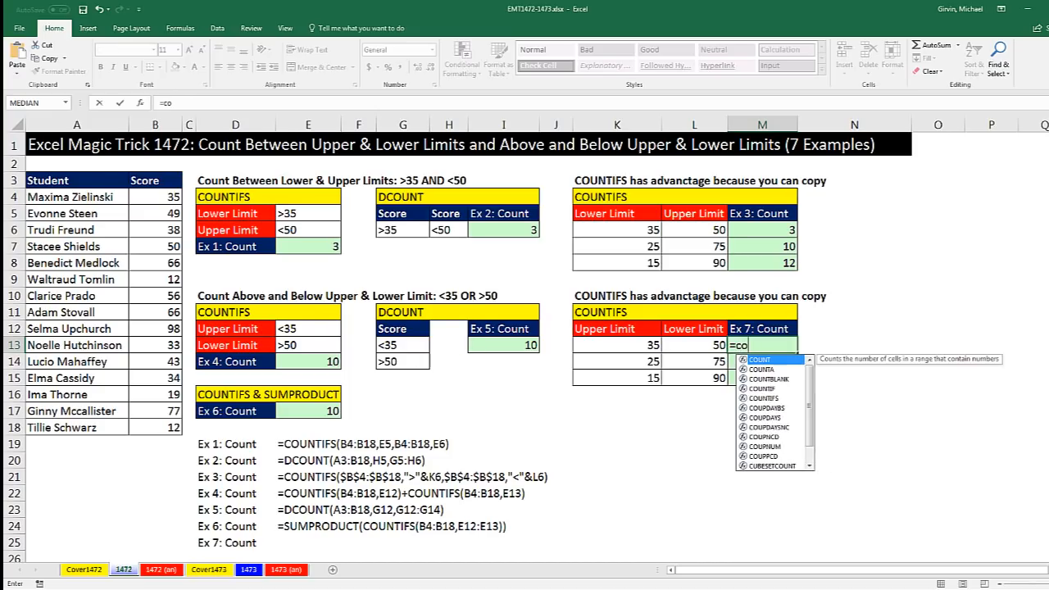
text(untifs)
key(Tab)
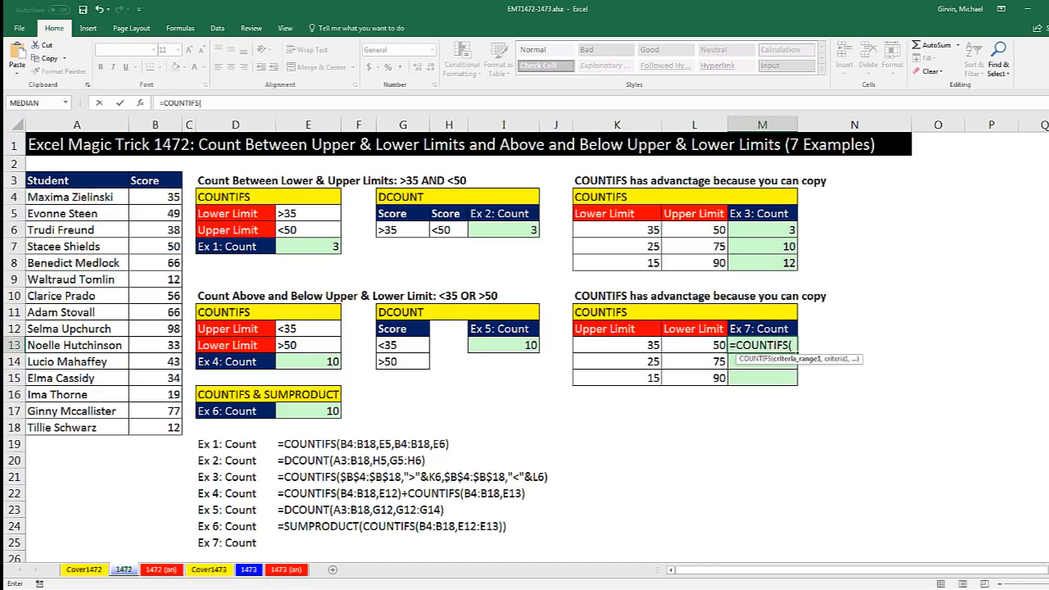
drag(139, 201, 159, 430)
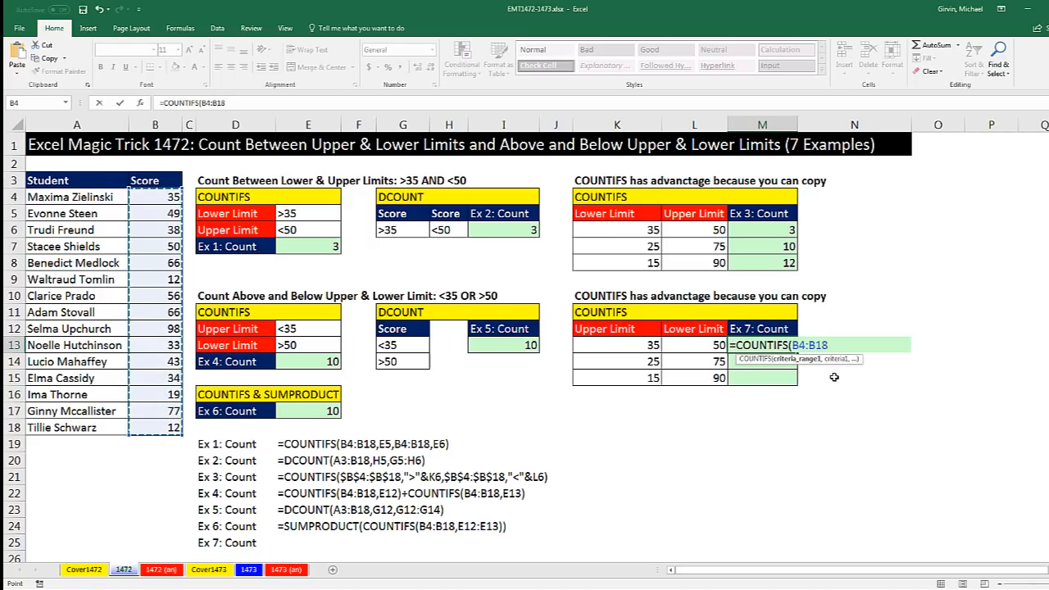
text(,)
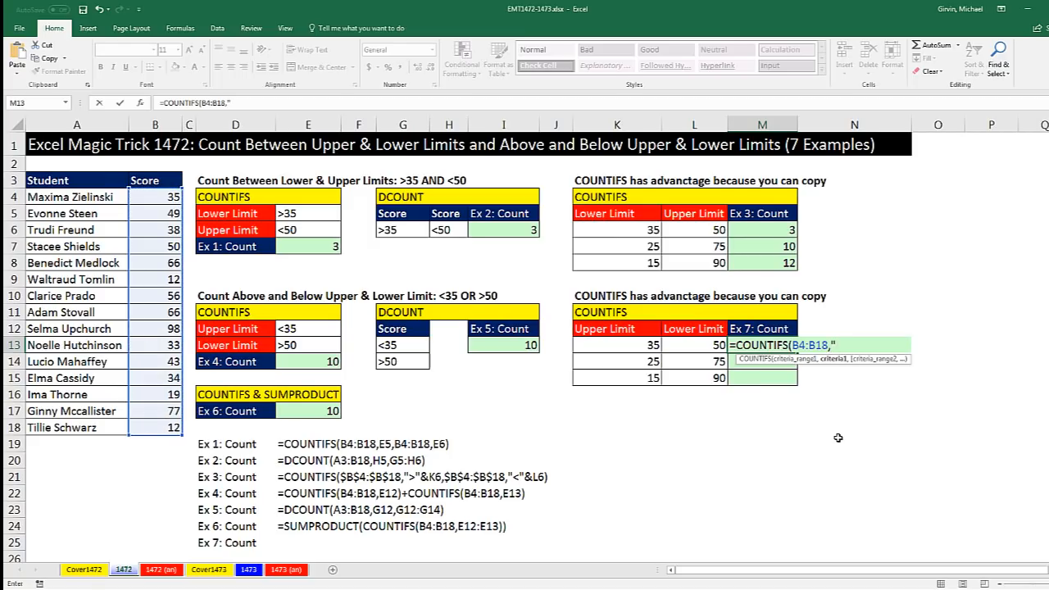
text("<"&)
click(622, 341)
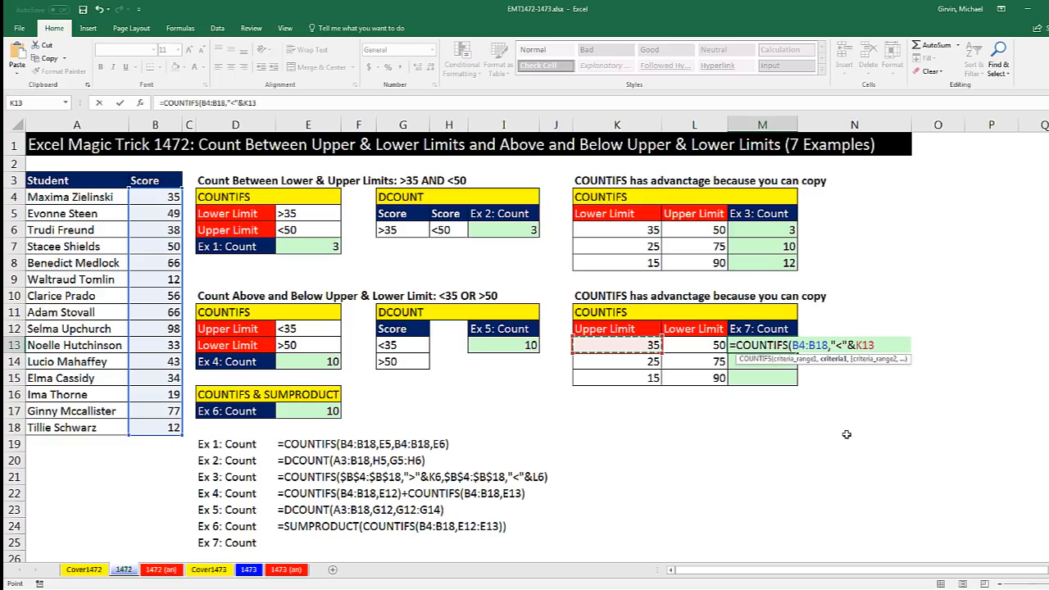
text())
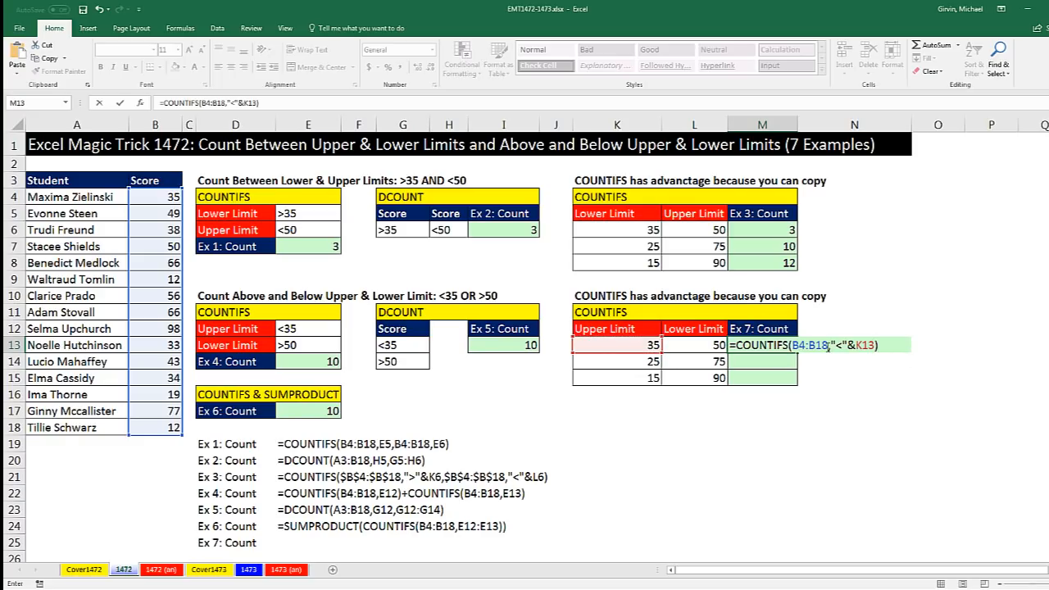
click(829, 346)
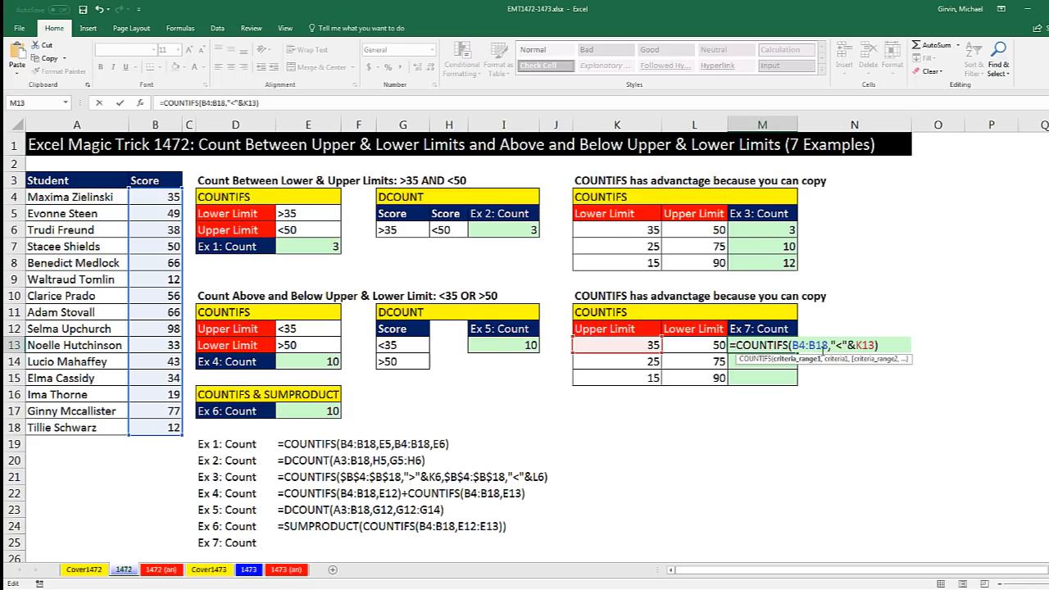
click(812, 365)
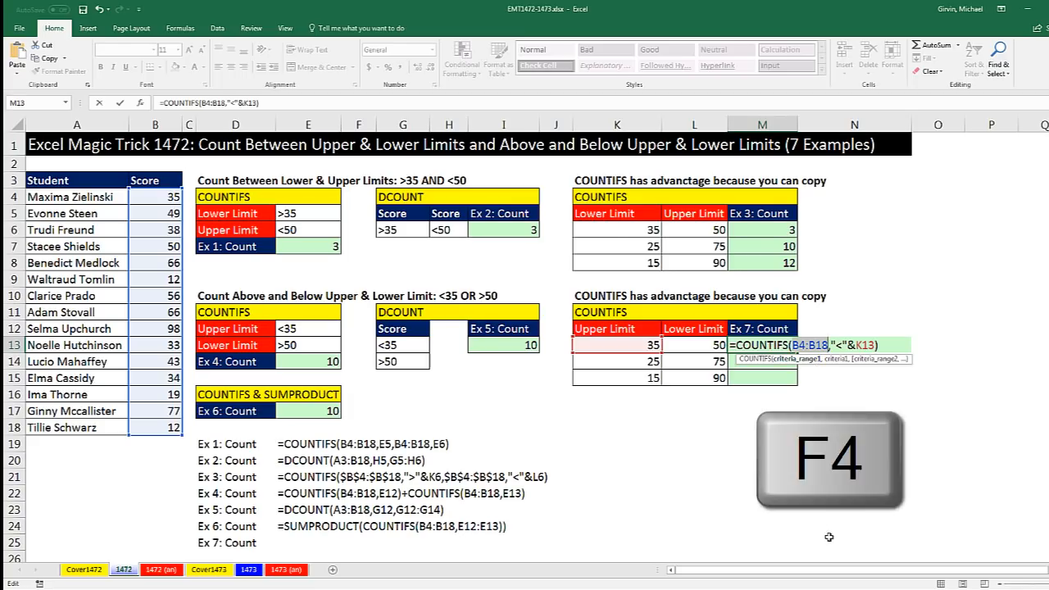
key(F4)
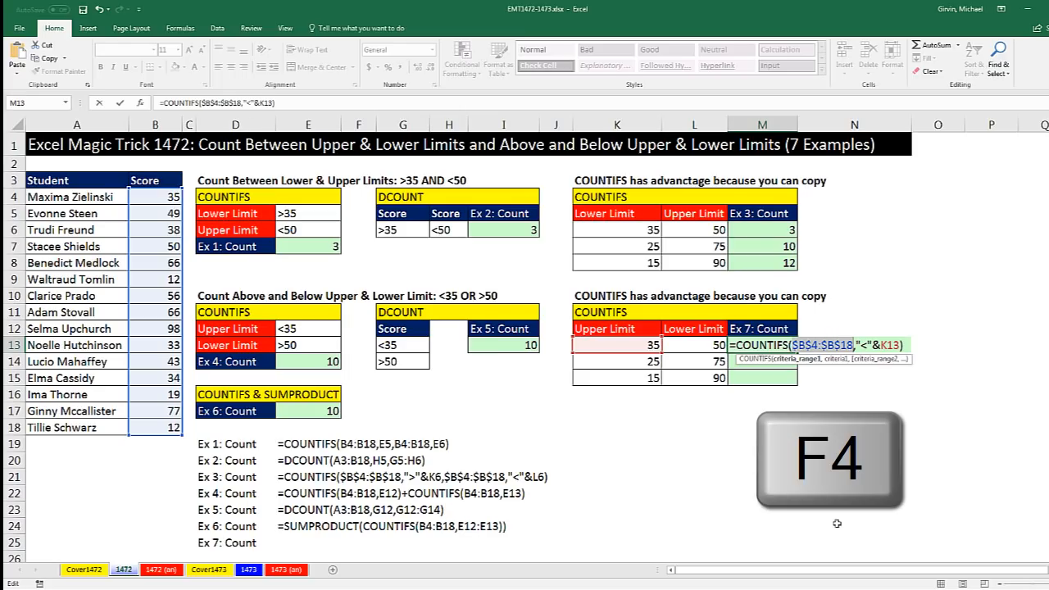
Add +COUNTIFS($B$4:$B$18,">"&L13) for scores above the lower limit and enter the formula in M13
click(903, 348)
text(+)
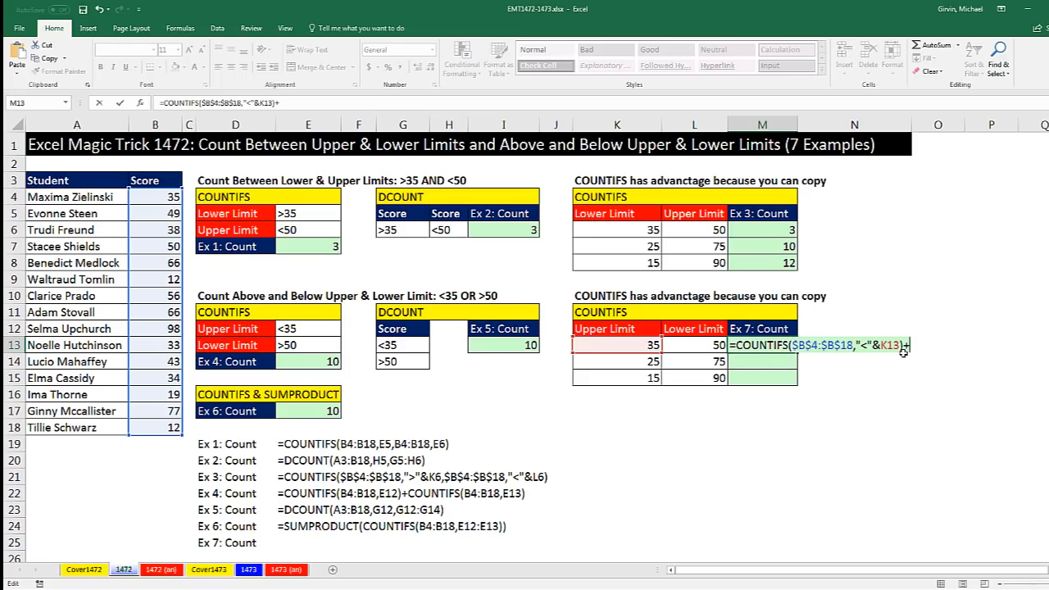
text(count)
text(s()
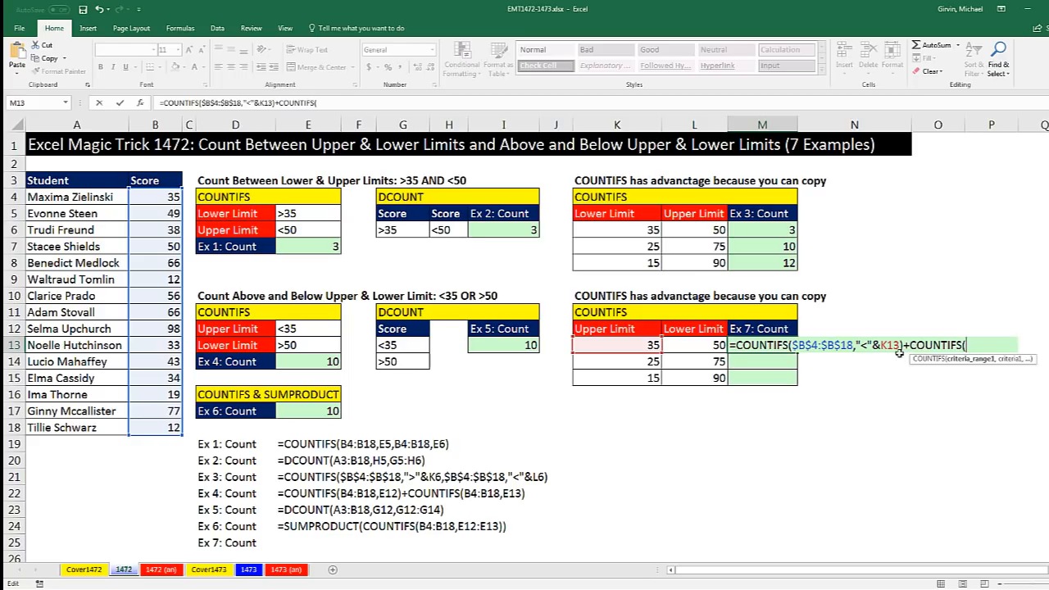
drag(164, 196, 168, 428)
key(F4)
text(,)
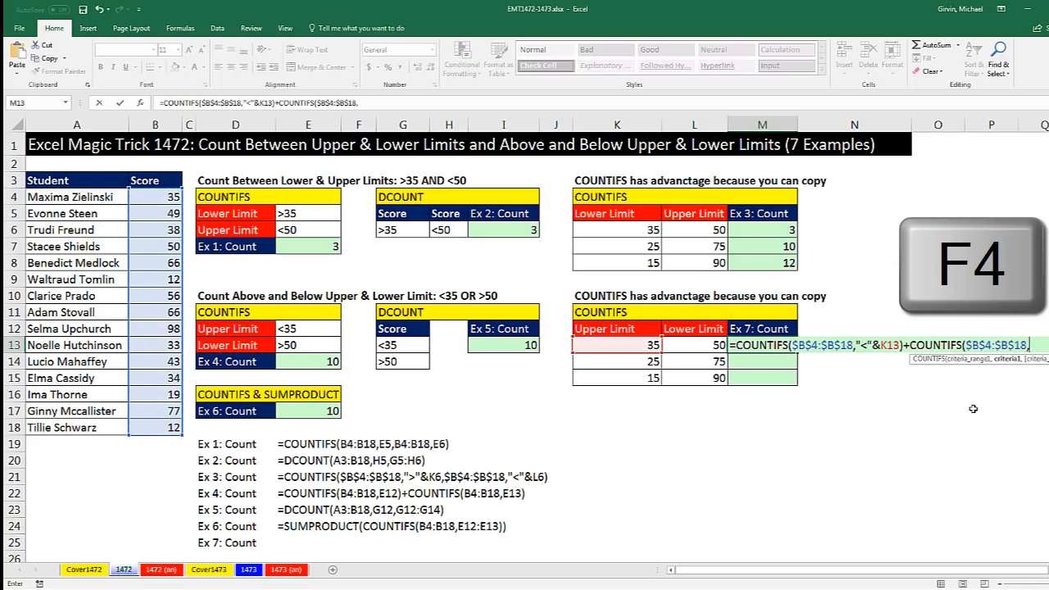
text(")
text(>)
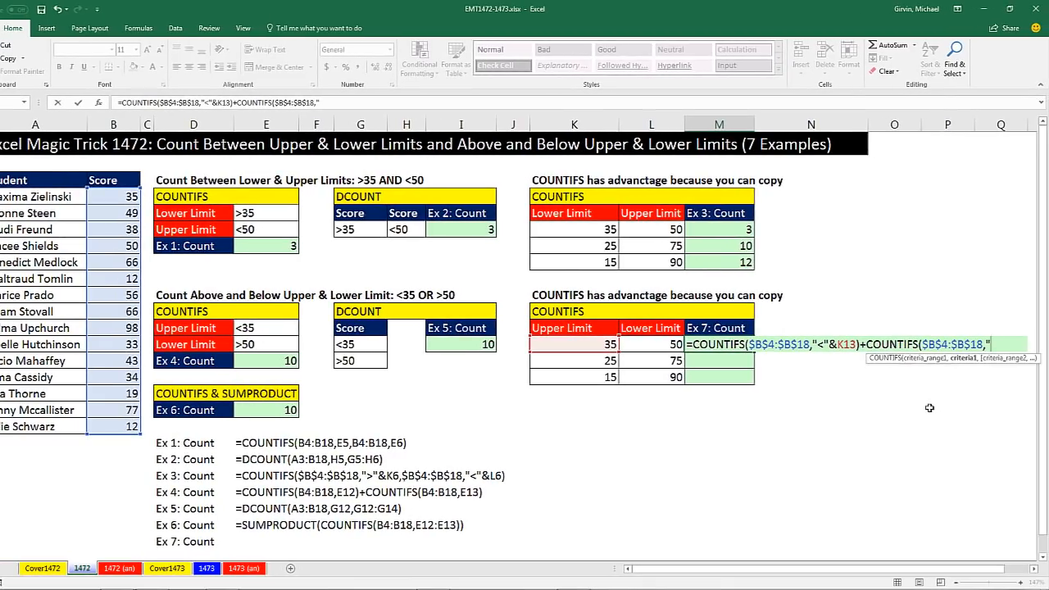
text("&)
click(655, 349)
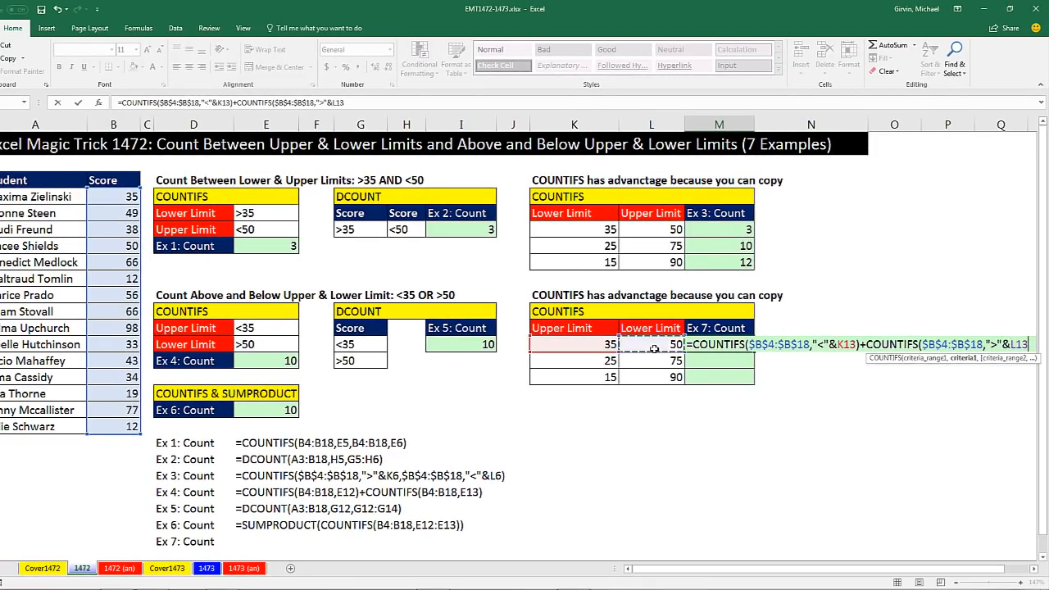
text())
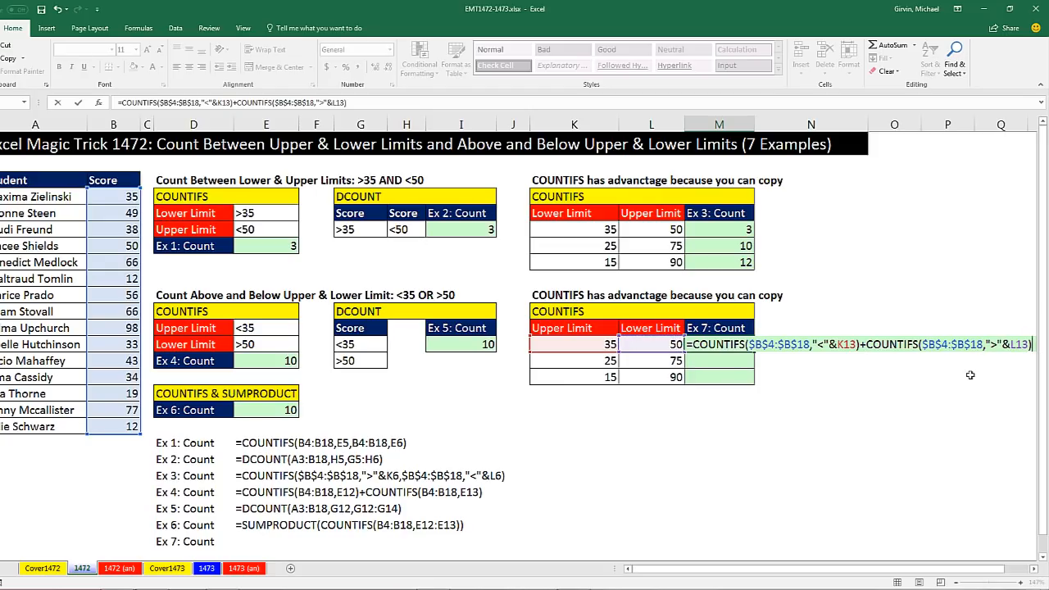
key(ctrl+Return)
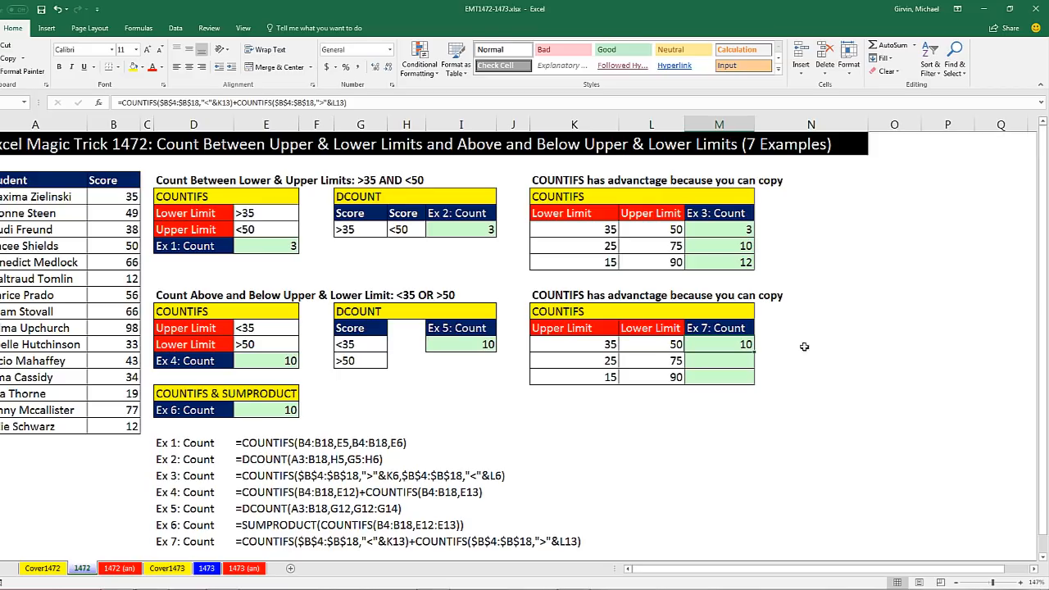
Fill the M13 formula down to M15 and open the M15 formula to check its references
double_click(754, 353)
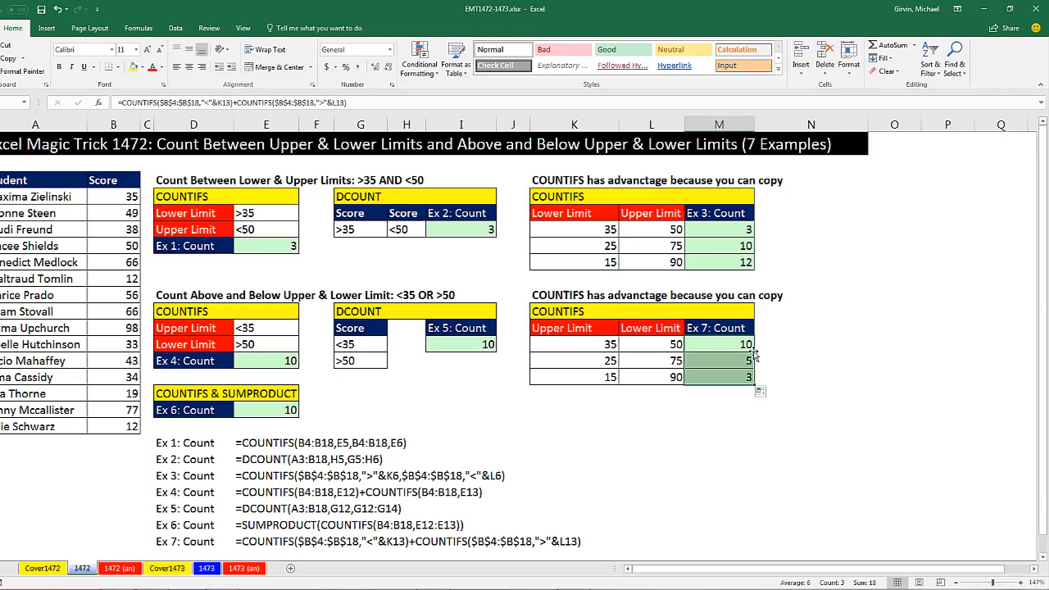
click(721, 379)
key(F2)
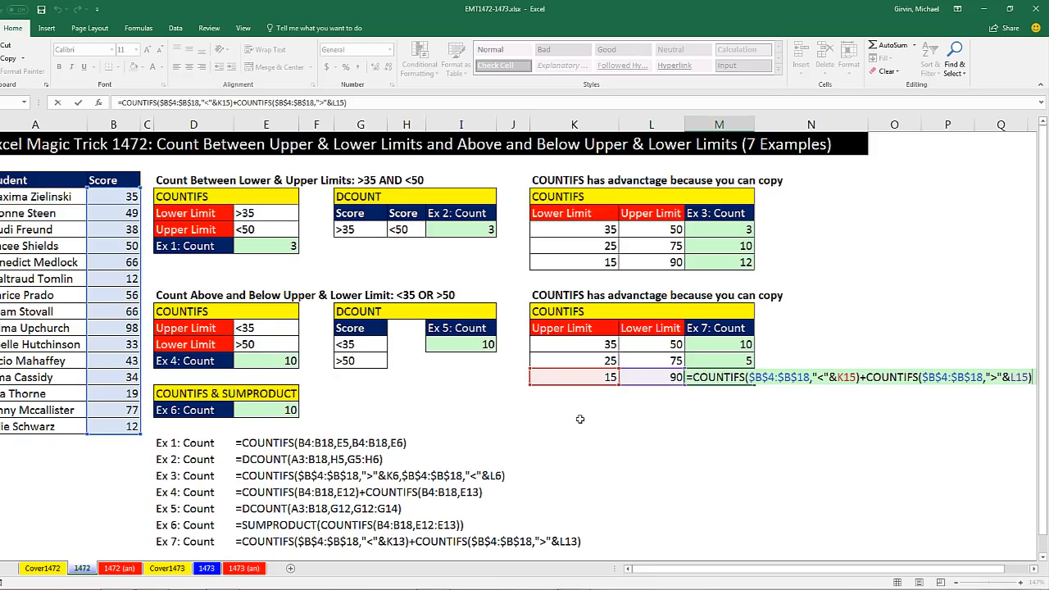
Review the formulas for Ex 1, Ex 2 and Ex 3 in E6, I6 and M6
key(ctrl+Return)
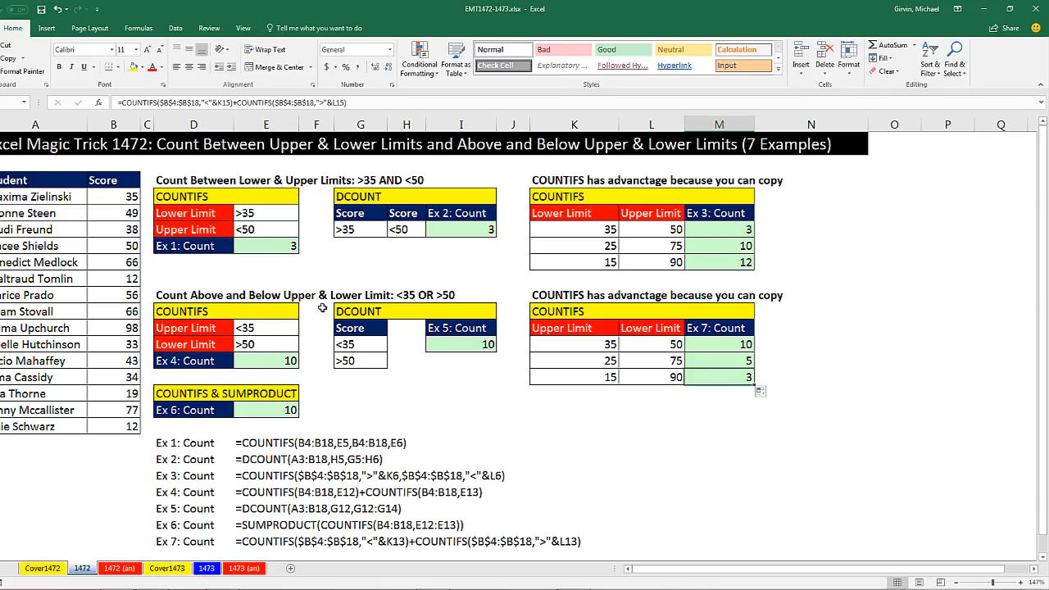
double_click(290, 246)
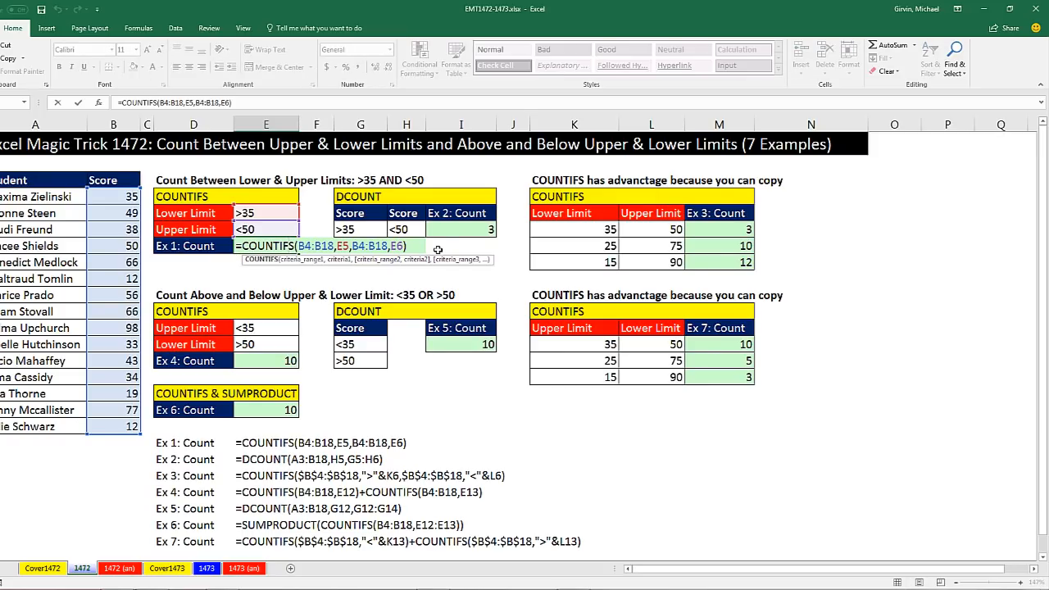
key(Escape)
double_click(448, 232)
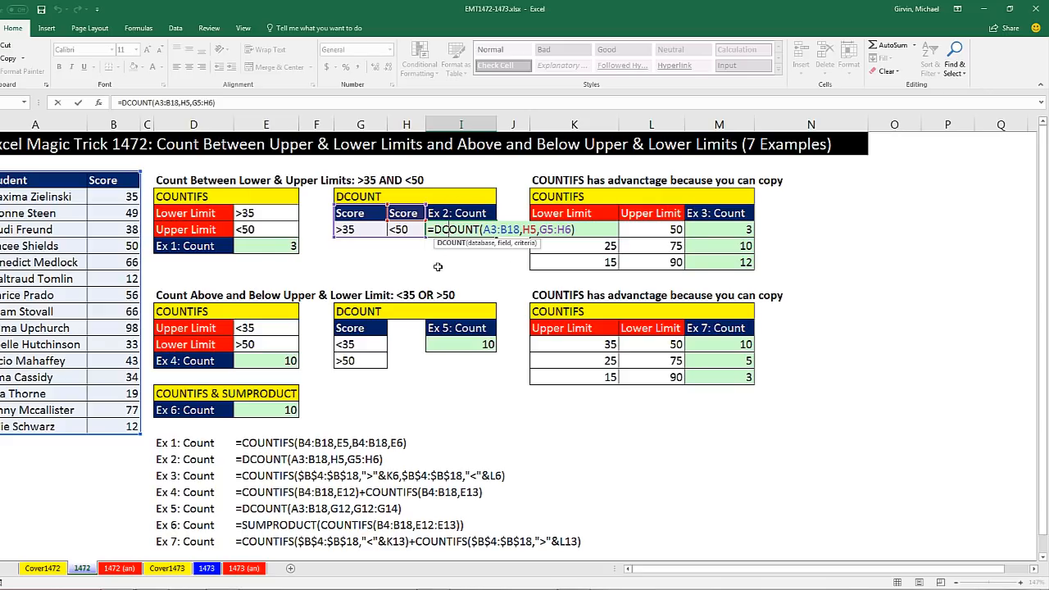
key(Return)
double_click(722, 230)
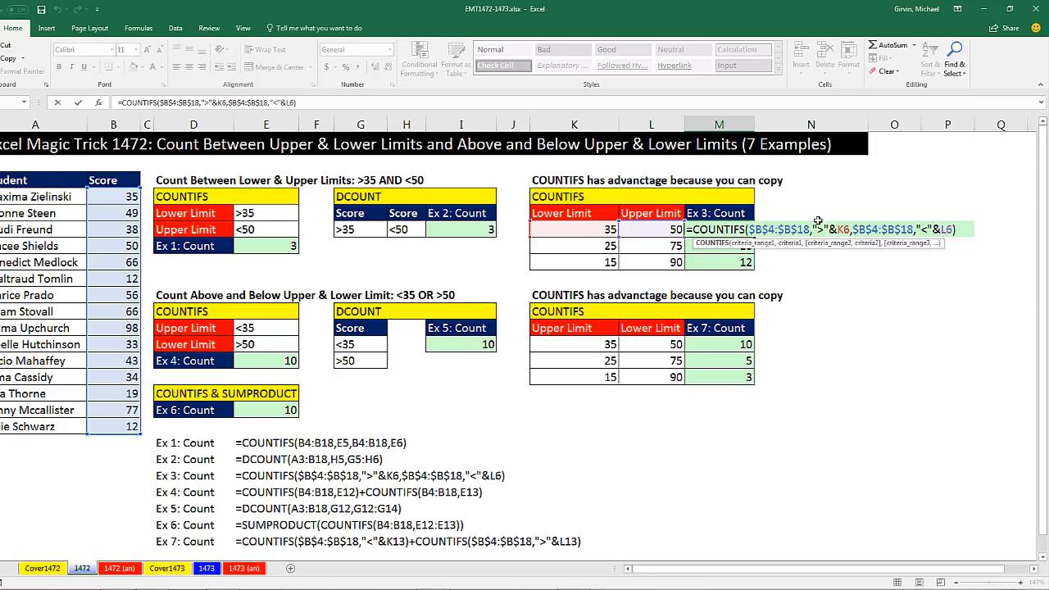
key(Escape)
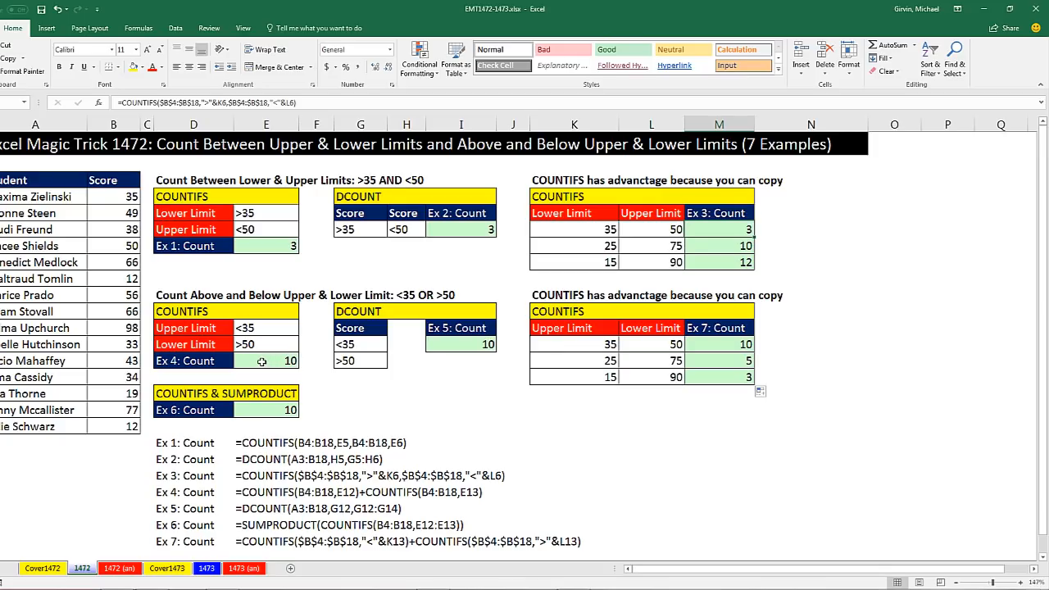
Review the formulas for Ex 4, Ex 6, Ex 5 and Ex 7 in E14, E16, I14 and M13
double_click(261, 362)
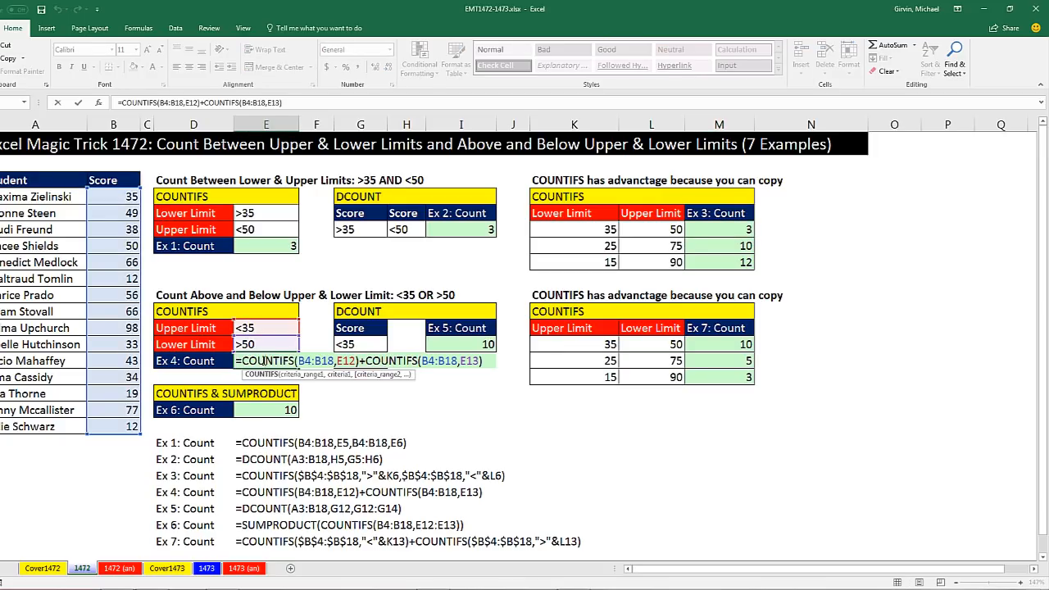
key(Escape)
double_click(285, 410)
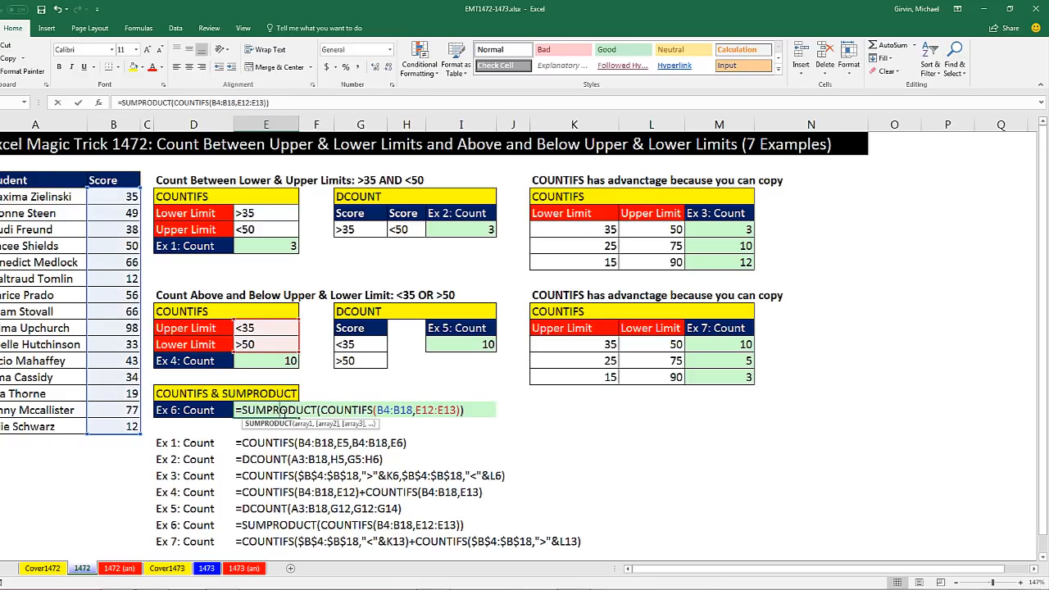
key(Escape)
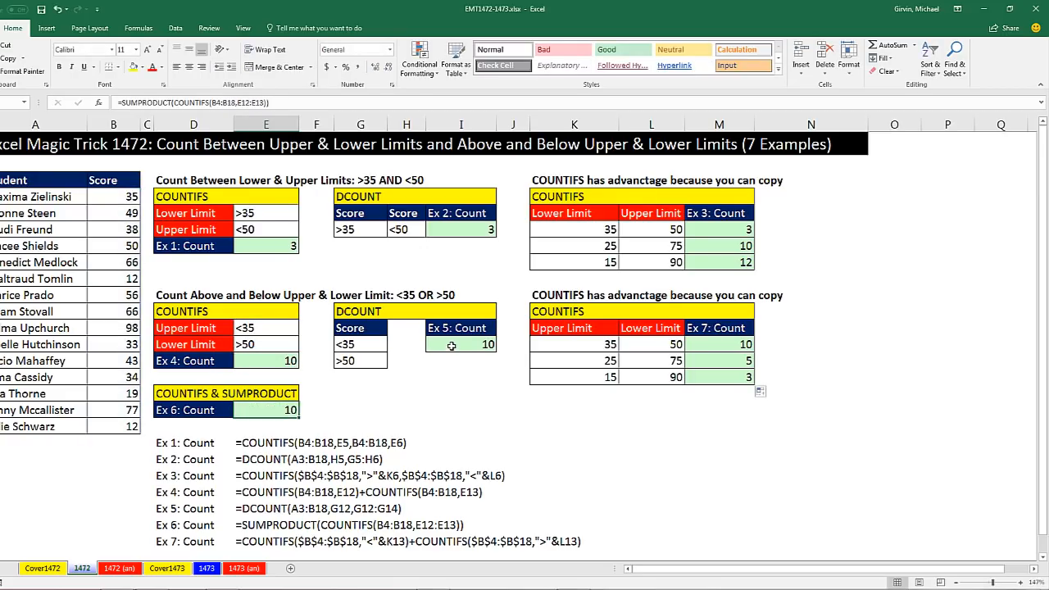
double_click(453, 346)
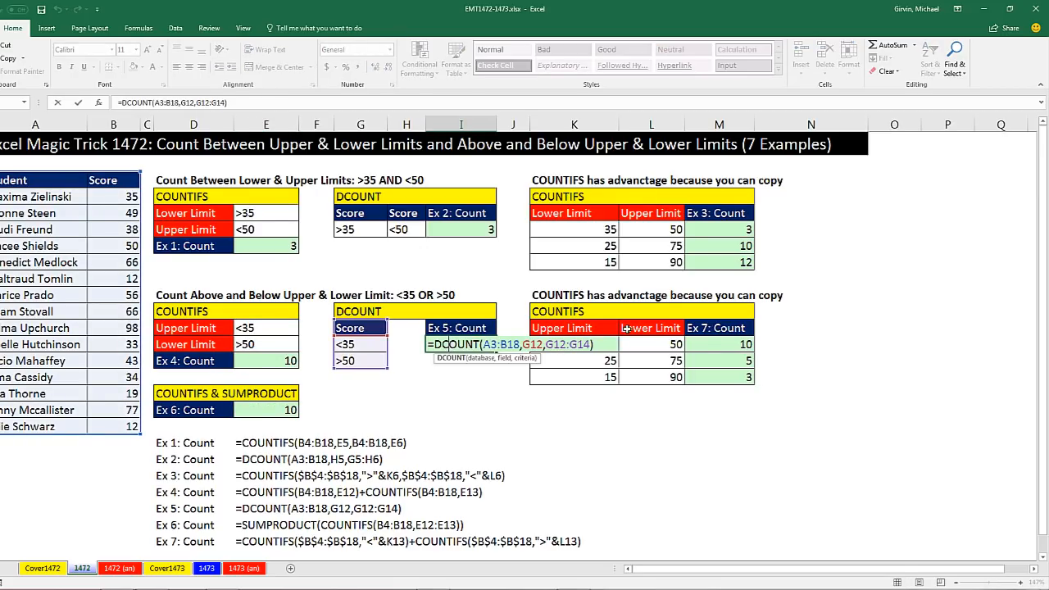
key(Escape)
double_click(731, 344)
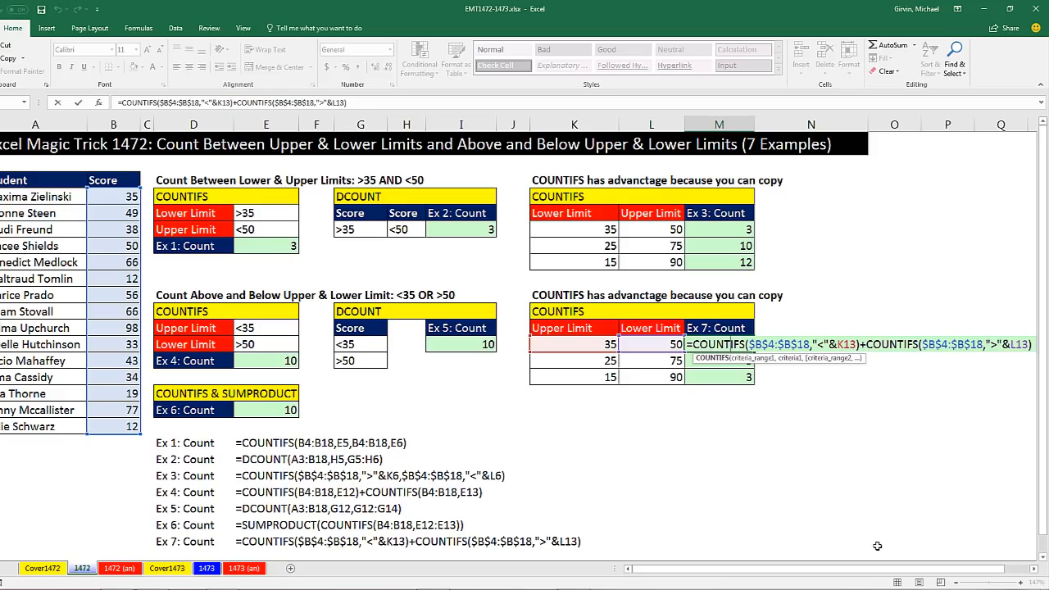
key(Return)
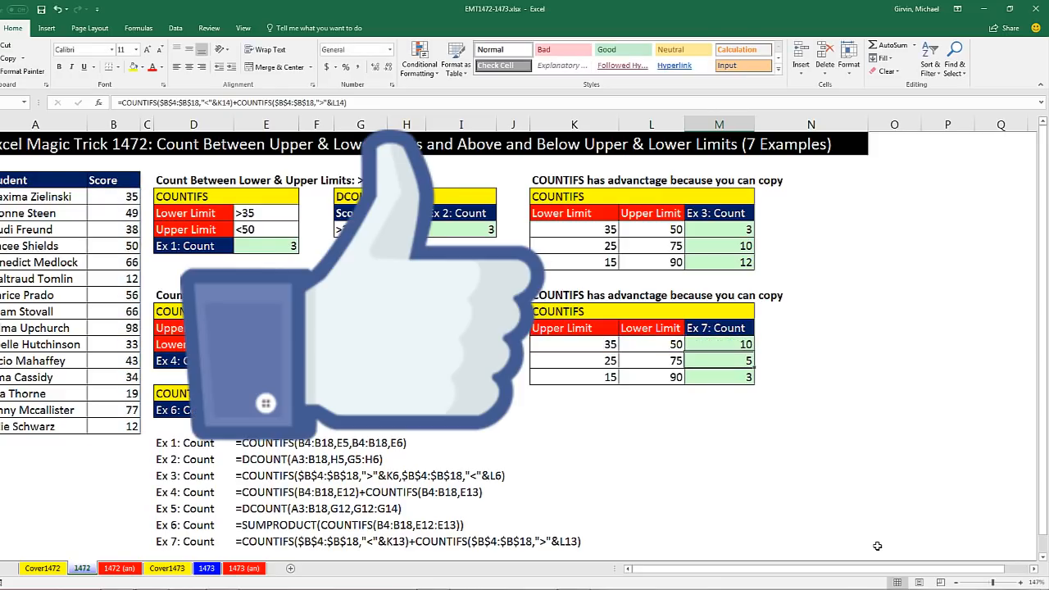